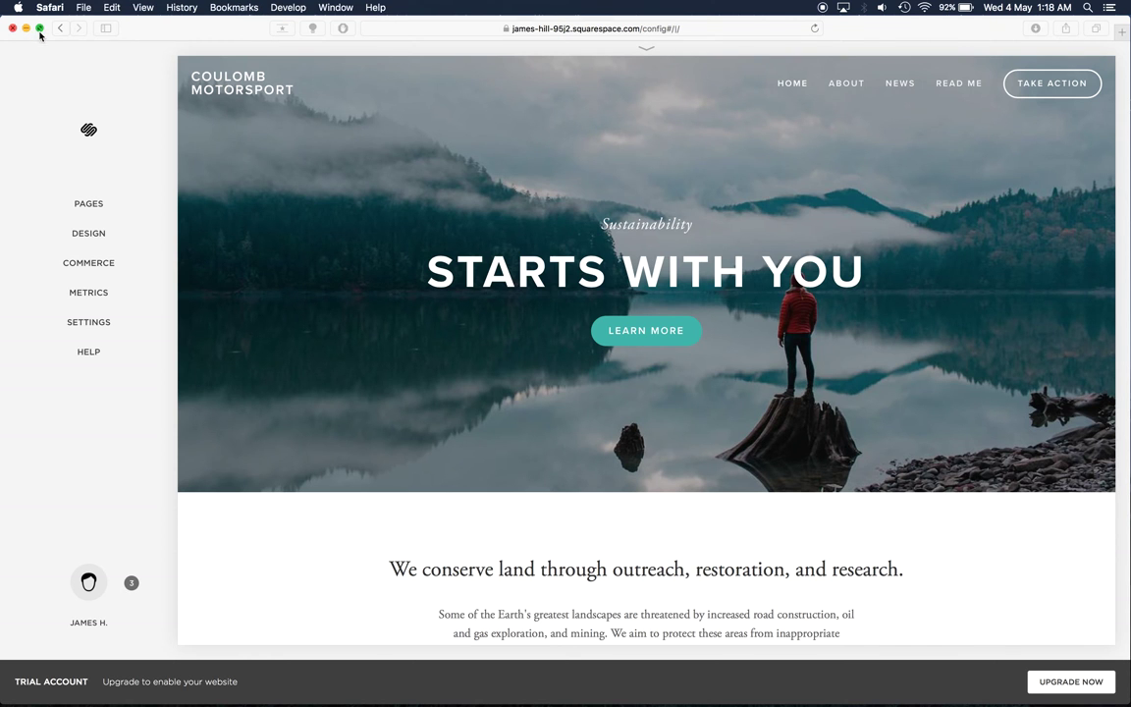
- Put Safari into full-screen mode so the Squarespace editor fills the display
key("ctrl+super+f")
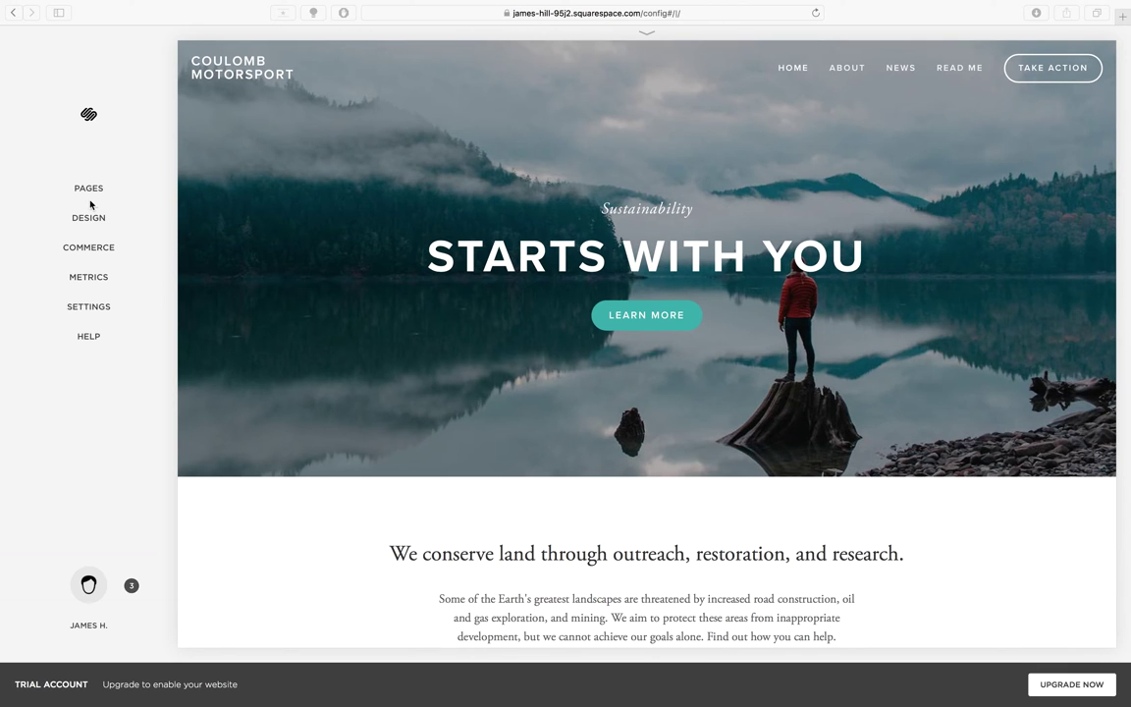
left_click(88, 317)
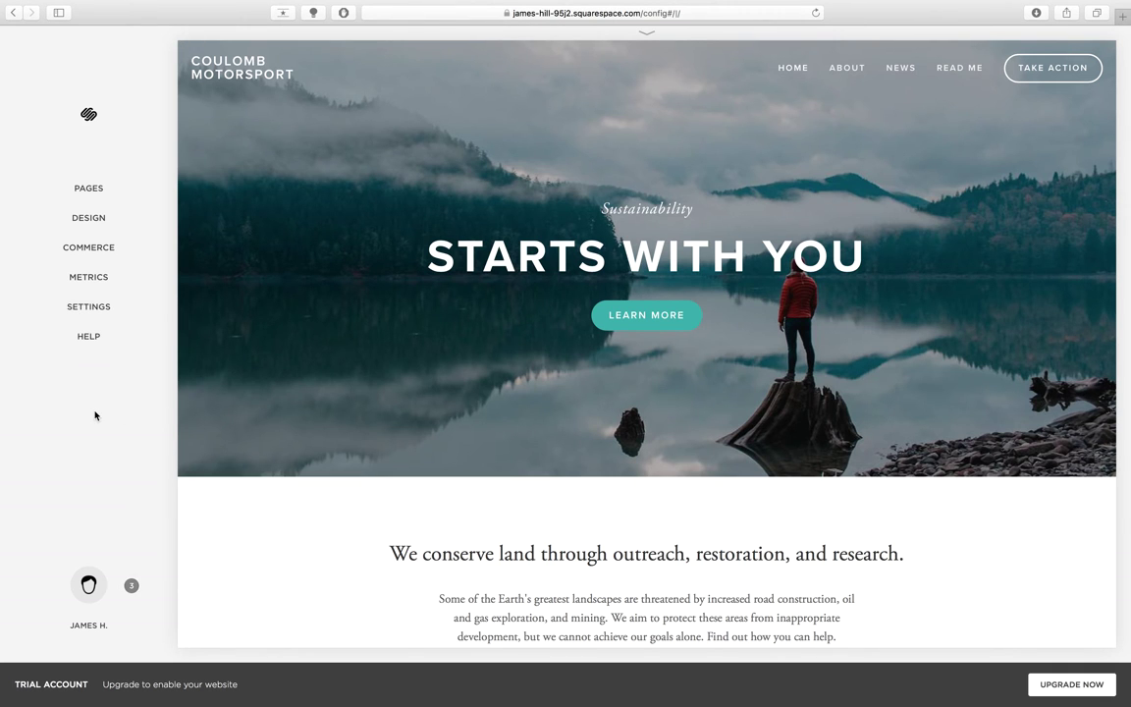
left_click(72, 177)
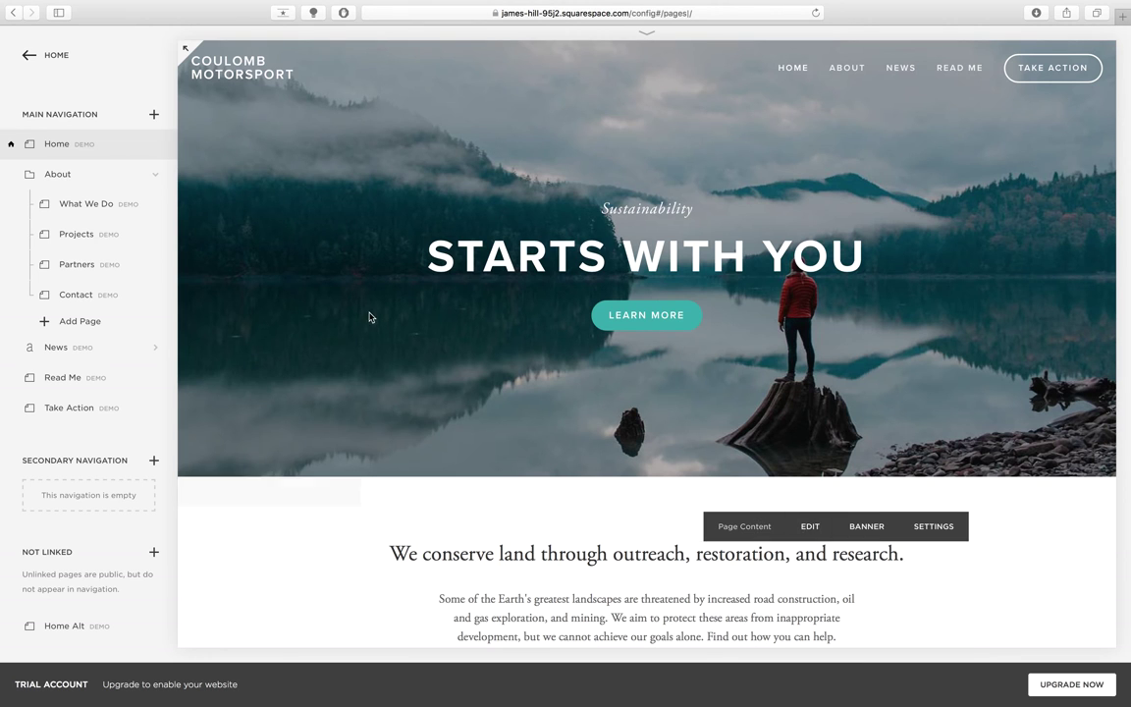
left_click(44, 63)
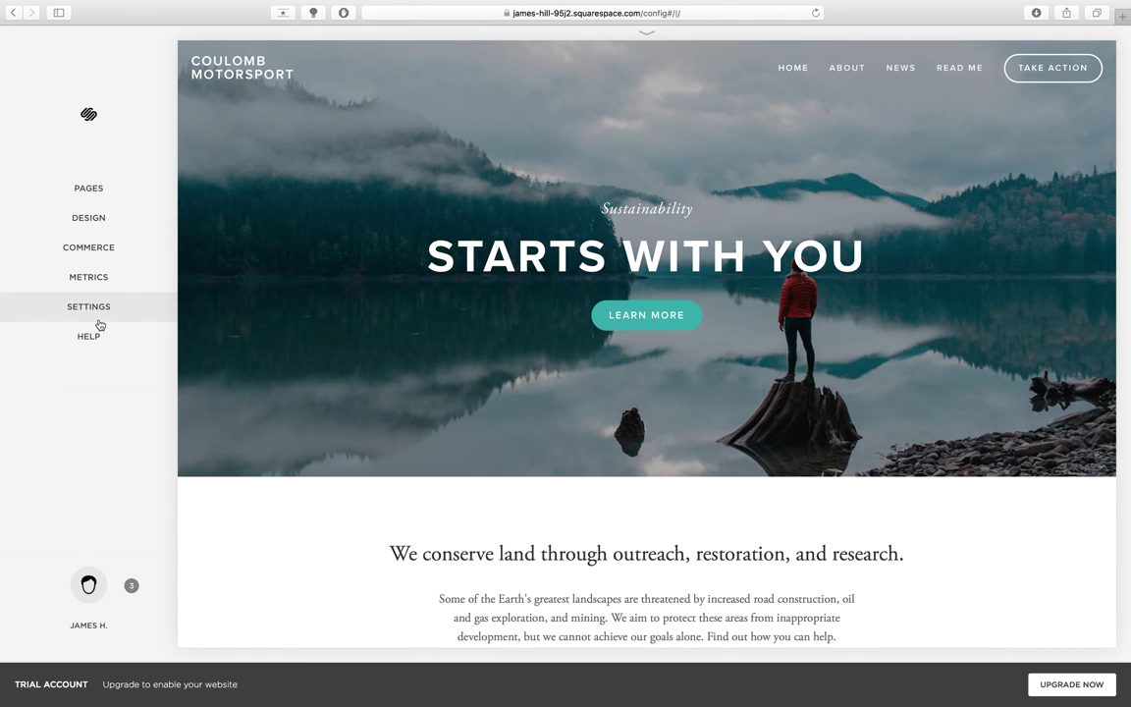
left_click(99, 325)
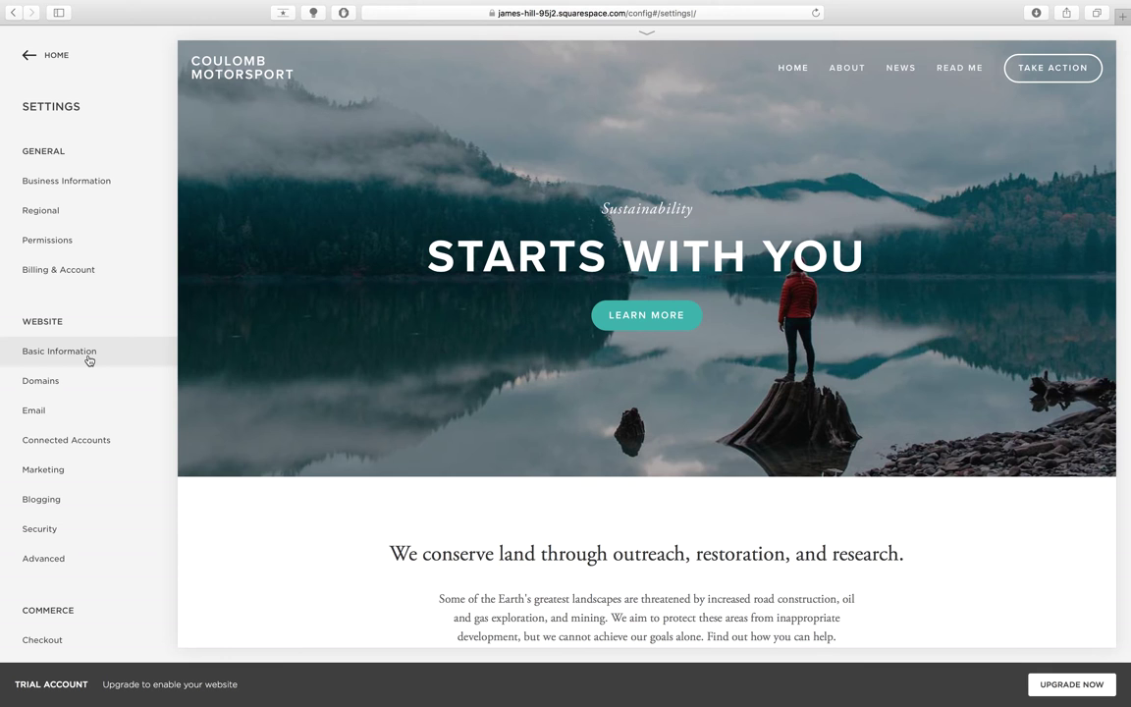
- Open the Business Information settings page
left_click(90, 183)
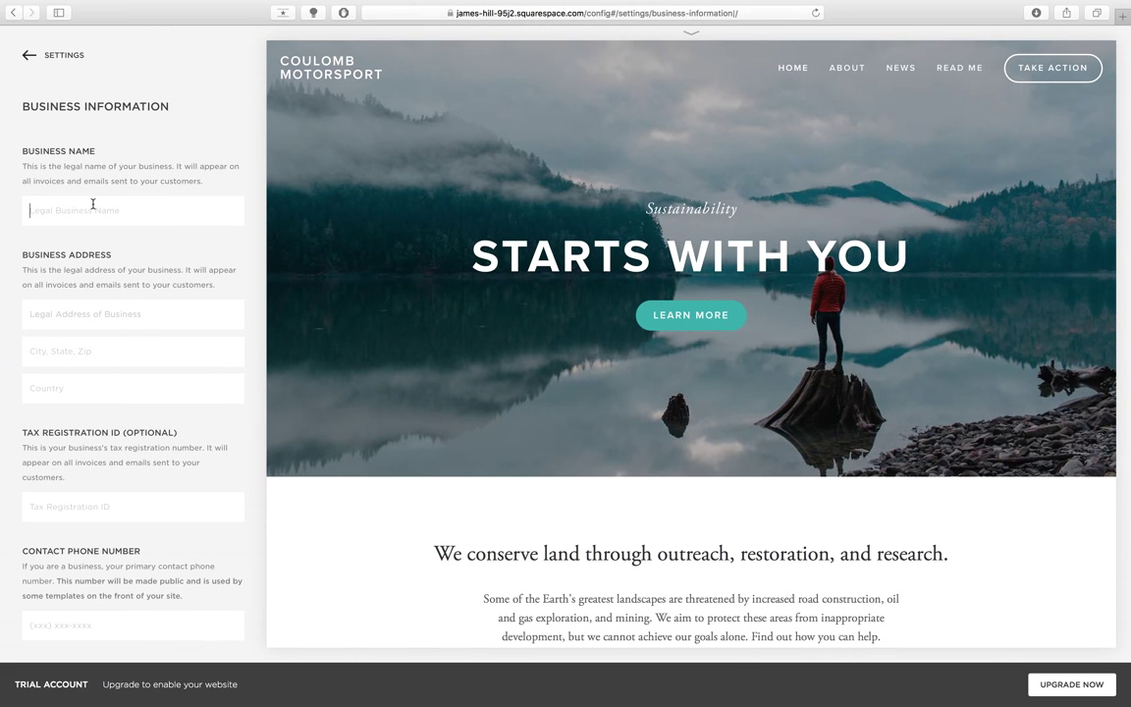
- Name the business Coulomb Motorsport and choose Perth as the business address
type("Coulo")
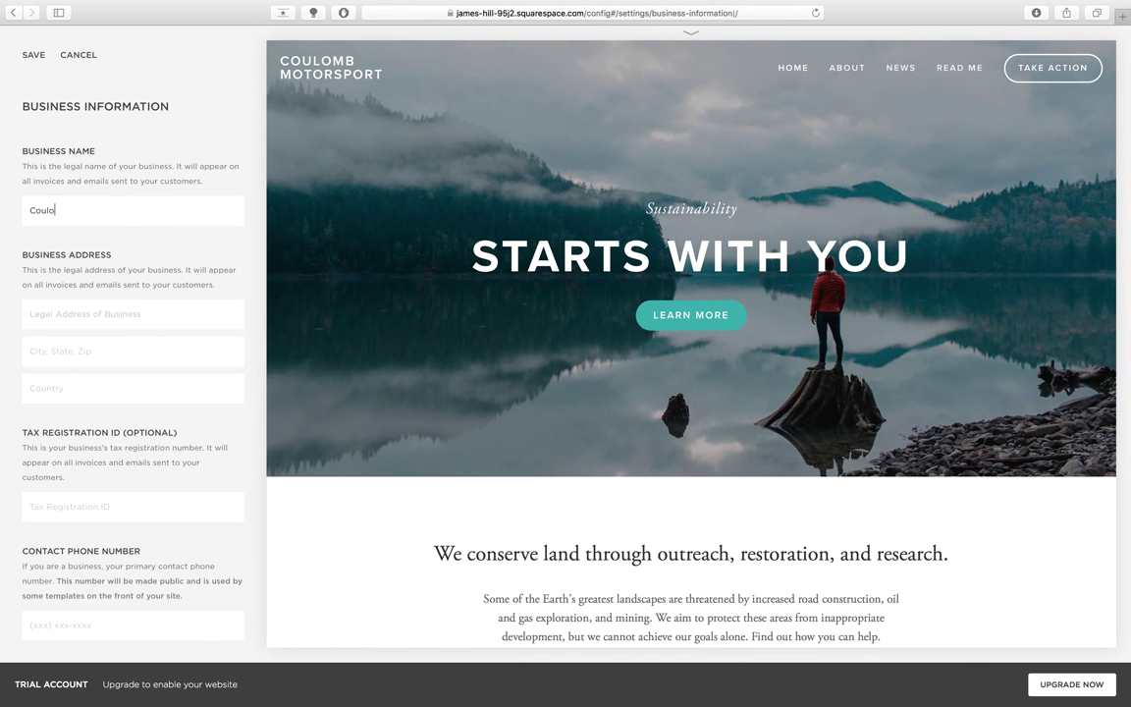
type("mb Motorsport")
left_click(115, 307)
type("Per")
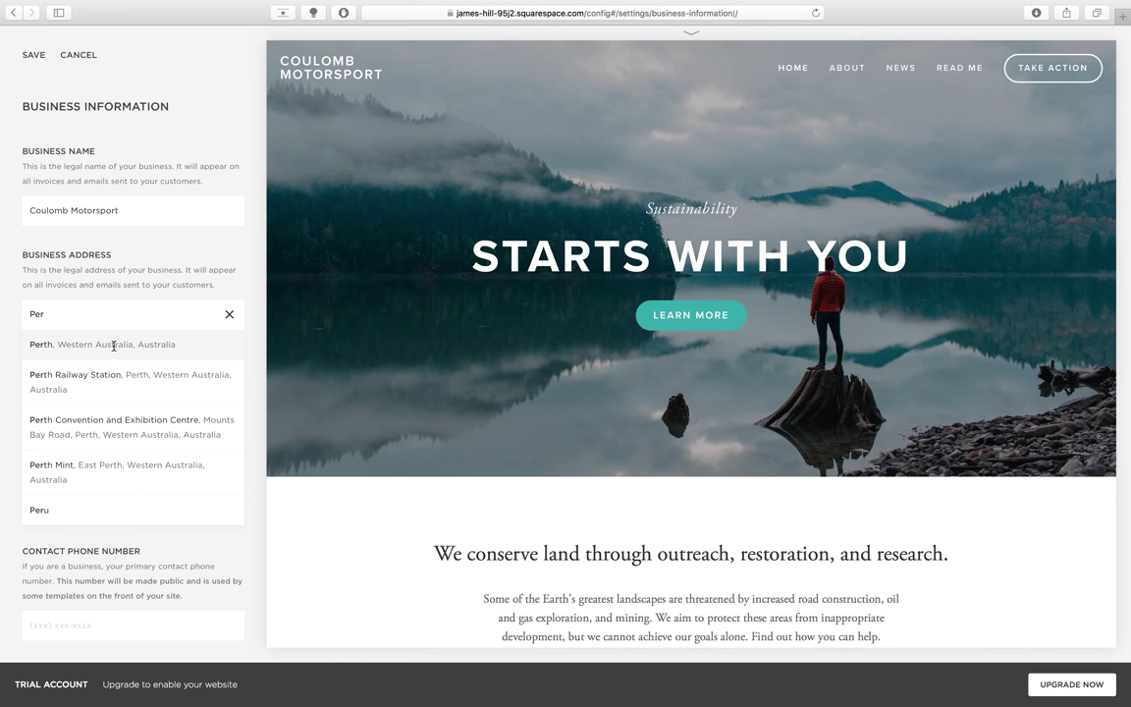
left_click(74, 343)
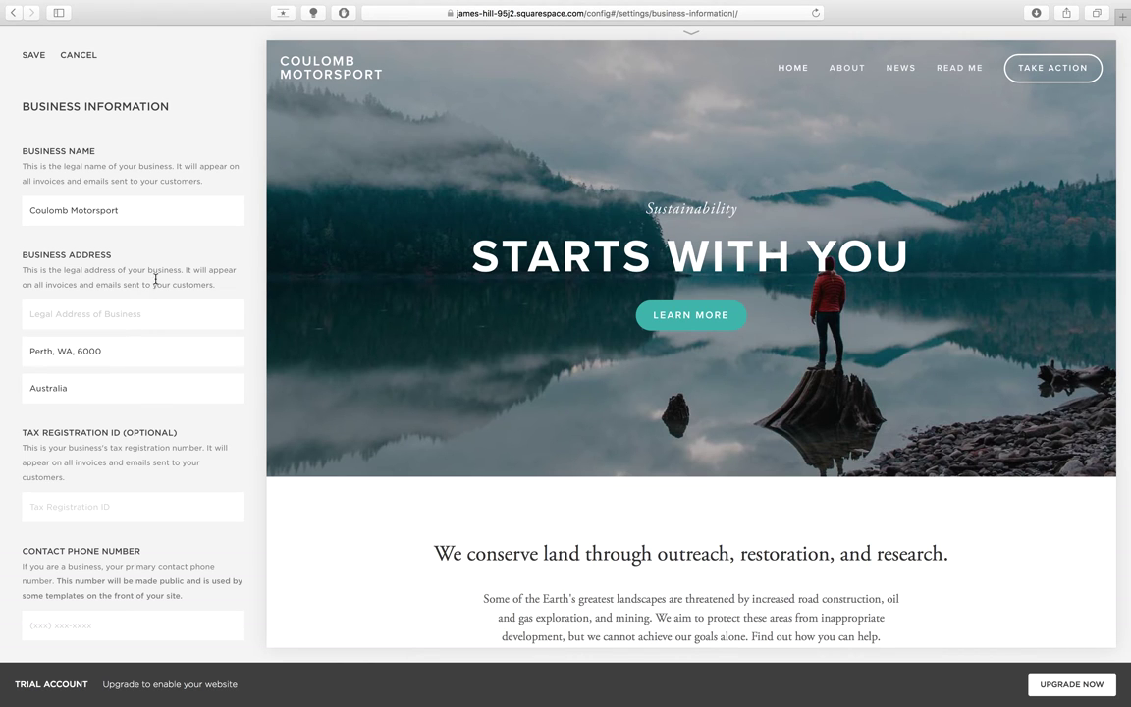
- Fill in the business contact e-mail address
scroll(155, 283, "down", 4)
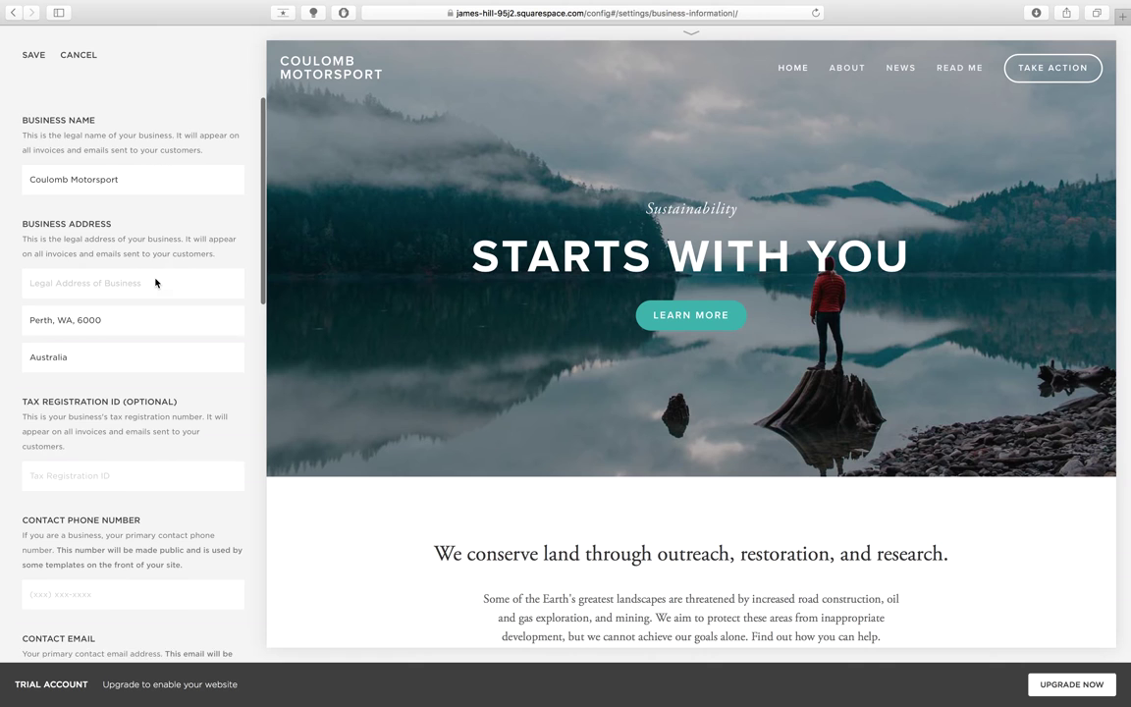
scroll(155, 279, "down", 2)
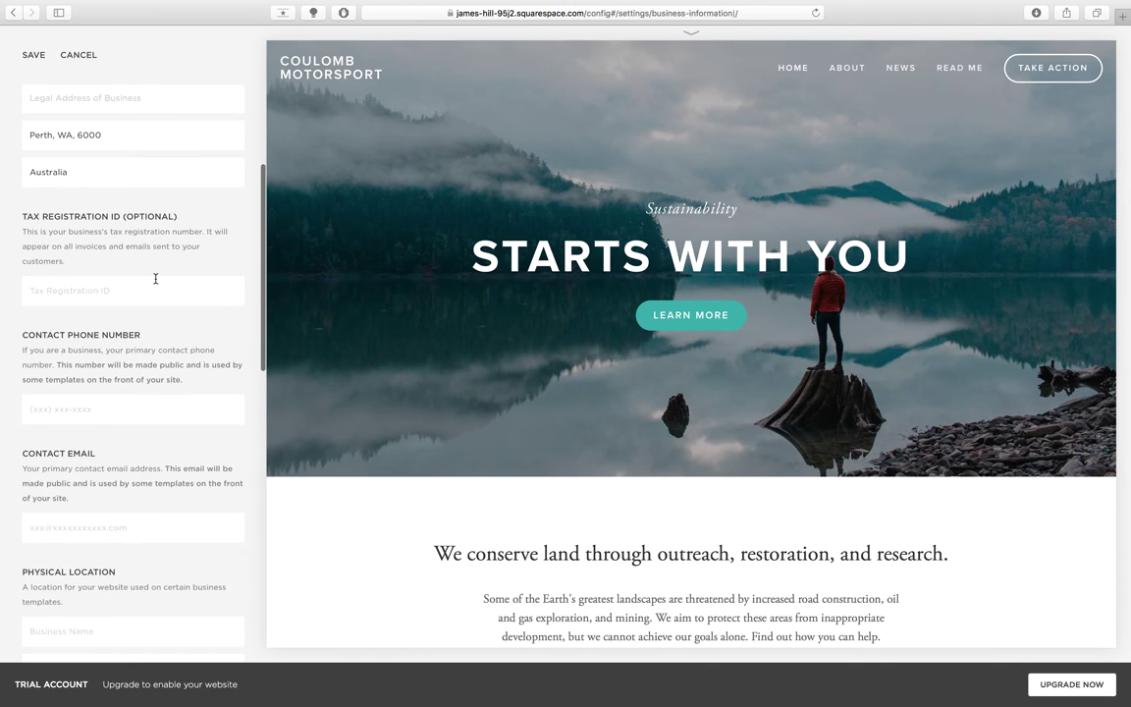
left_click(70, 449)
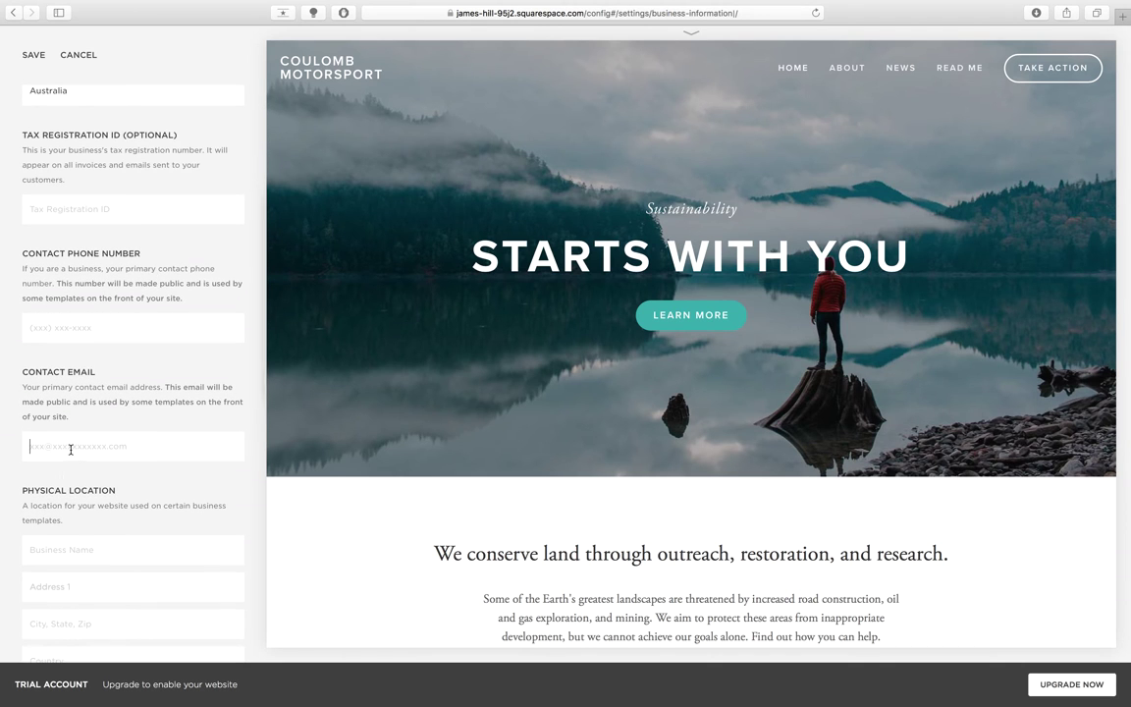
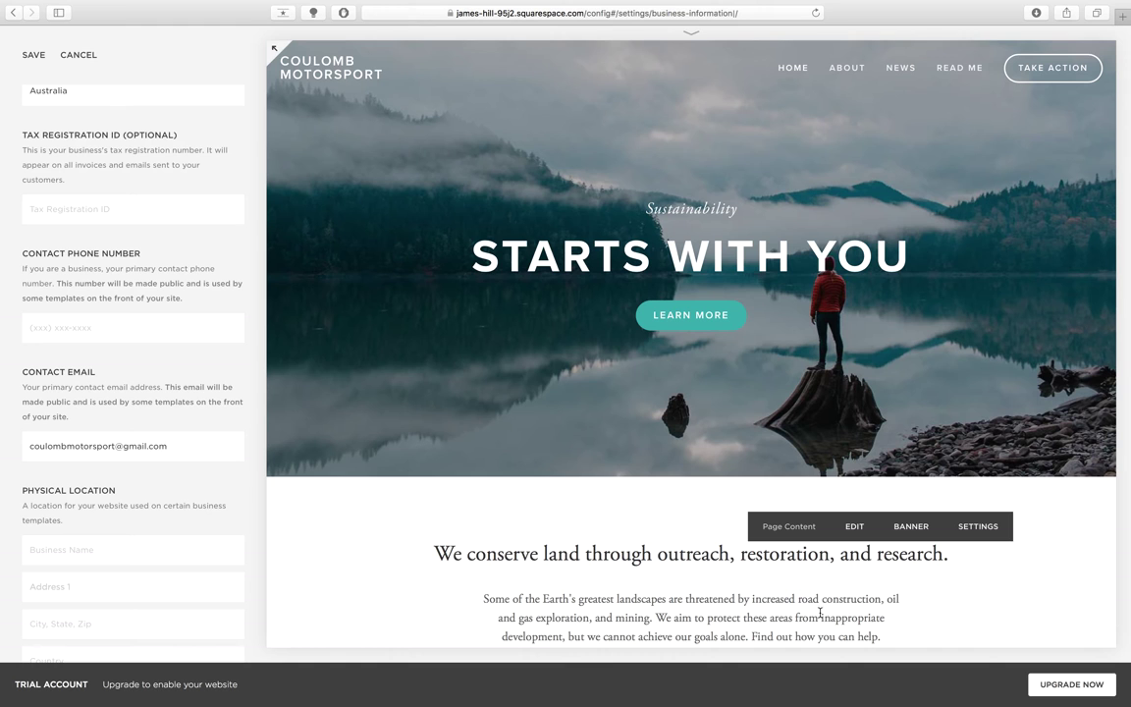
scroll(169, 430, "down", 3)
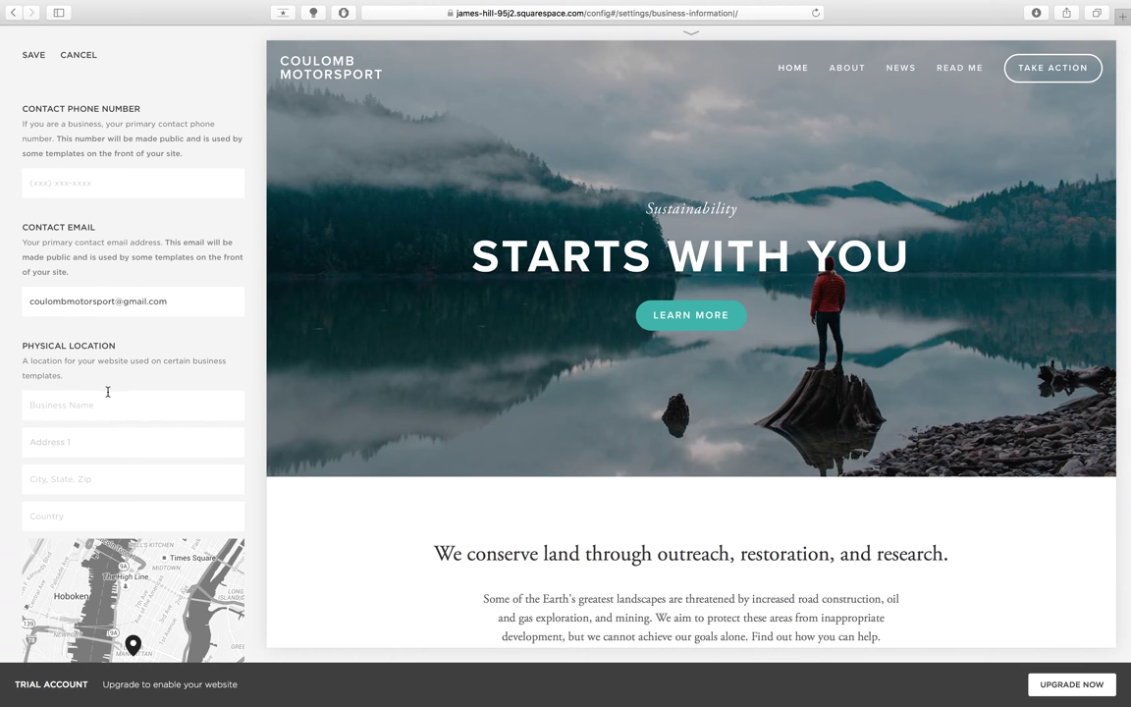
scroll(77, 275, "down", 3)
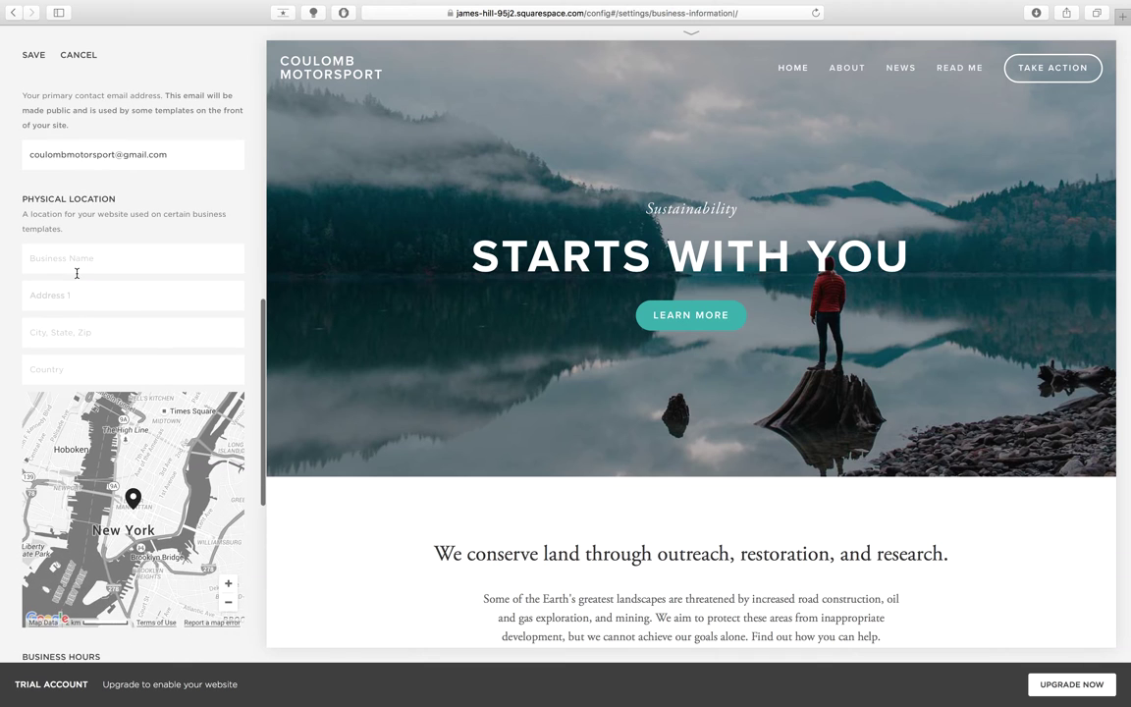
scroll(77, 273, "down", 2)
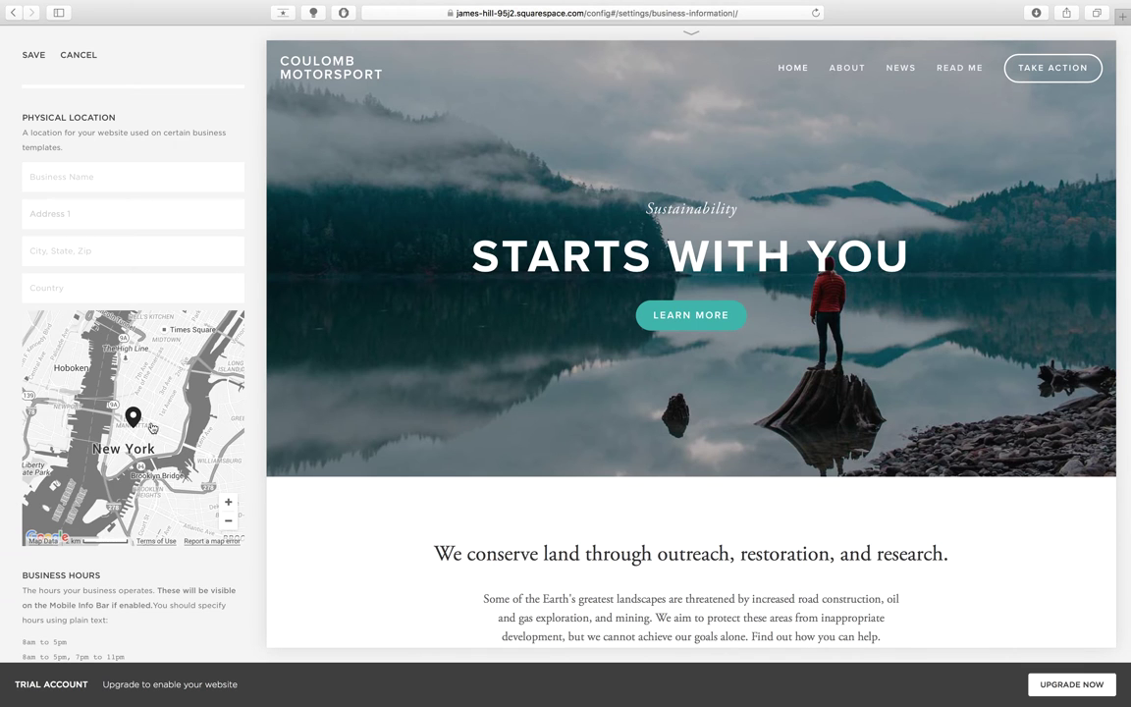
- Set the physical location to Perth, Western Australia, Australia, with Monday hours 08:00 to 17:00
mouse_move(135, 419)
scroll(116, 185, "down", 2)
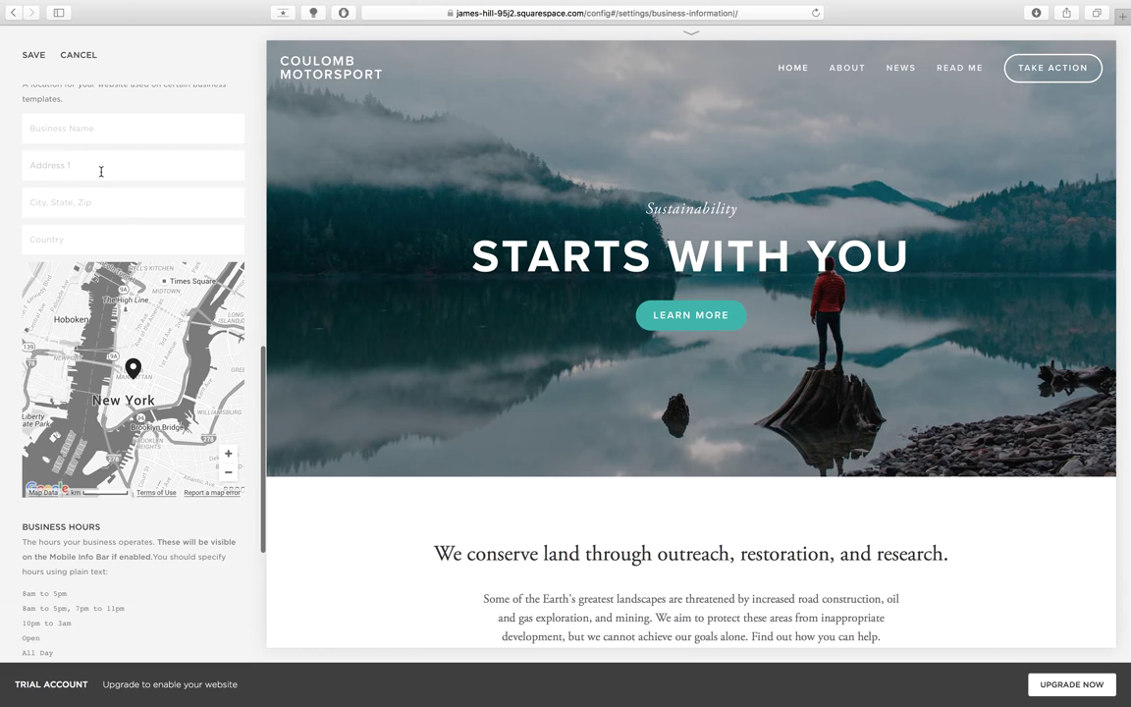
left_click(82, 195)
type("P")
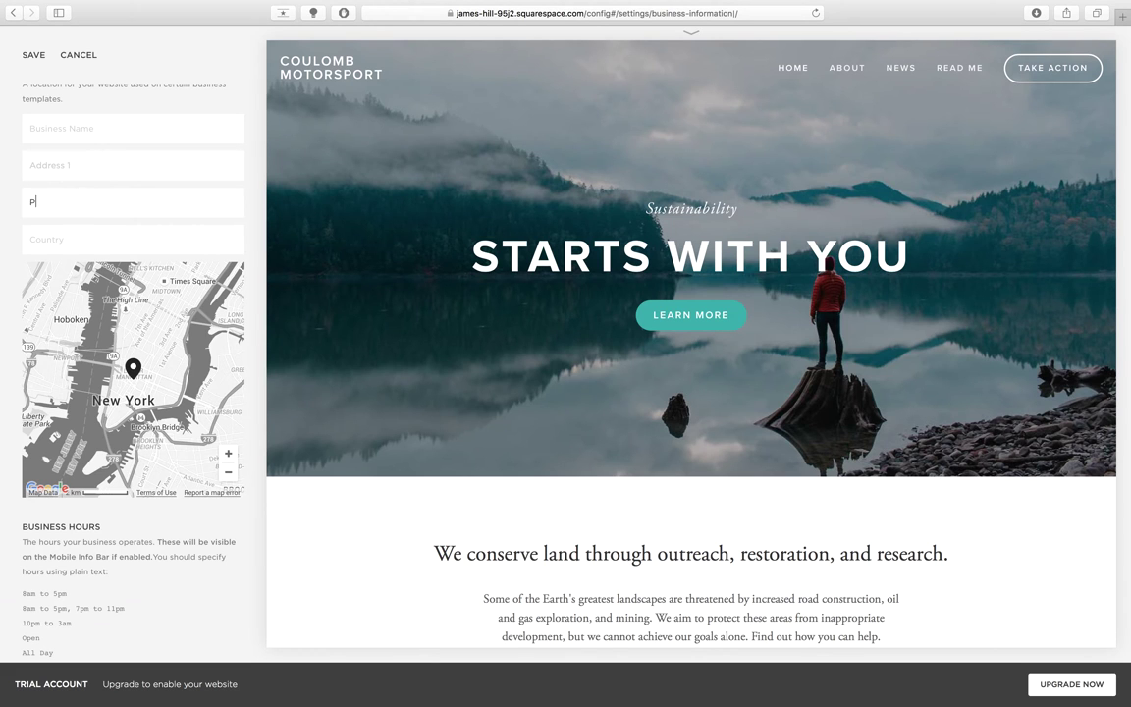
type("erth, W")
key("BackSpace")
type("Western Australia")
left_click(133, 238)
type("Austral")
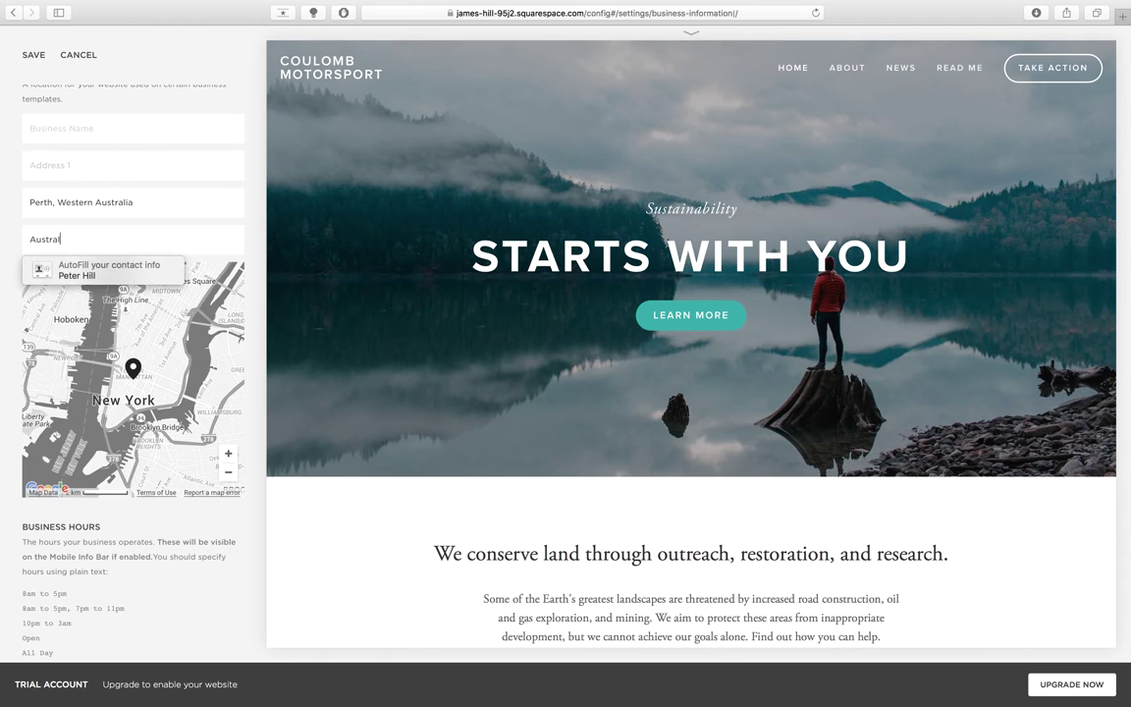
key("Tab")
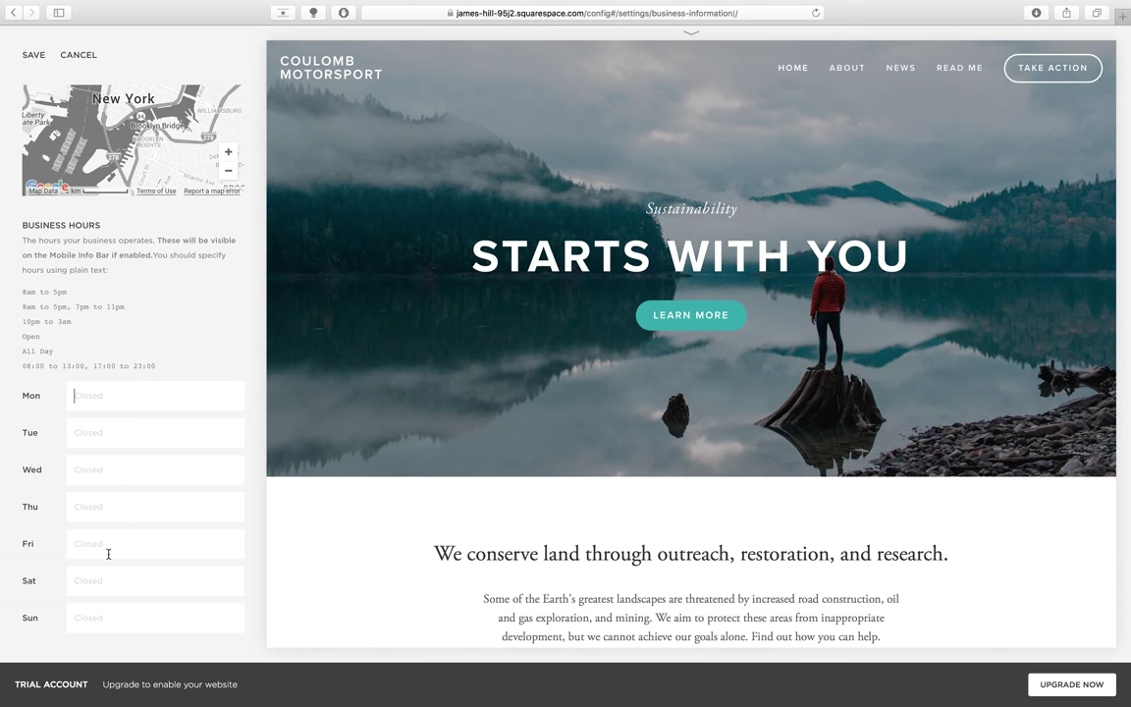
type("08:00 to 17:00")
- Save the business details and switch the site time zone from New York to Perth
left_click(34, 55)
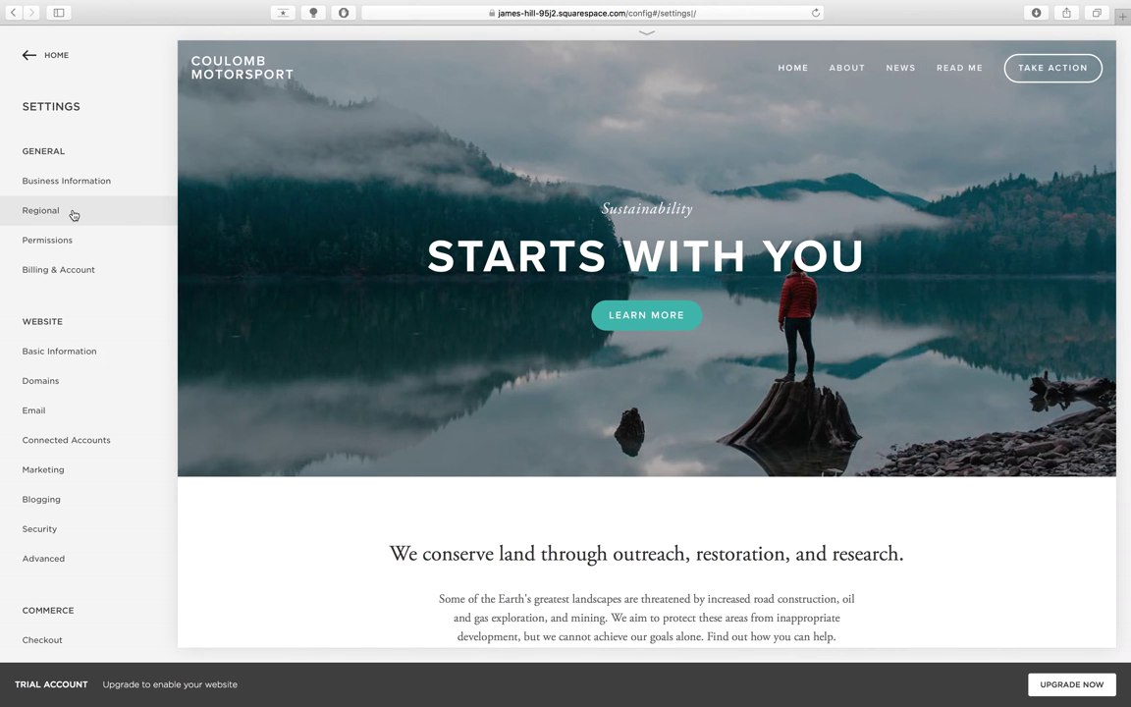
left_click(71, 213)
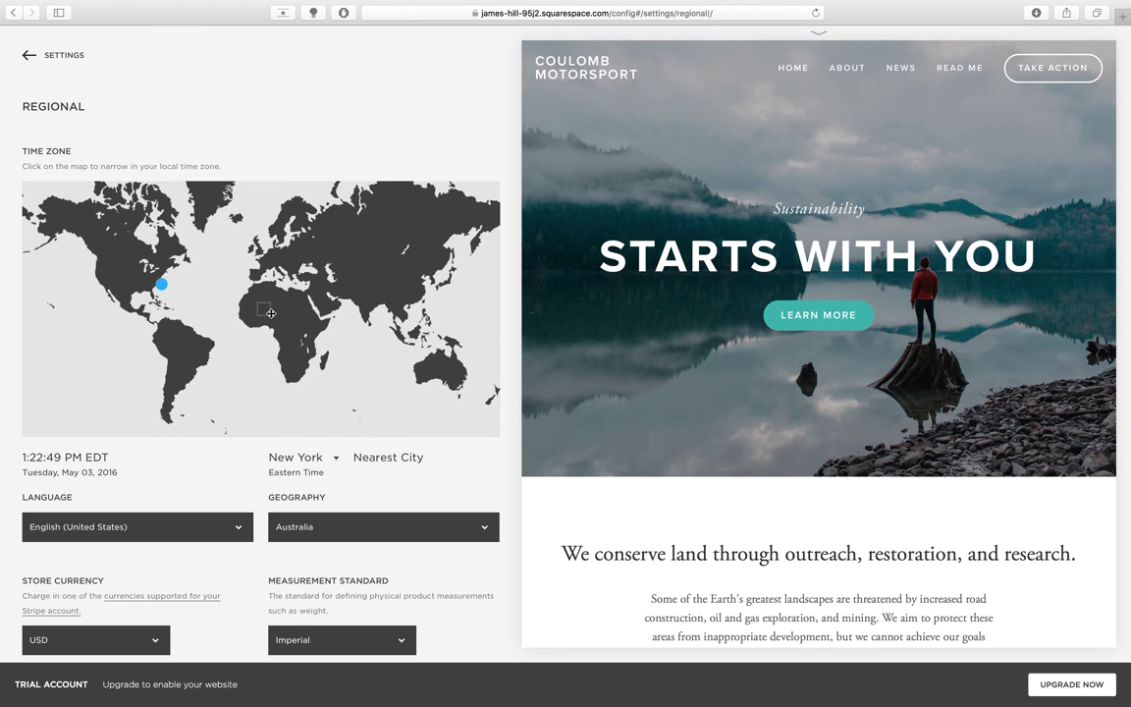
left_click(420, 375)
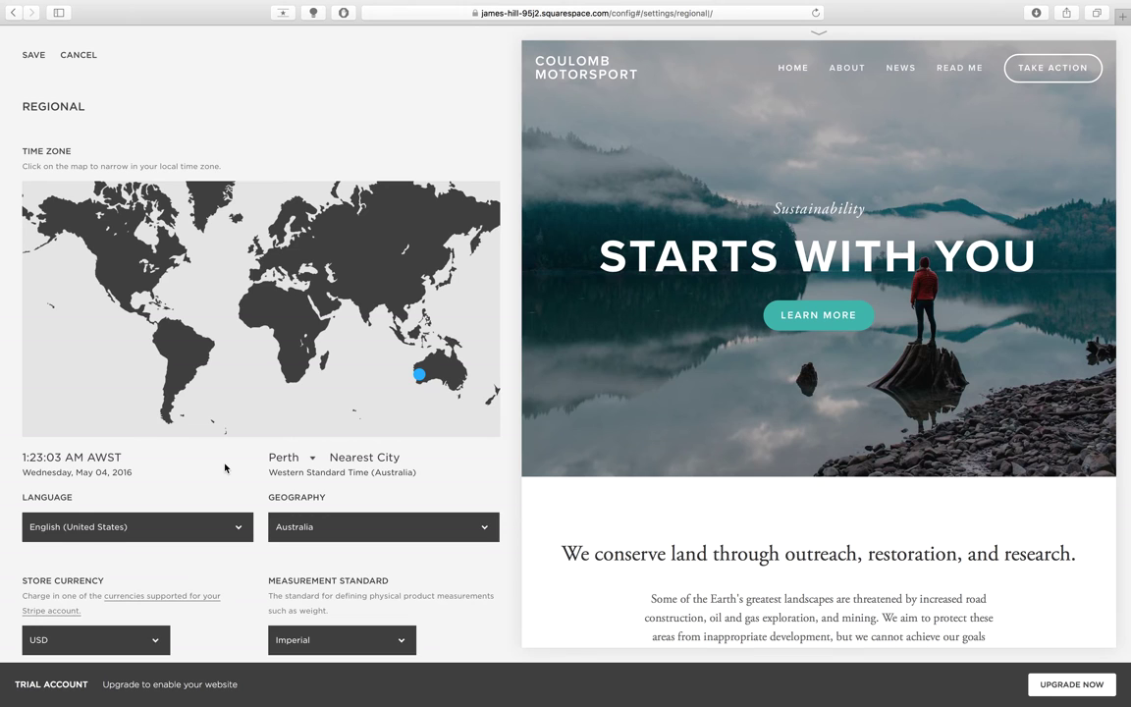
scroll(227, 467, "down", 2)
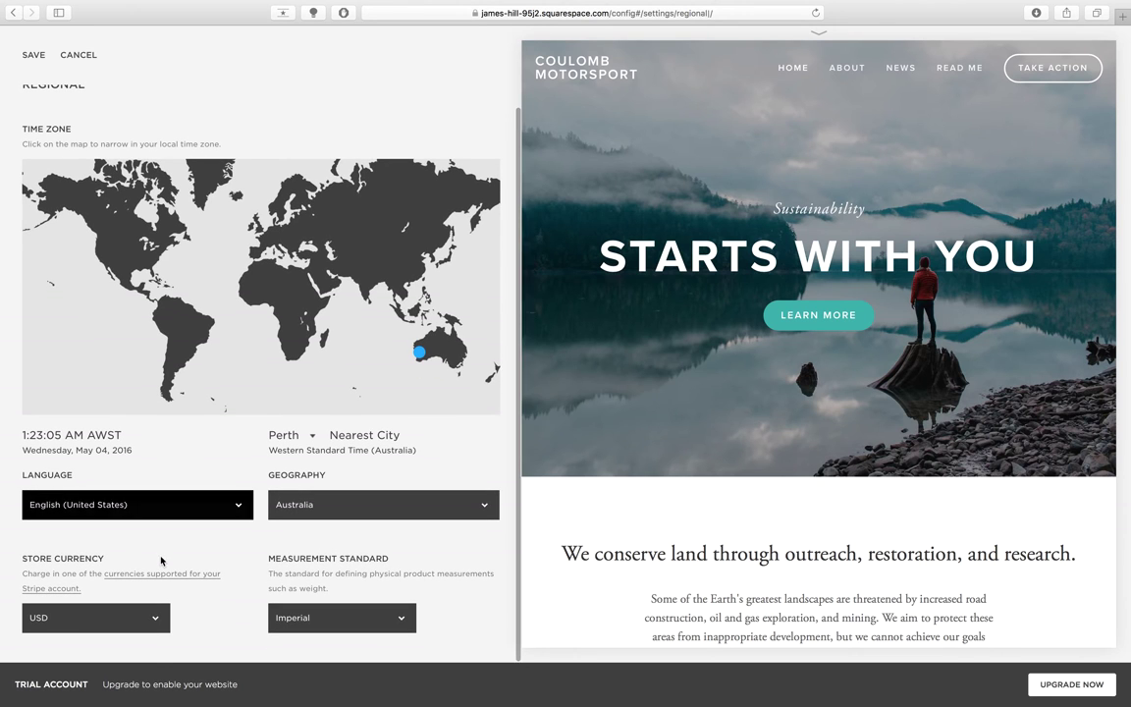
- Set the store currency to AUD and the measurement standard to Metric
left_click(129, 617)
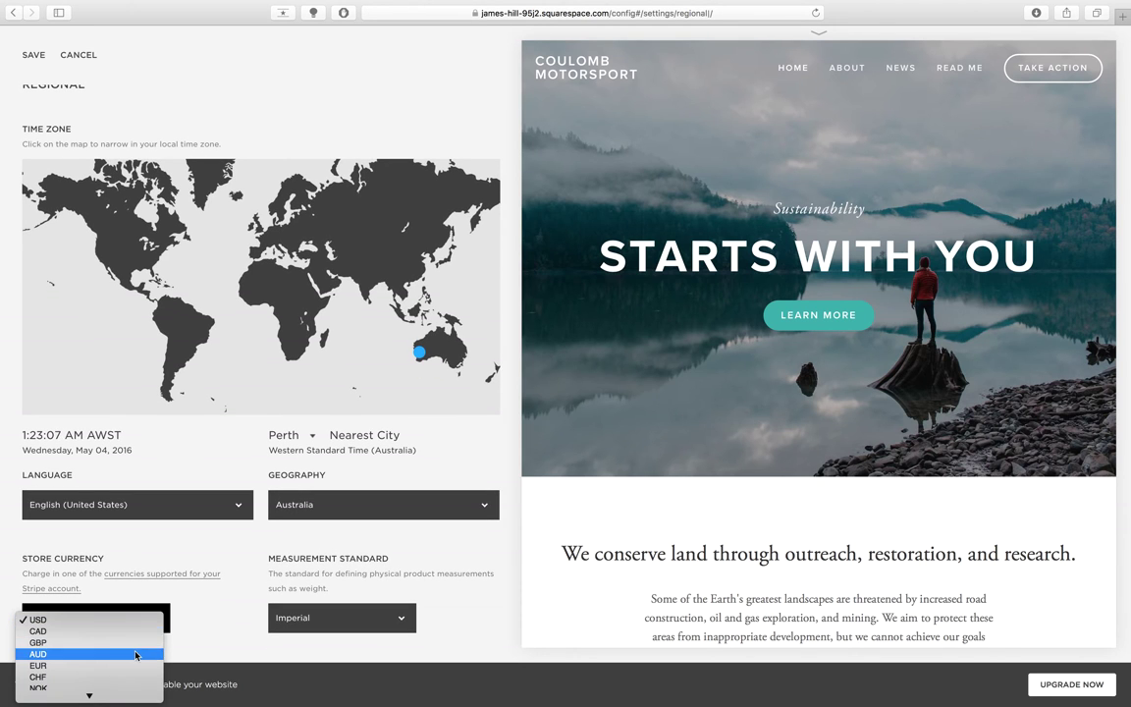
left_click(148, 654)
left_click(298, 618)
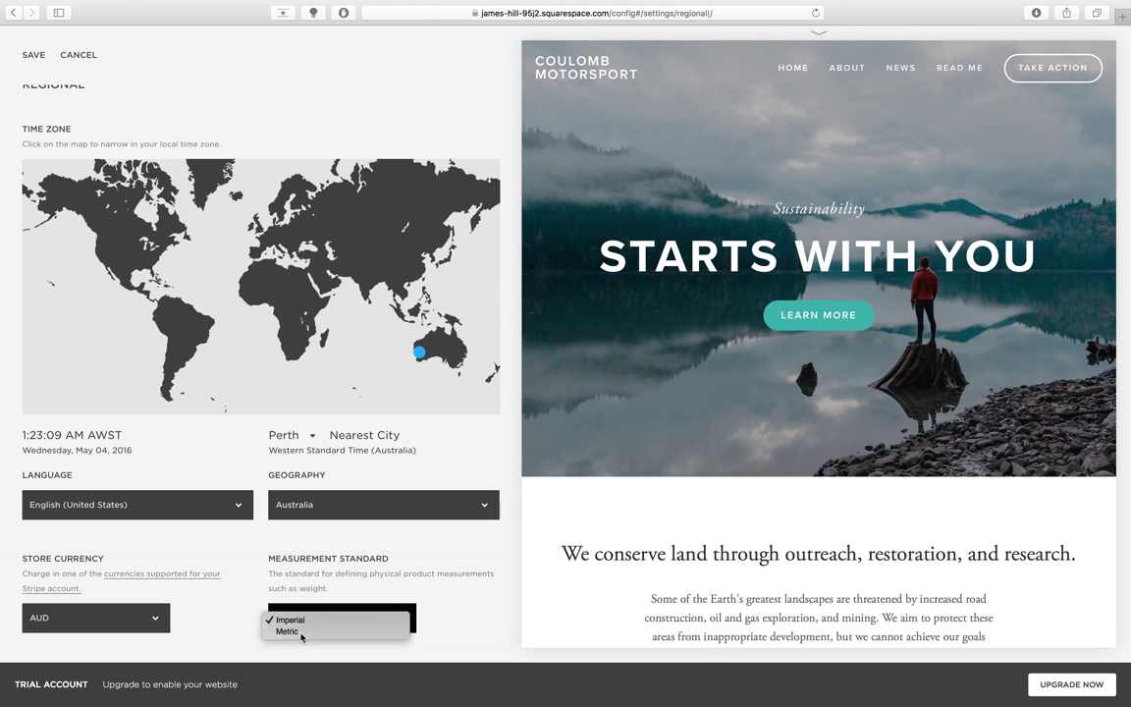
left_click(294, 631)
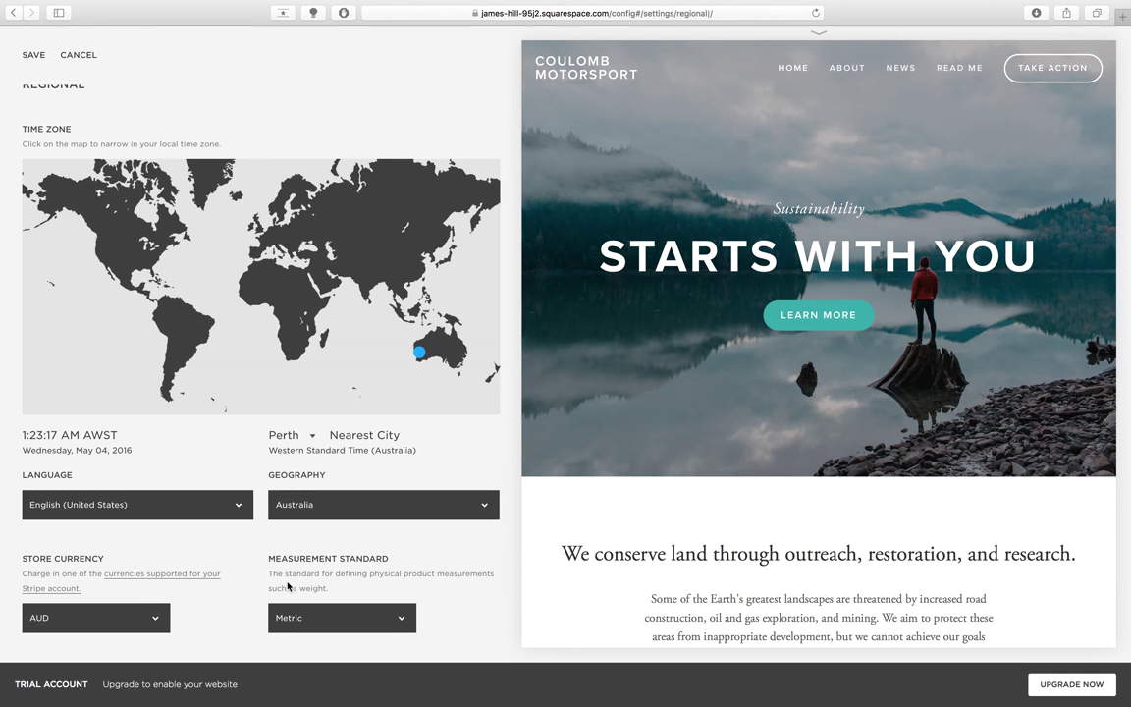
- Try Imperial measurements, revert to Metric, and save the regional settings
left_click(300, 617)
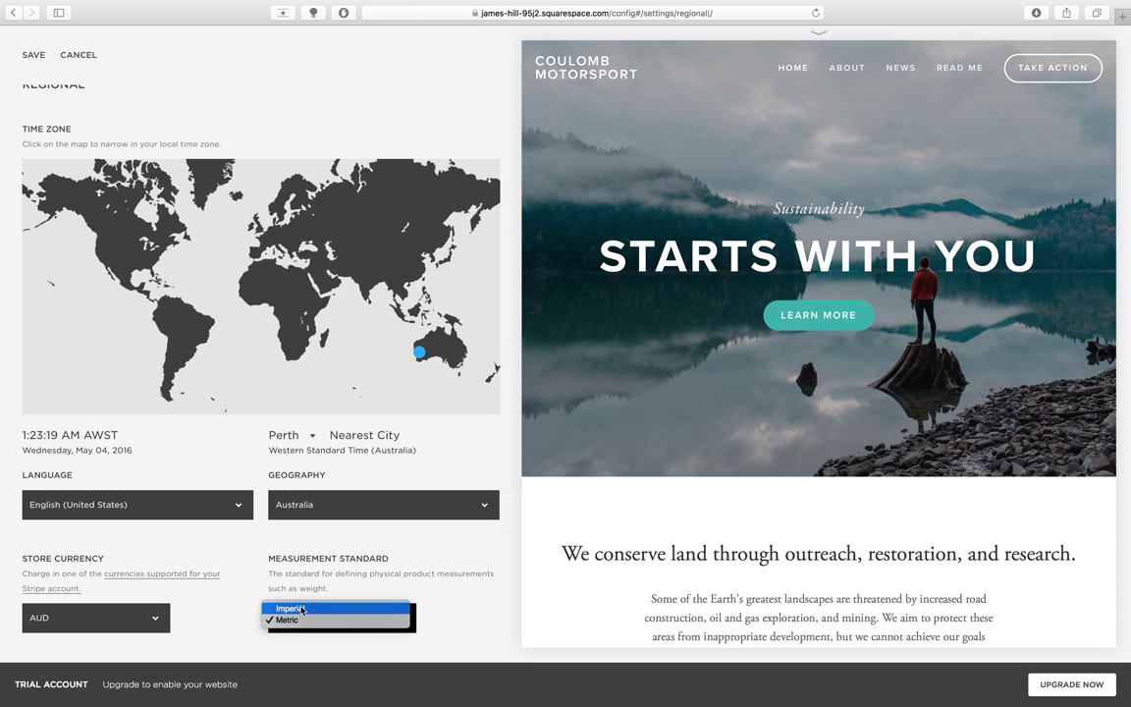
left_click(302, 613)
left_click(303, 616)
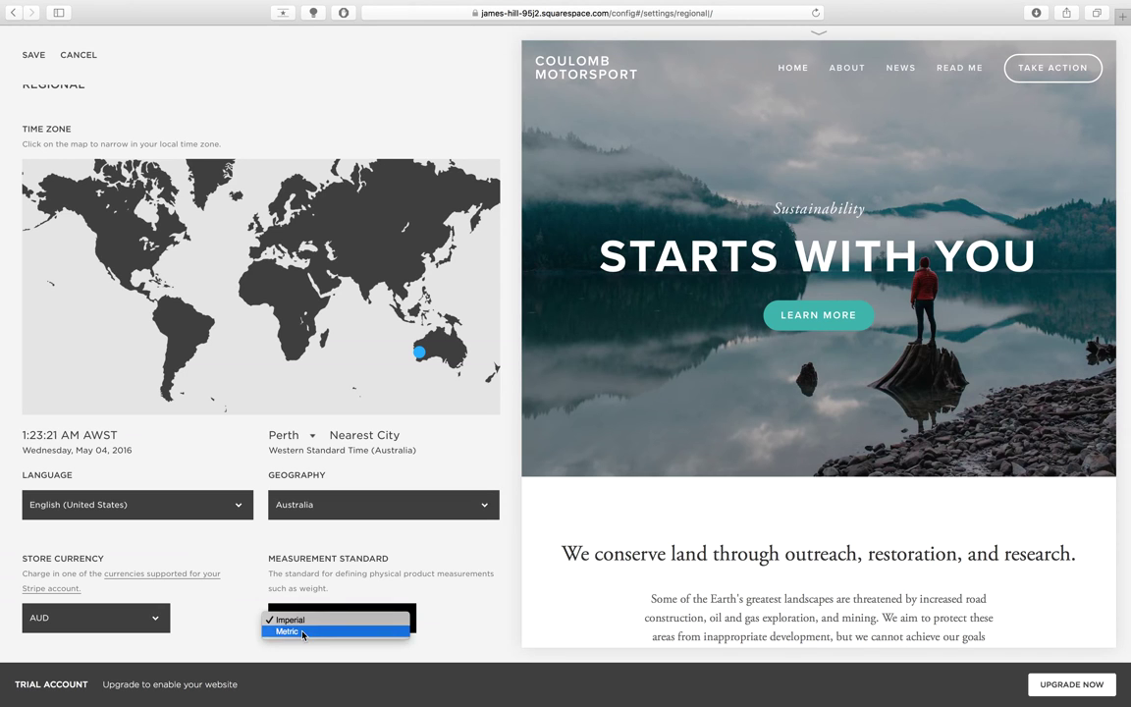
left_click(302, 632)
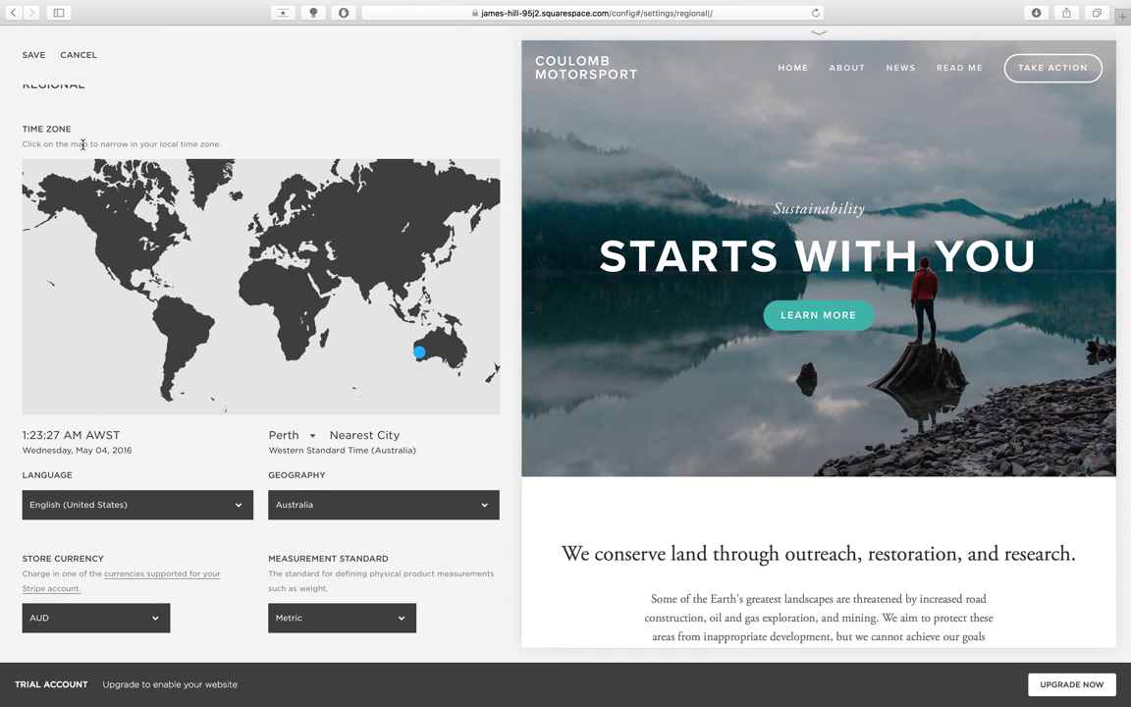
left_click(35, 59)
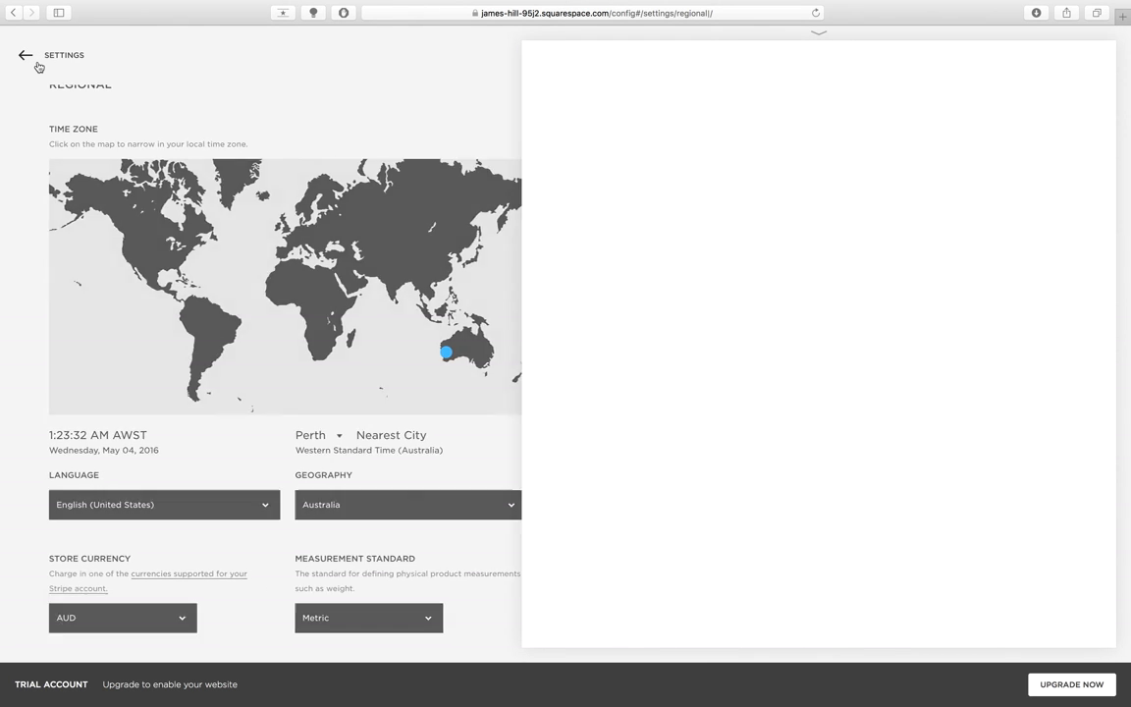
- Look over the Permissions settings, then return to the main Settings list
left_click(38, 67)
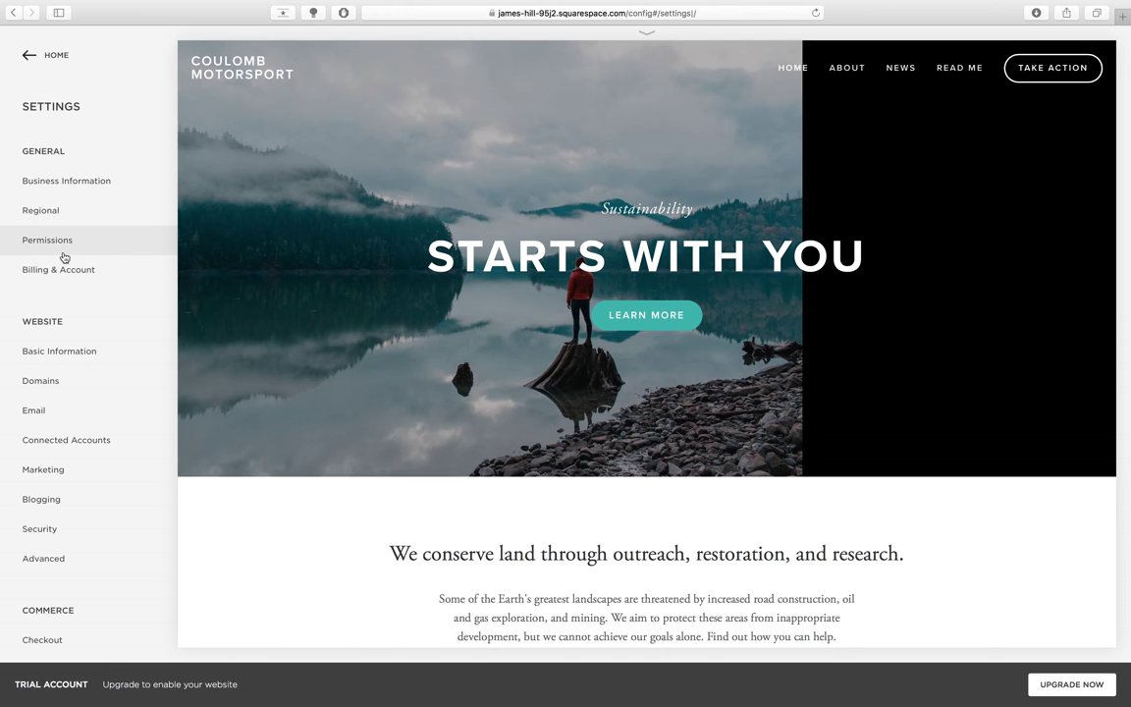
left_click(63, 257)
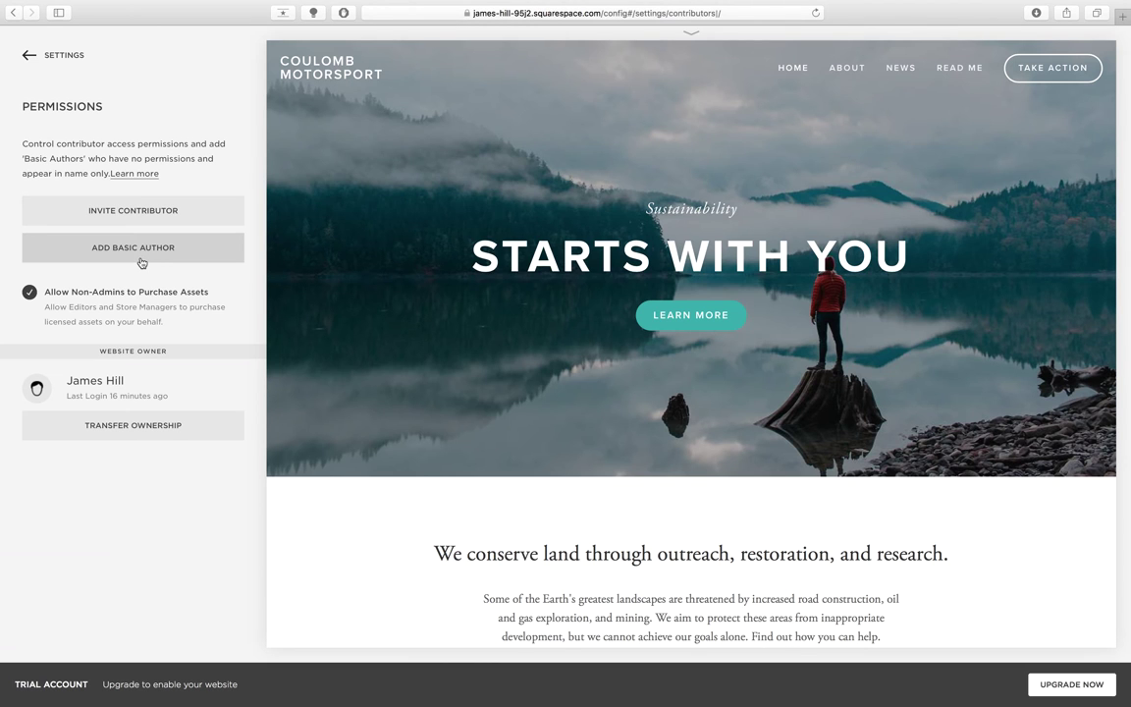
left_click(63, 67)
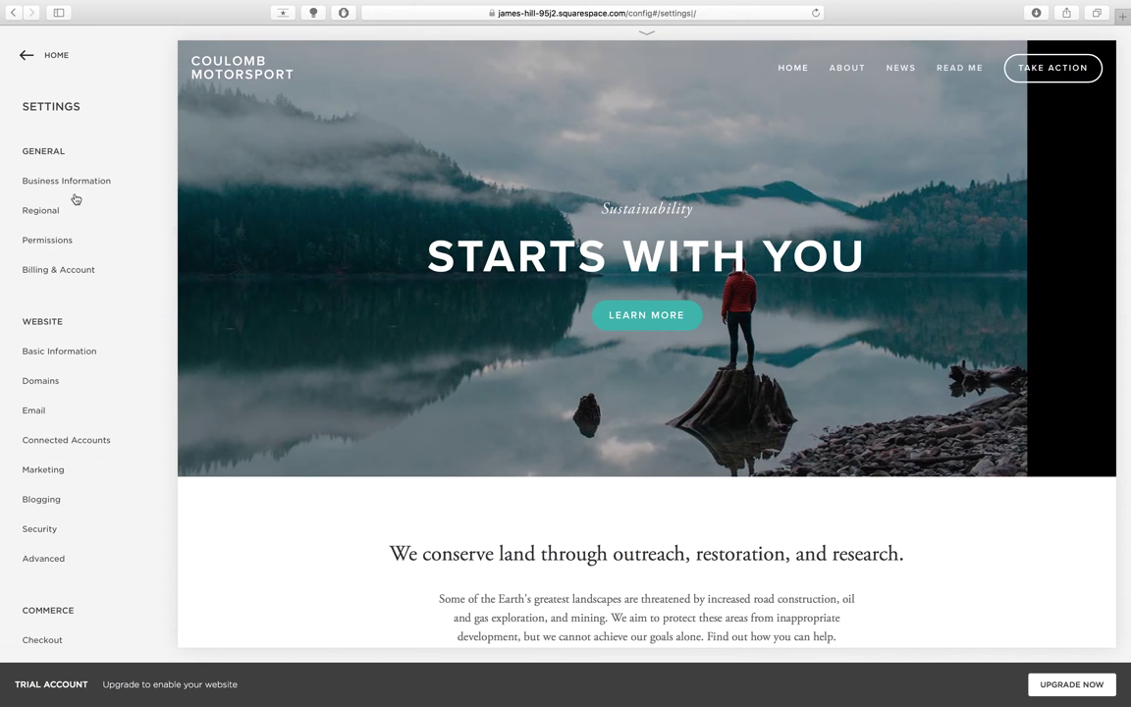
- Keep Site Type as Business and type the description 'A semi-professional electric motorsport team based in Perth, Western Australia.'
left_click(80, 352)
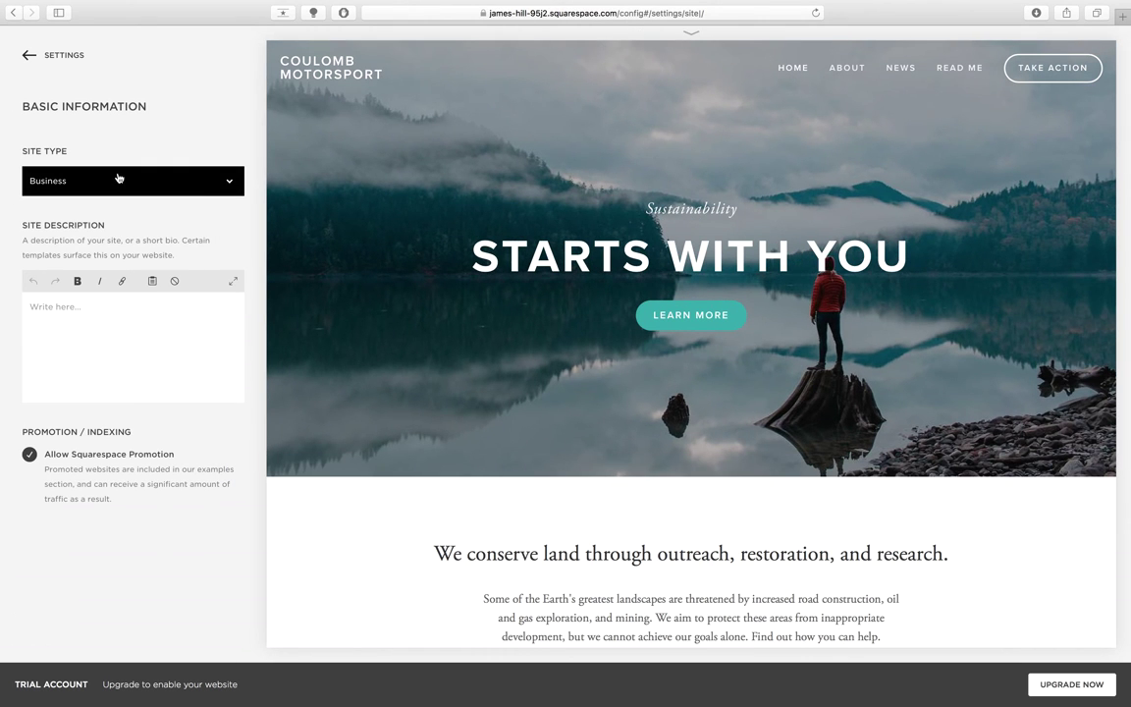
left_click(112, 180)
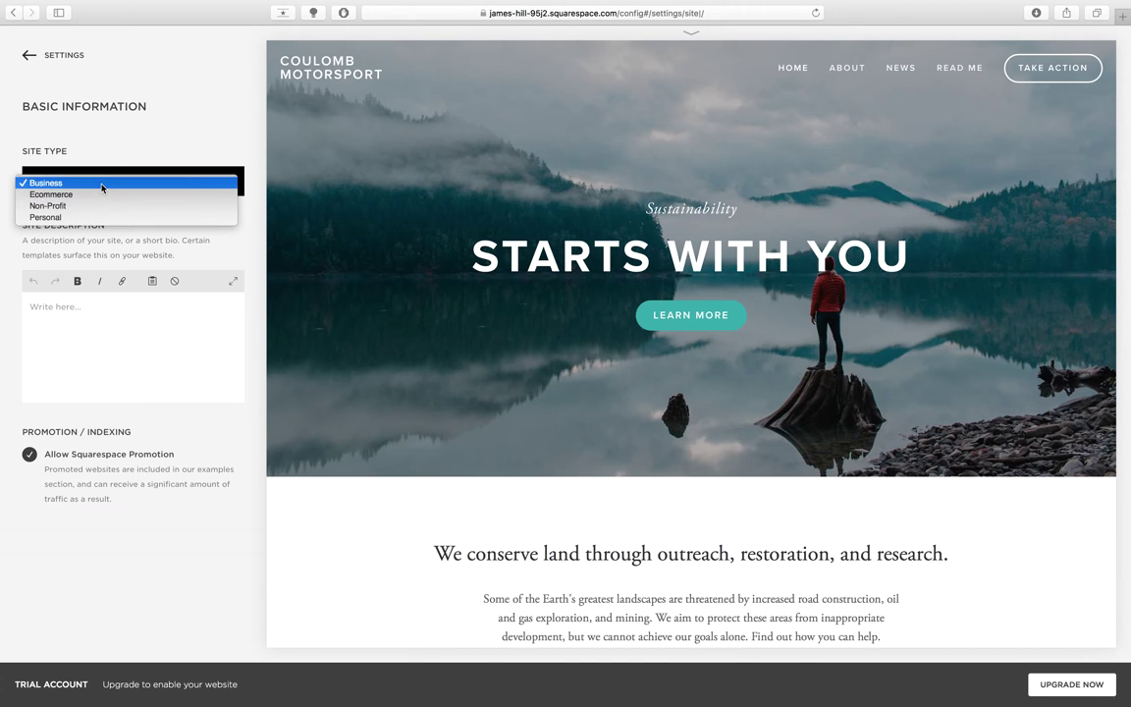
left_click(102, 184)
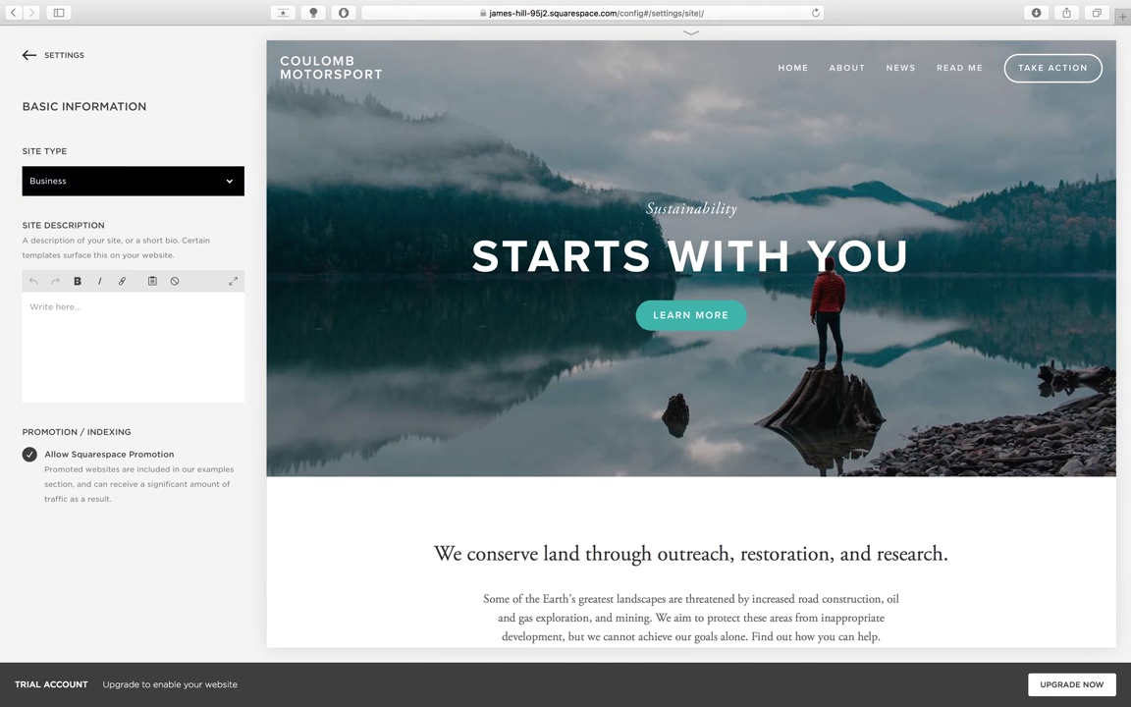
left_click(77, 312)
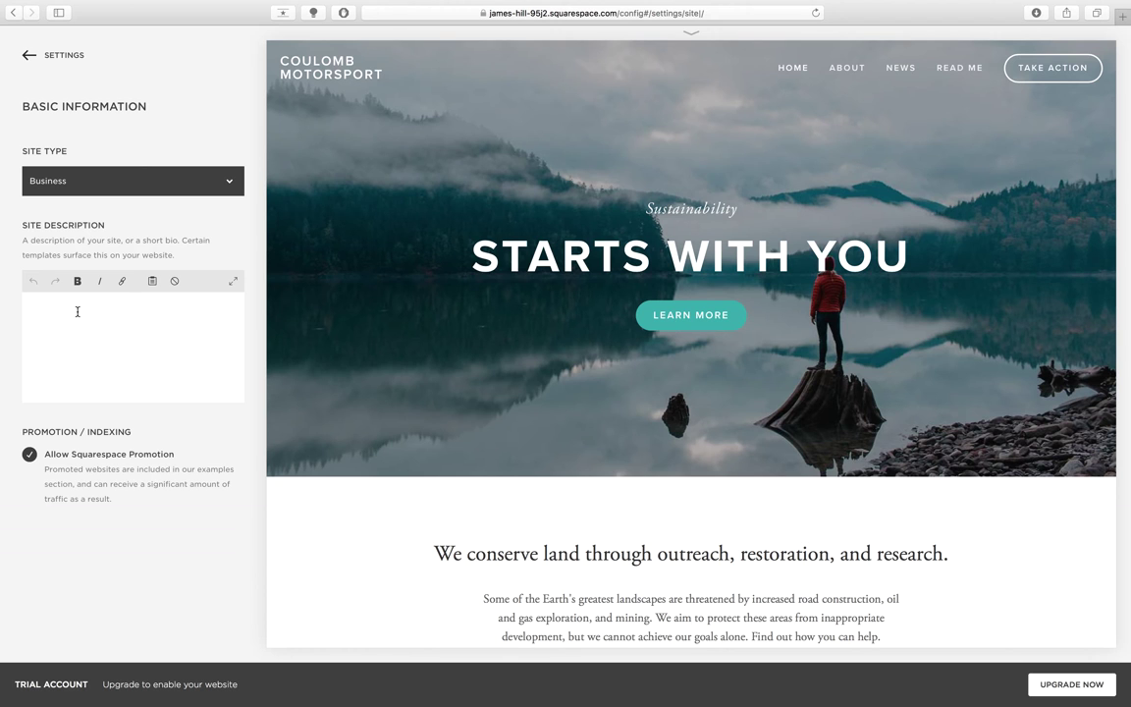
left_click(78, 311)
type("A semi-professional electric m")
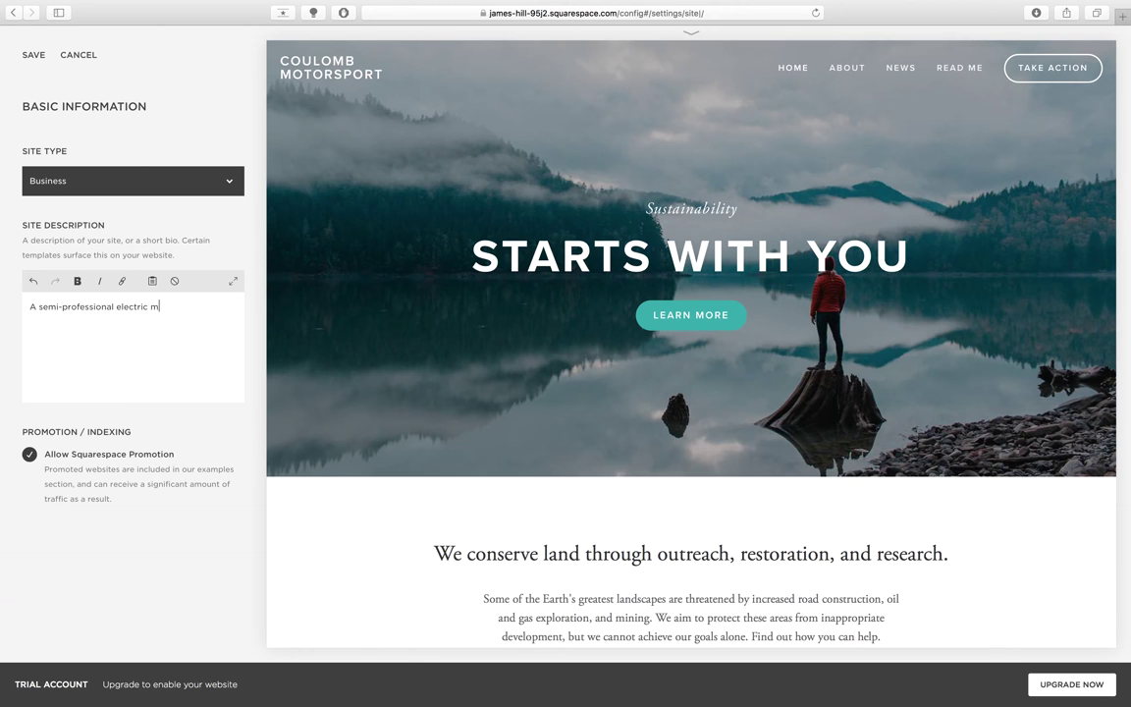
type("otorsport team based in Perth, Weste")
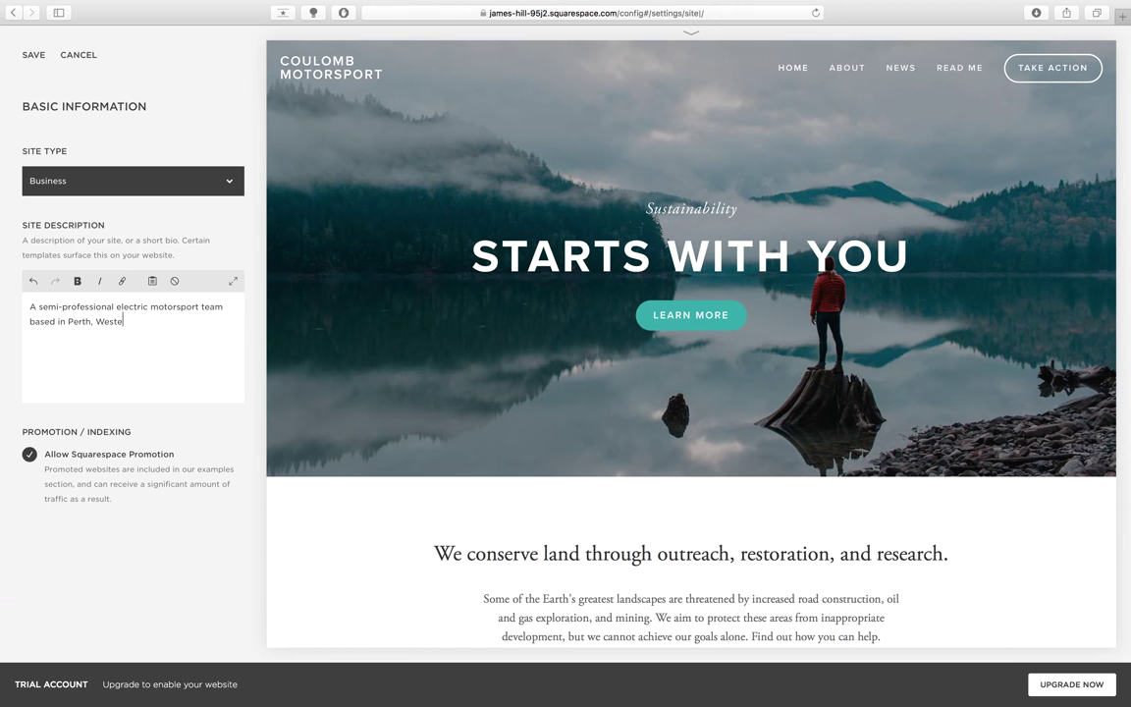
type("rn Australia.")
- Check the site description text, save it, and go back to the Settings list
left_click_drag(177, 321, 24, 309)
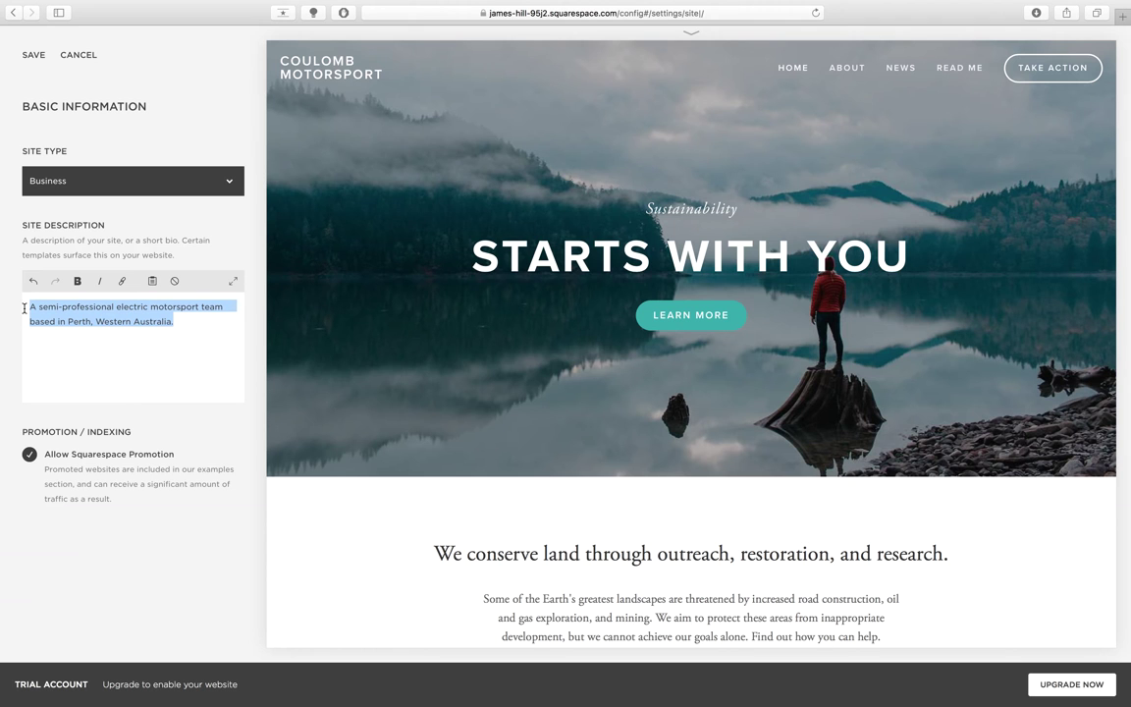
left_click(44, 330)
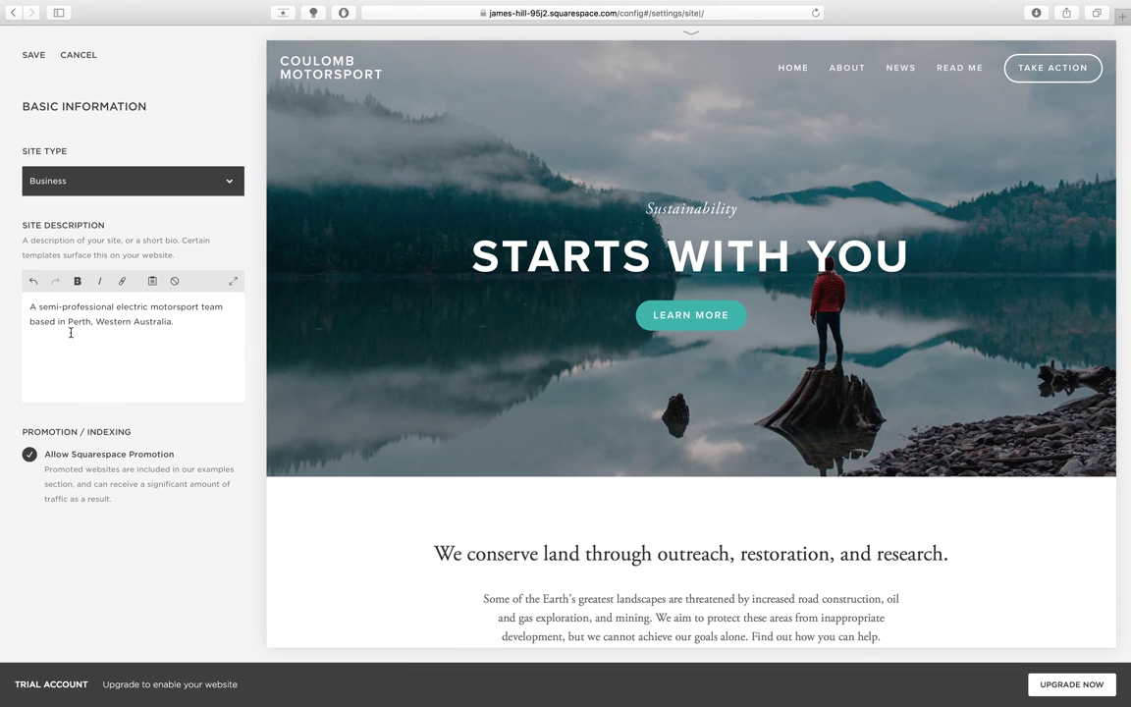
left_click(32, 56)
left_click(28, 61)
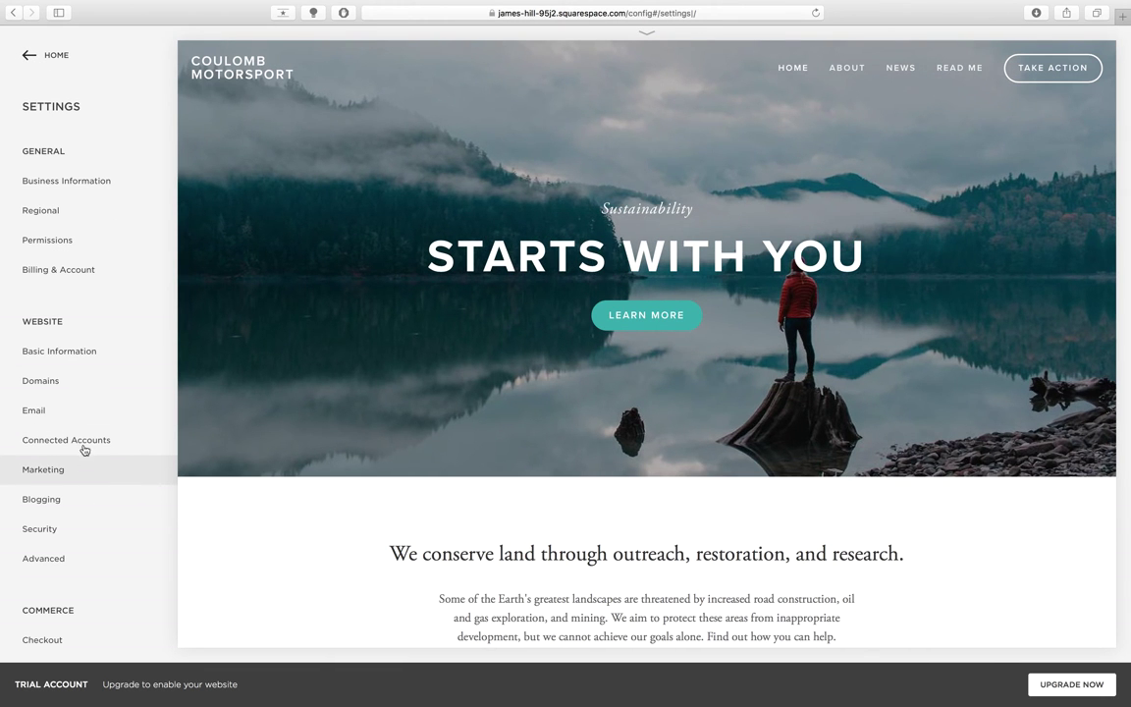
- Review the Domains page showing only the built-in primary domain, then return to Settings
left_click(66, 389)
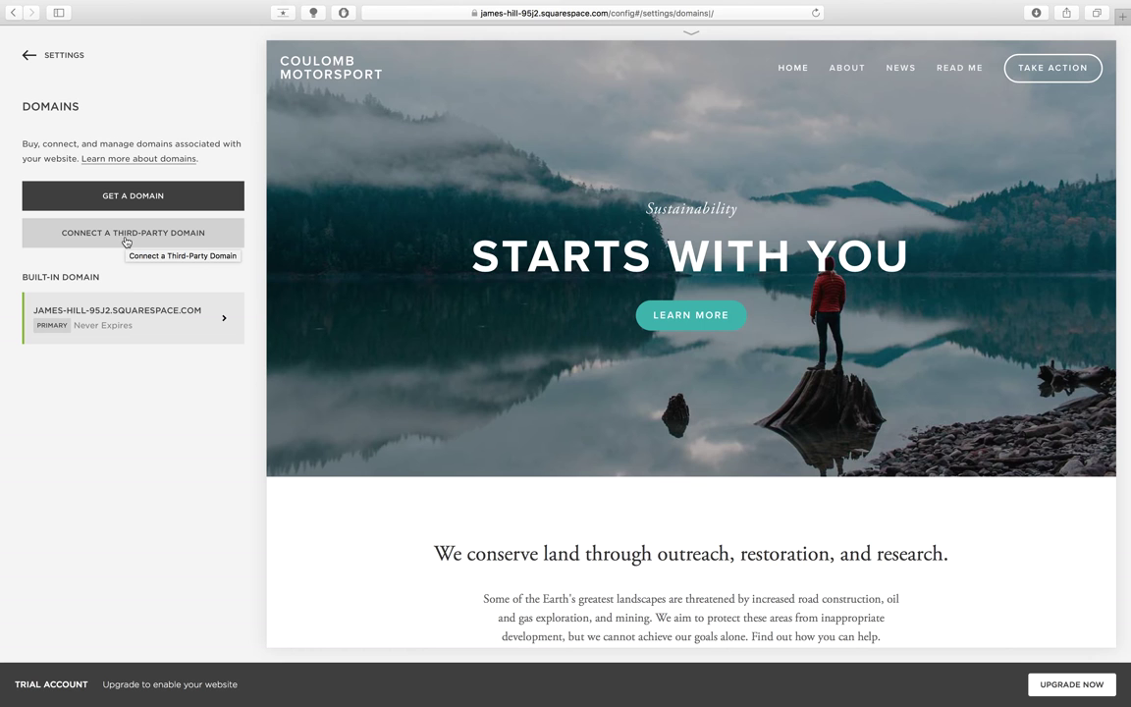
left_click(67, 69)
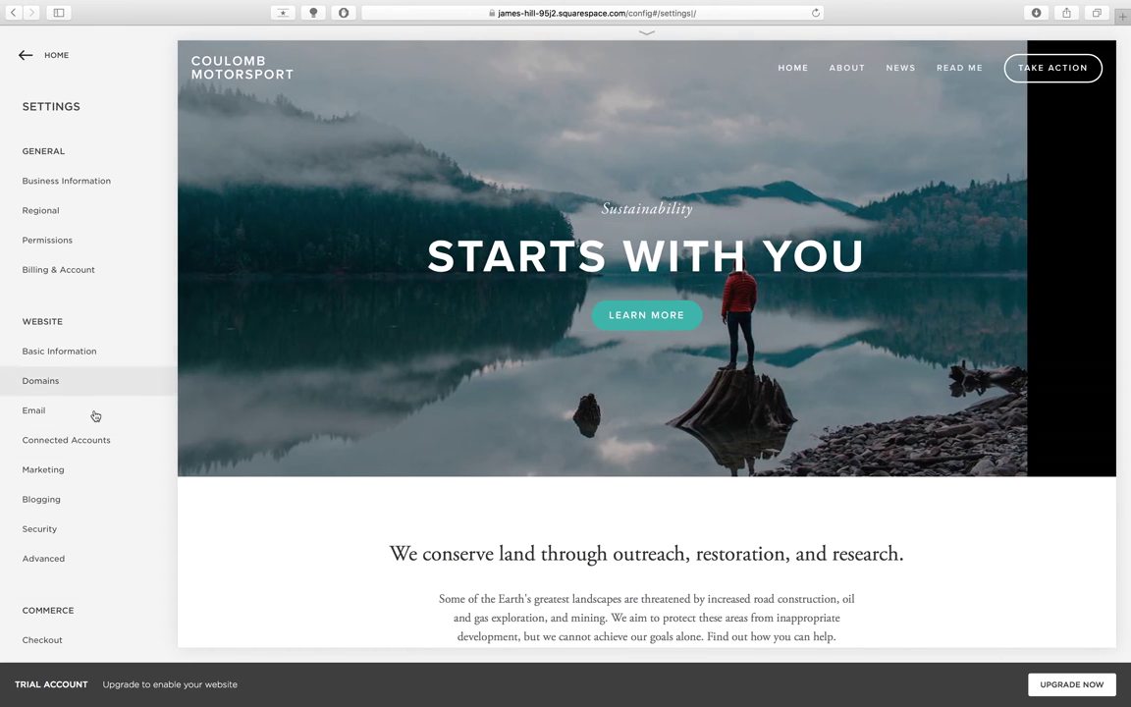
- Set the SEO description to 'A semi-professional electric motorsport team based in Perth, Western Australia' and save
left_click(93, 472)
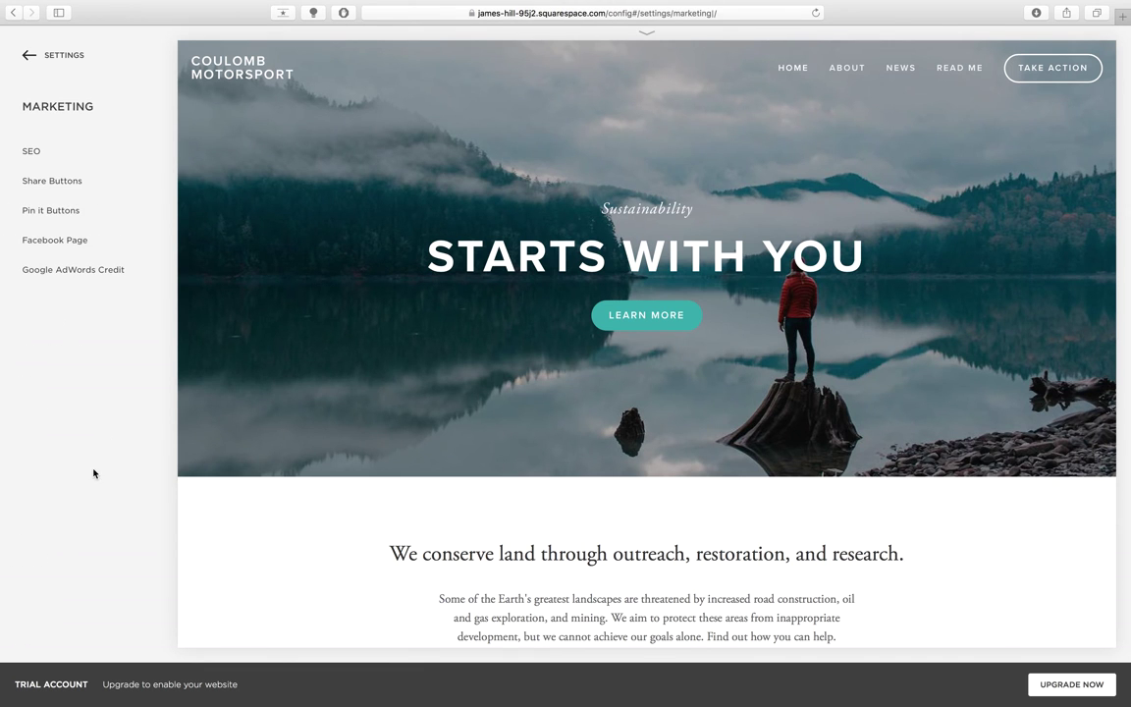
left_click(56, 155)
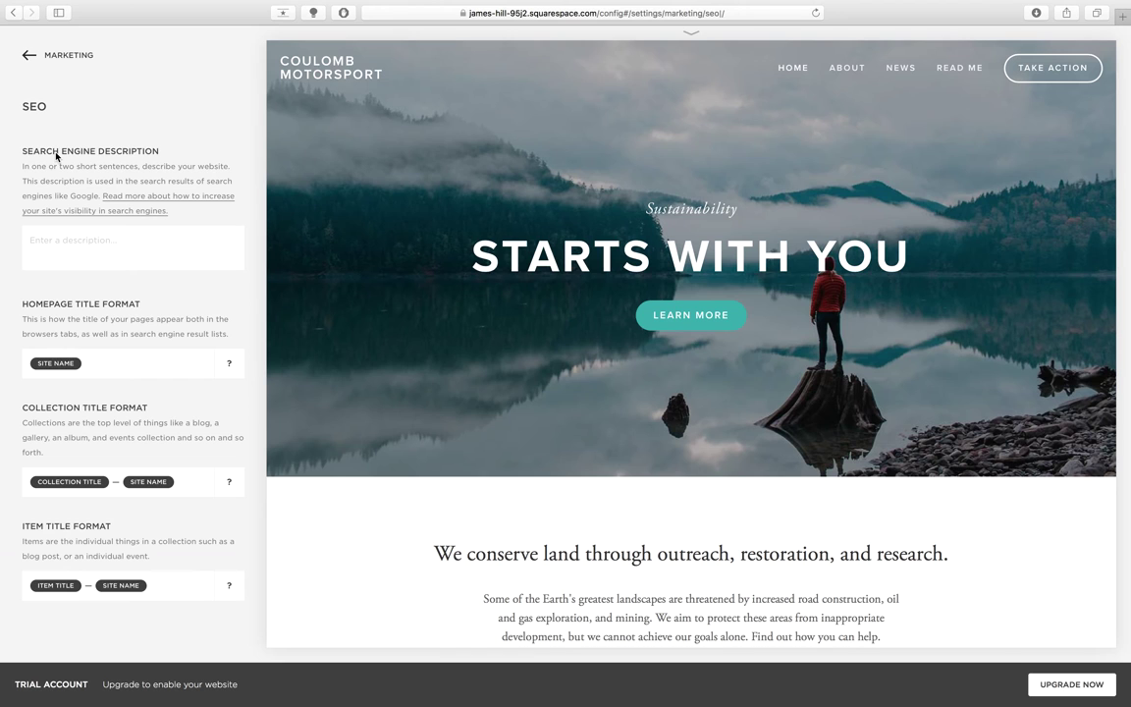
left_click(82, 244)
type("2478===")
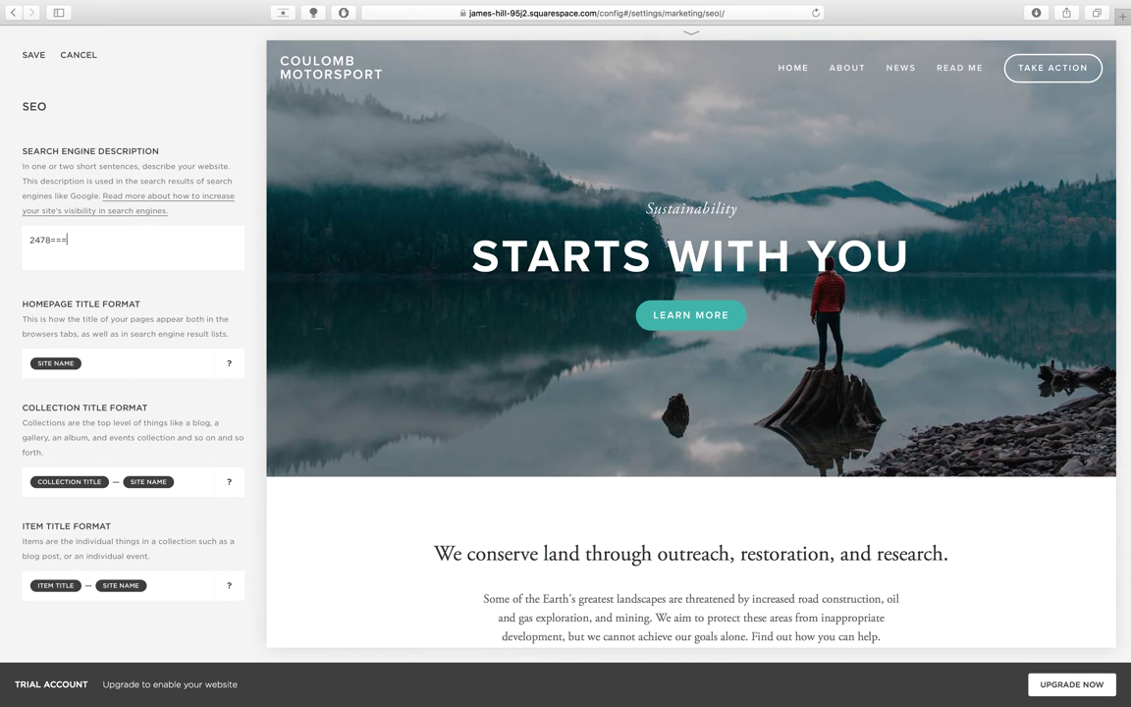
key("BackSpace")
key("BackSpace")
key("BackSpace")
key("BackSpace")
key("BackSpace")
key("BackSpace")
key("BackSpace")
type("A semi-profr")
key("BackSpace")
type("essional electric motorsport t")
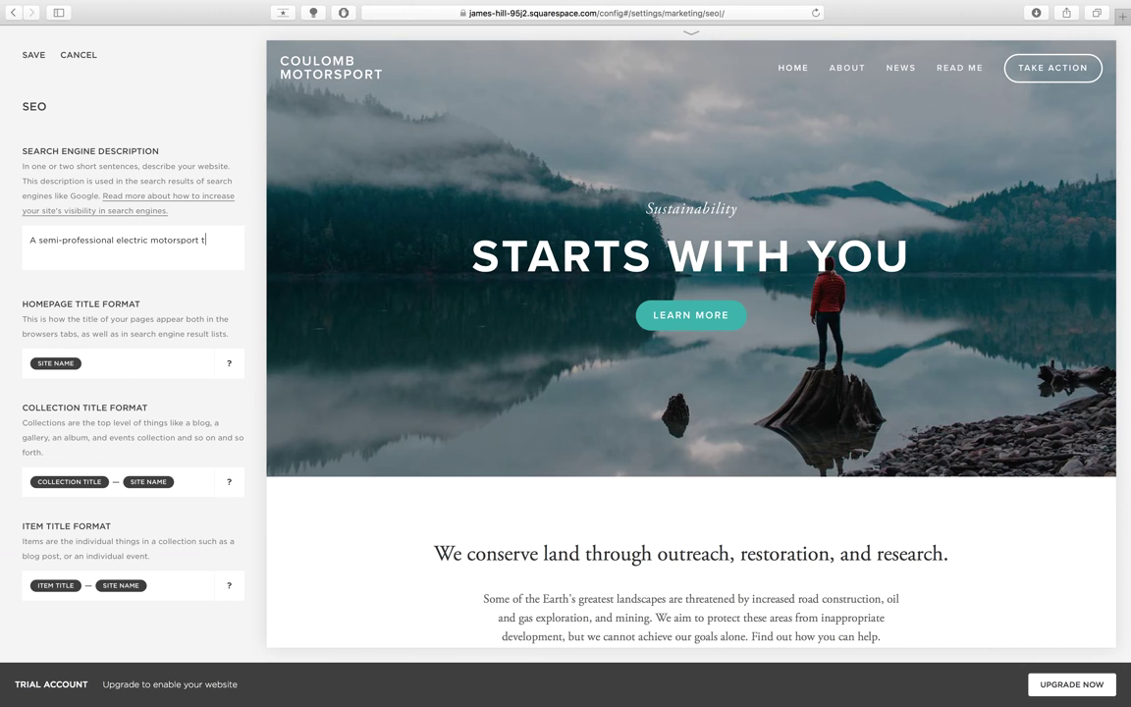
type("eam based in Perth, Western Aust")
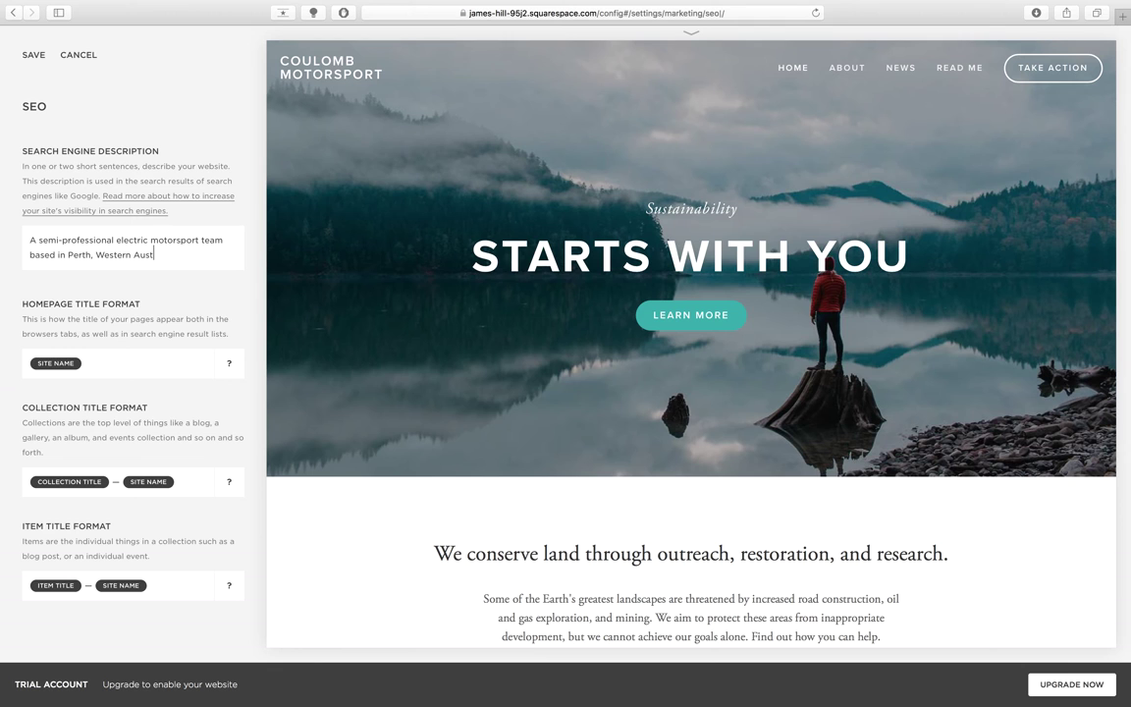
type("ralia")
left_click(29, 54)
left_click(24, 53)
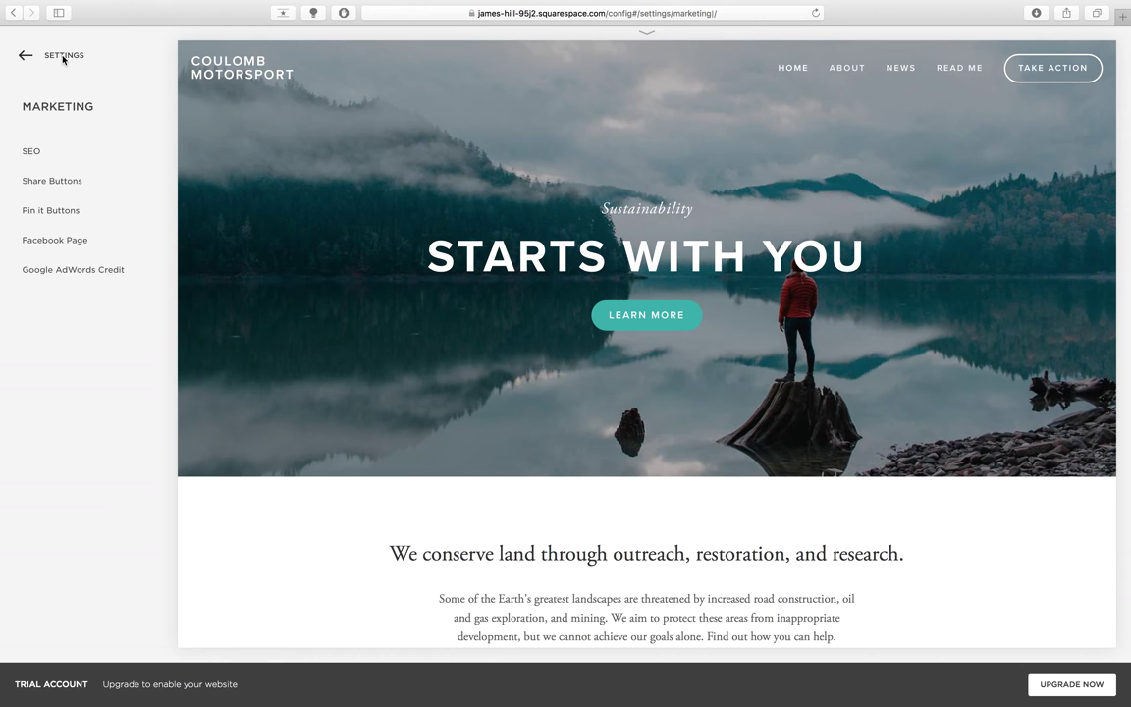
left_click(57, 183)
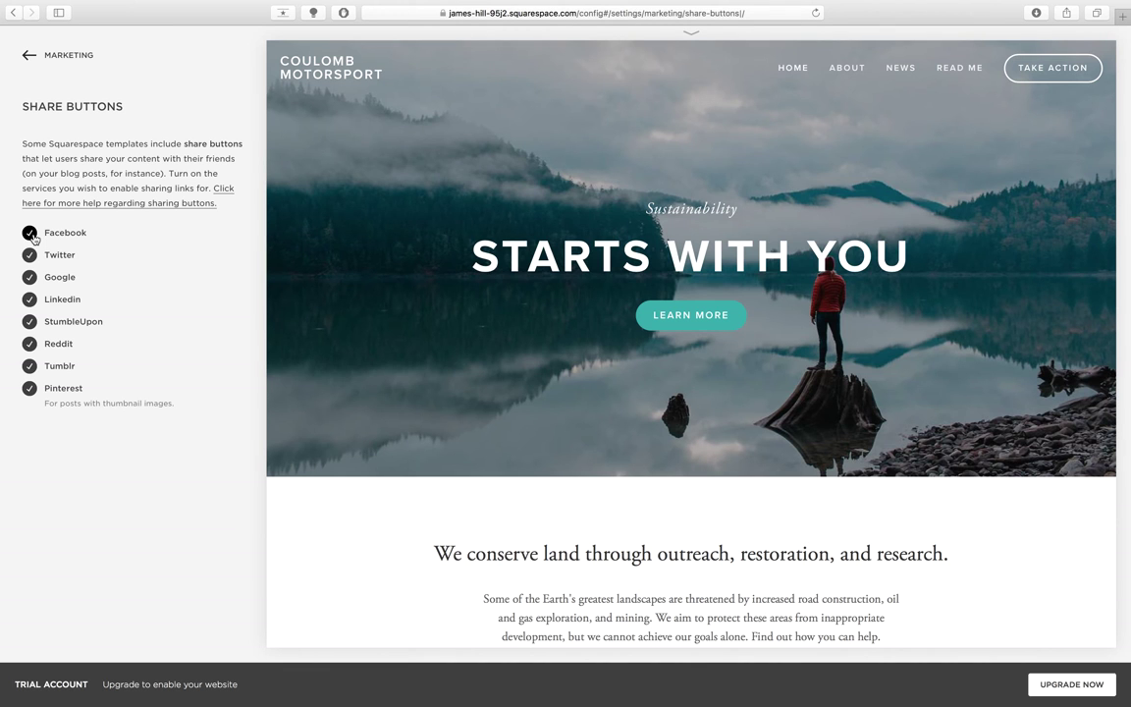
left_click(56, 57)
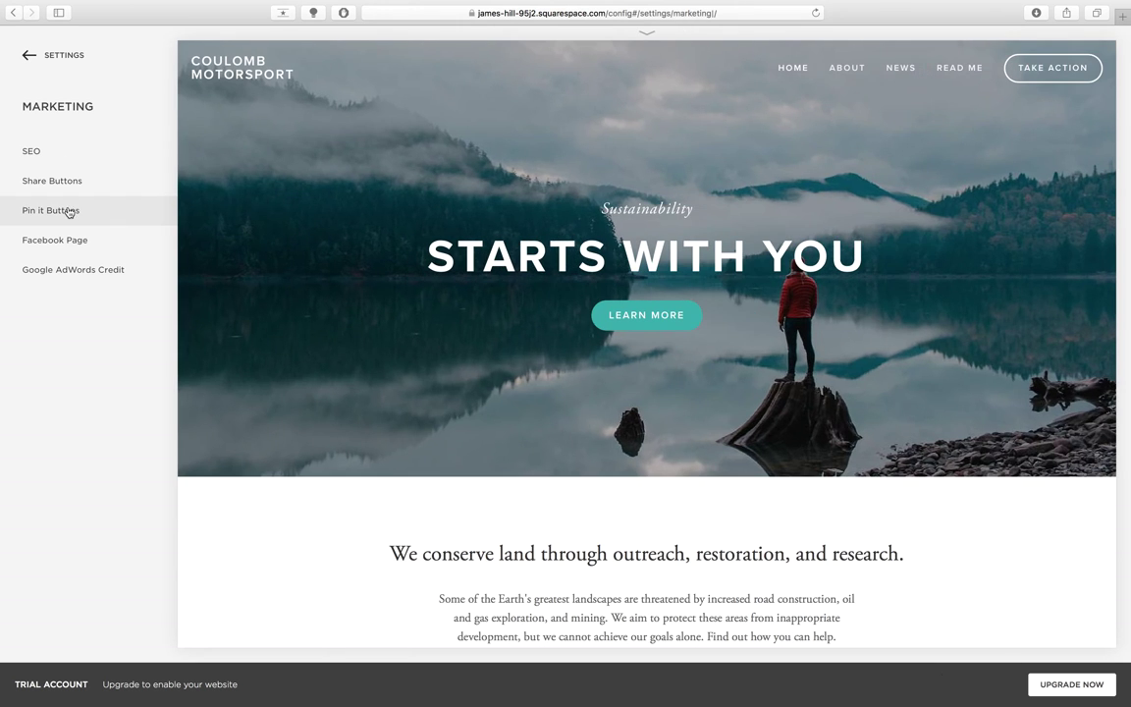
left_click(68, 210)
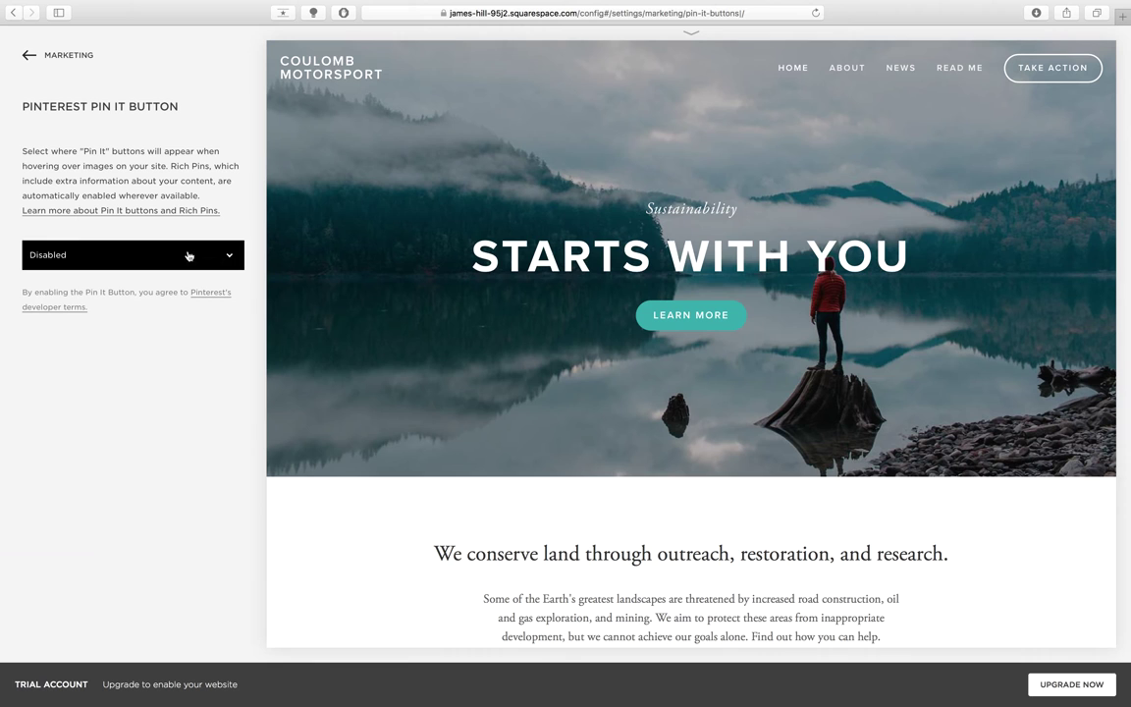
left_click(60, 261)
left_click(71, 259)
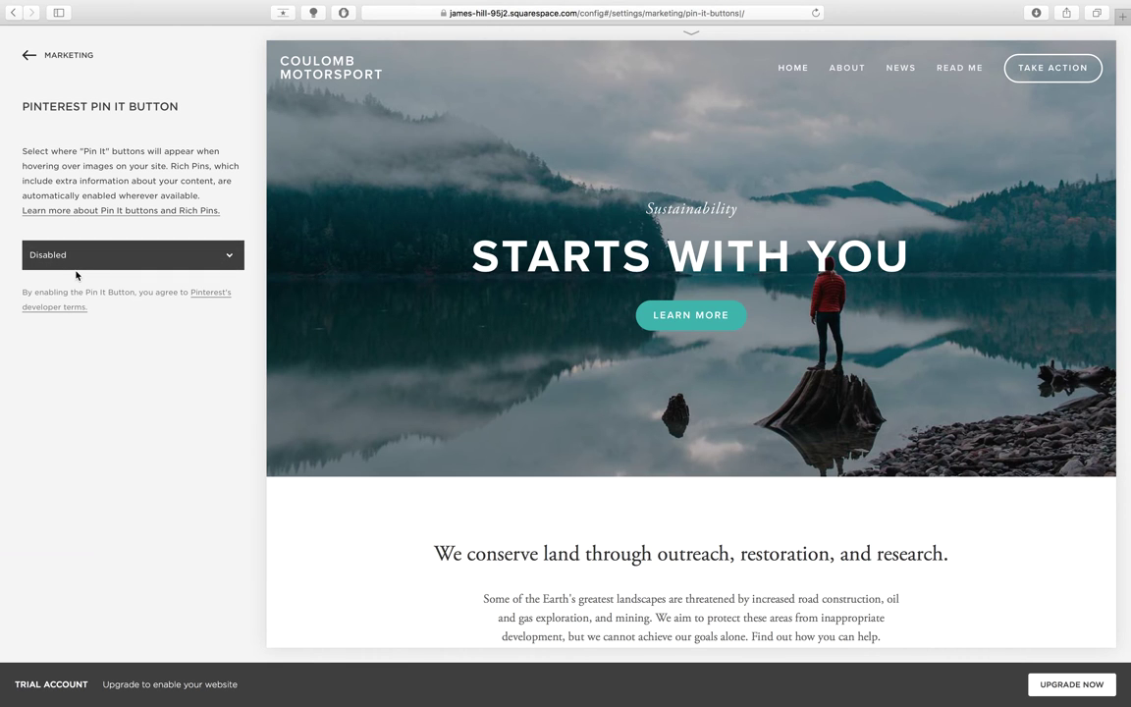
left_click(57, 65)
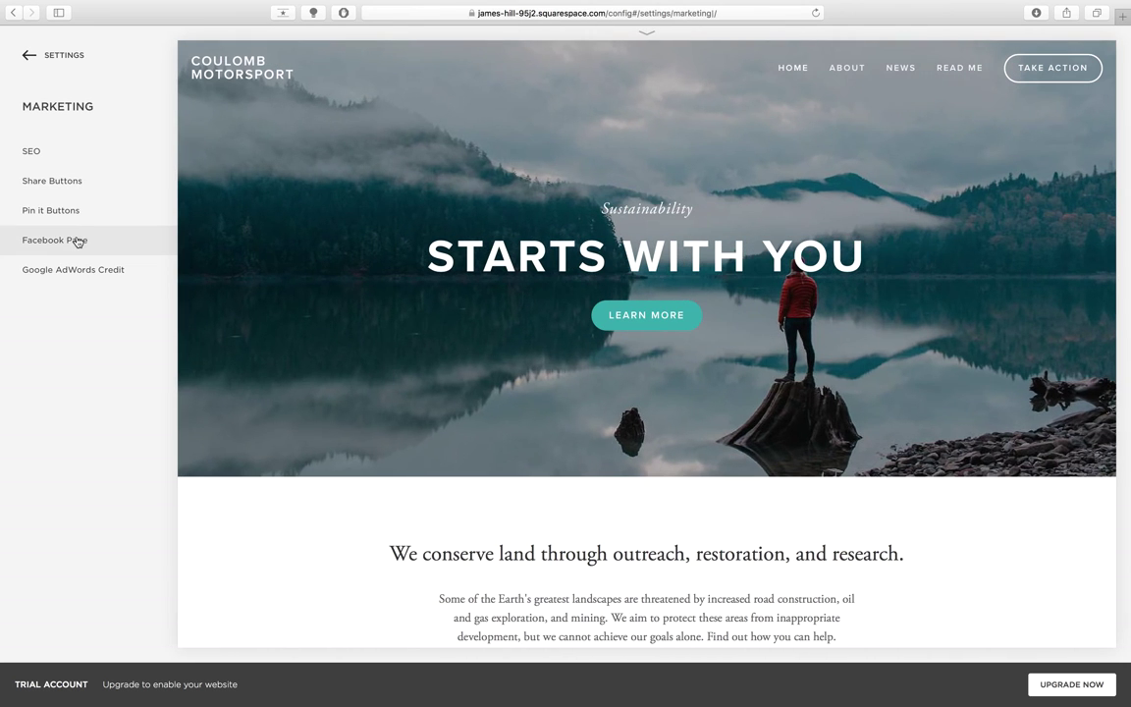
- Keep the linked Facebook page as None and go back to the main Settings list
left_click(76, 239)
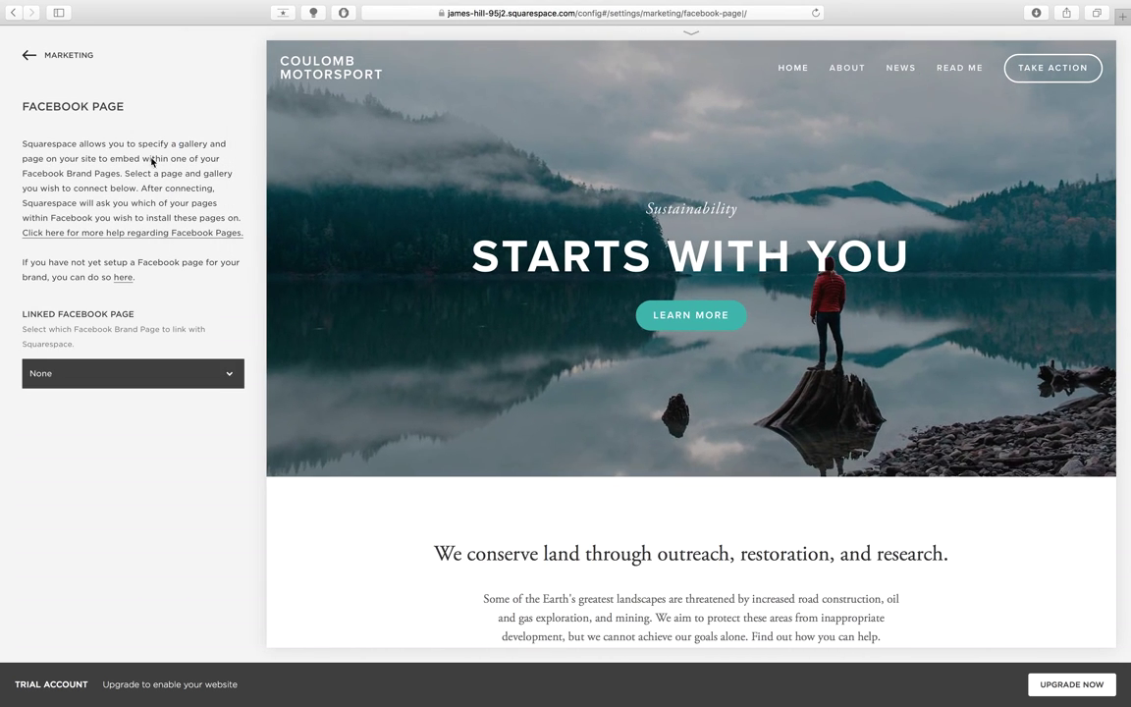
left_click(106, 373)
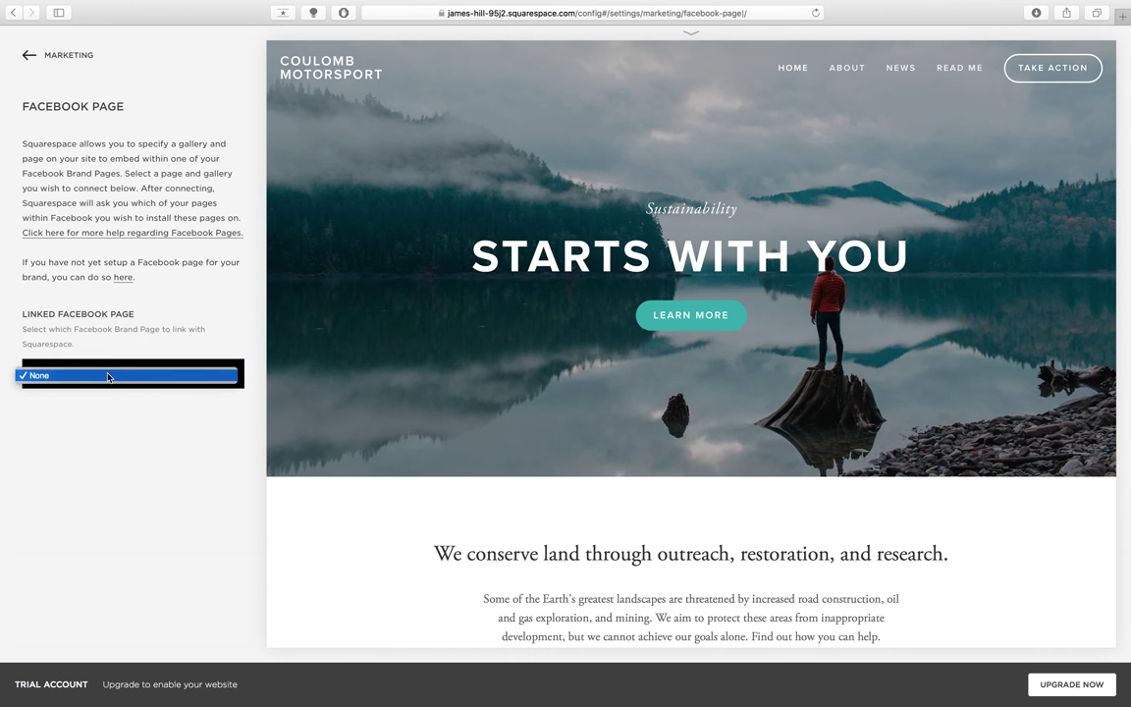
left_click(108, 442)
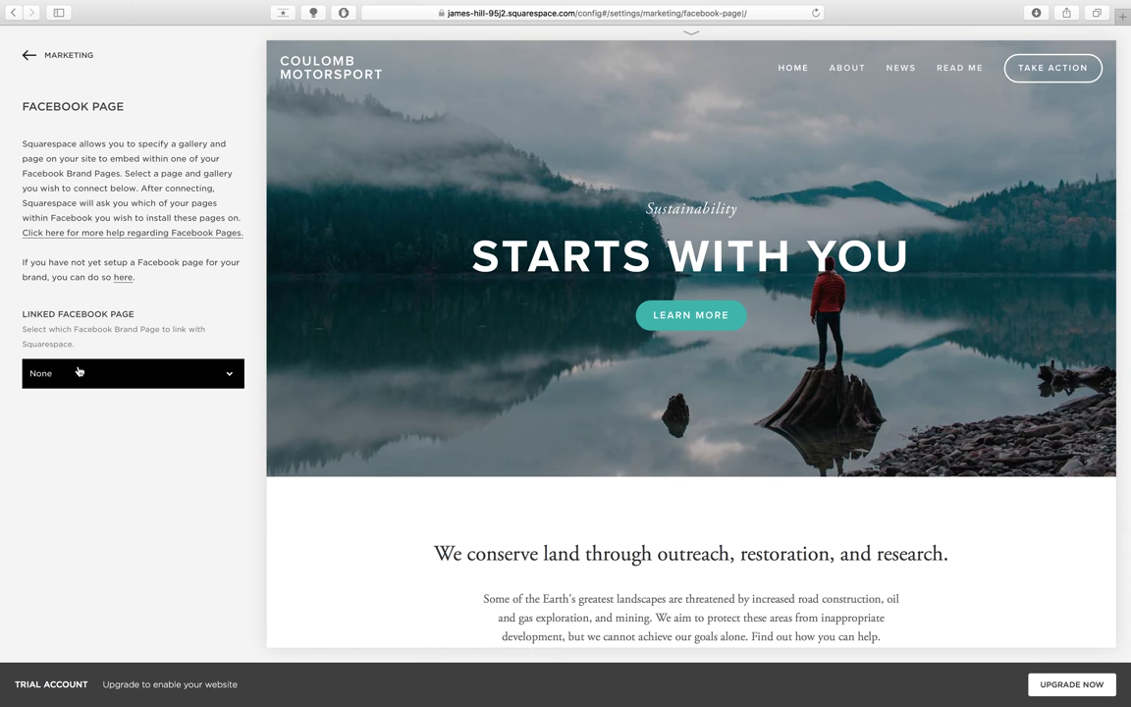
left_click(40, 55)
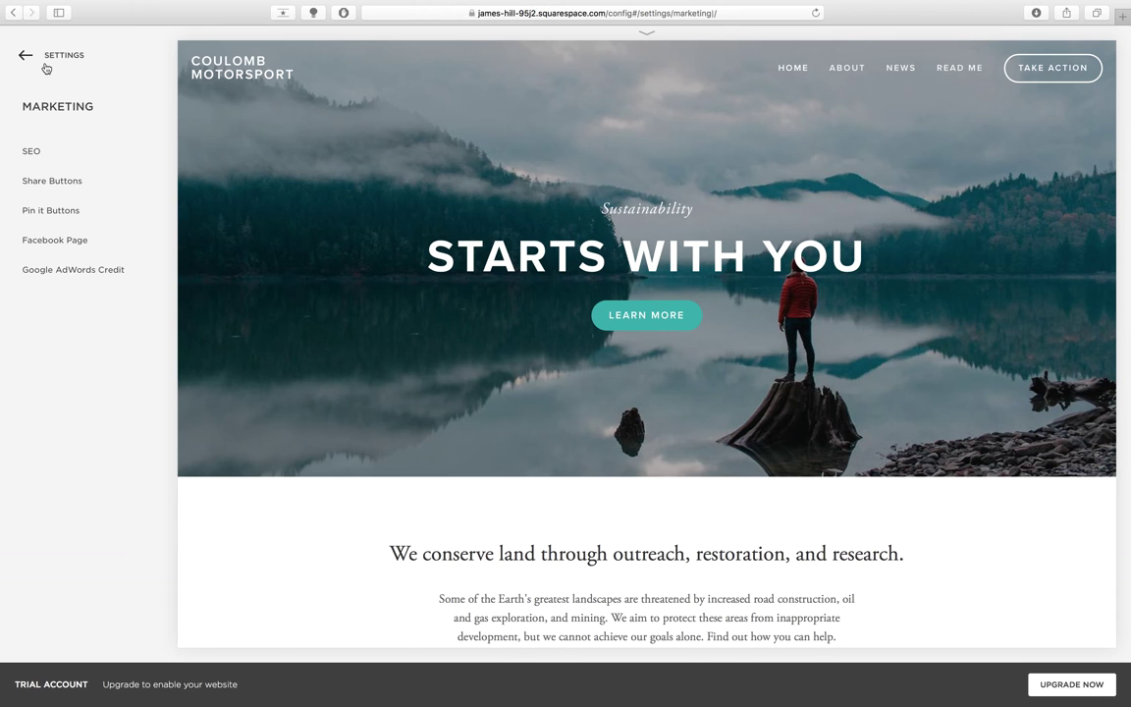
left_click(45, 64)
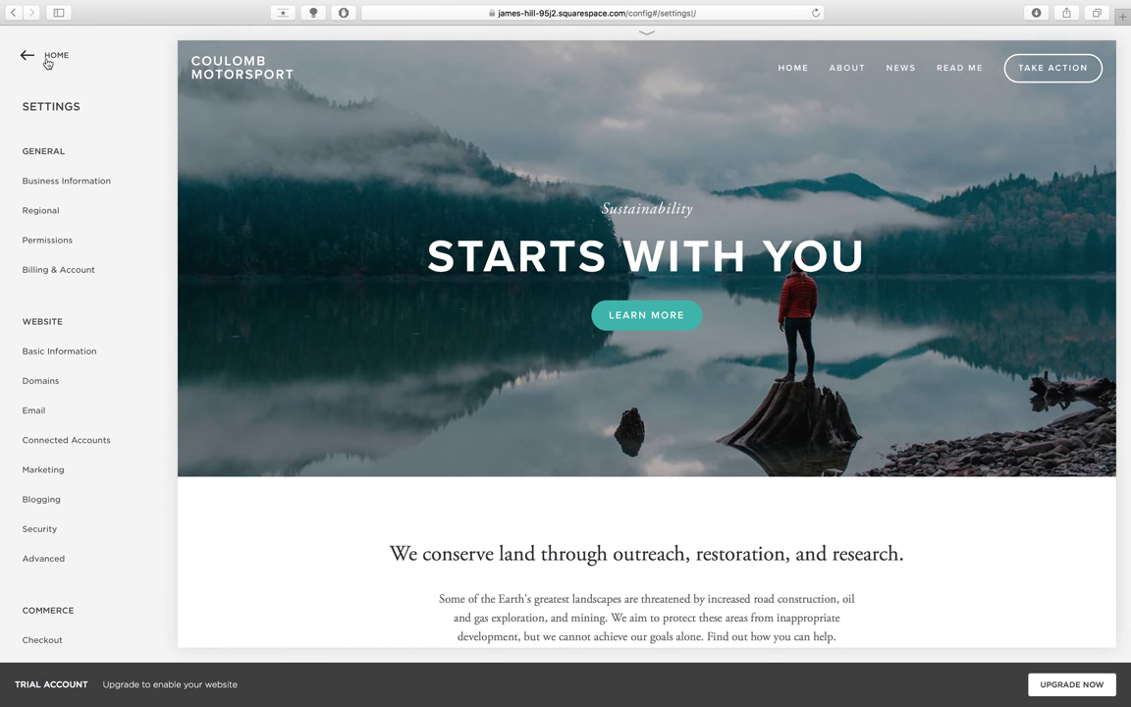
- From the site's Pages list, add a new folder to the Main Navigation
left_click(47, 57)
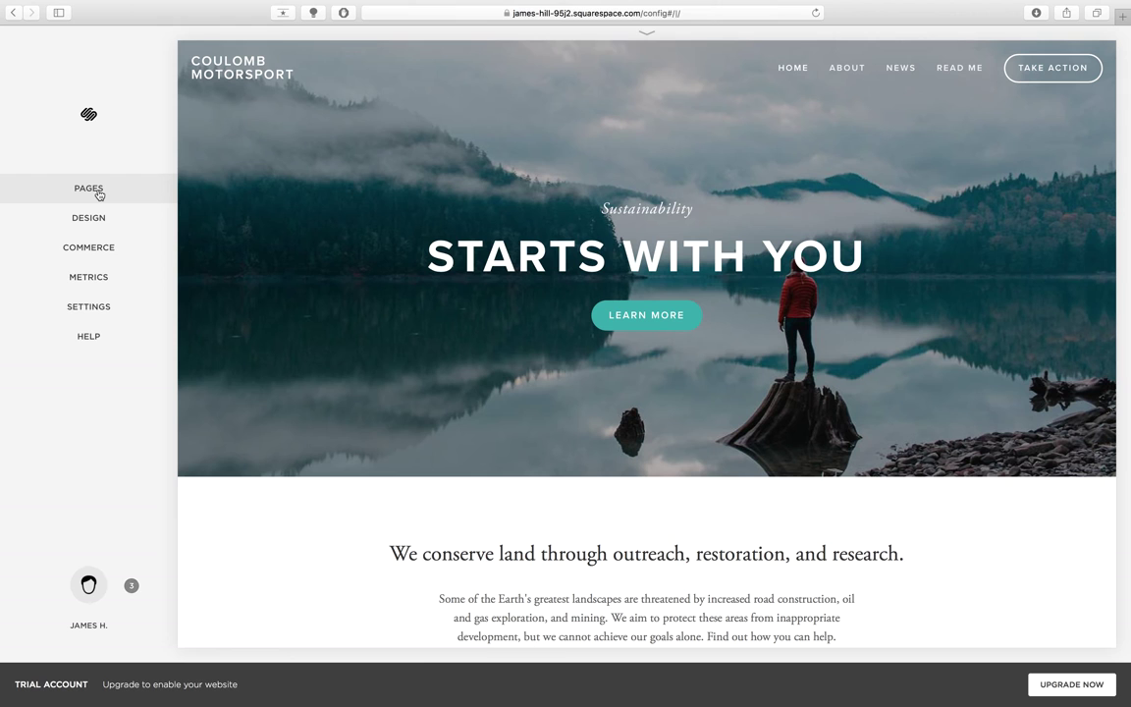
left_click(88, 188)
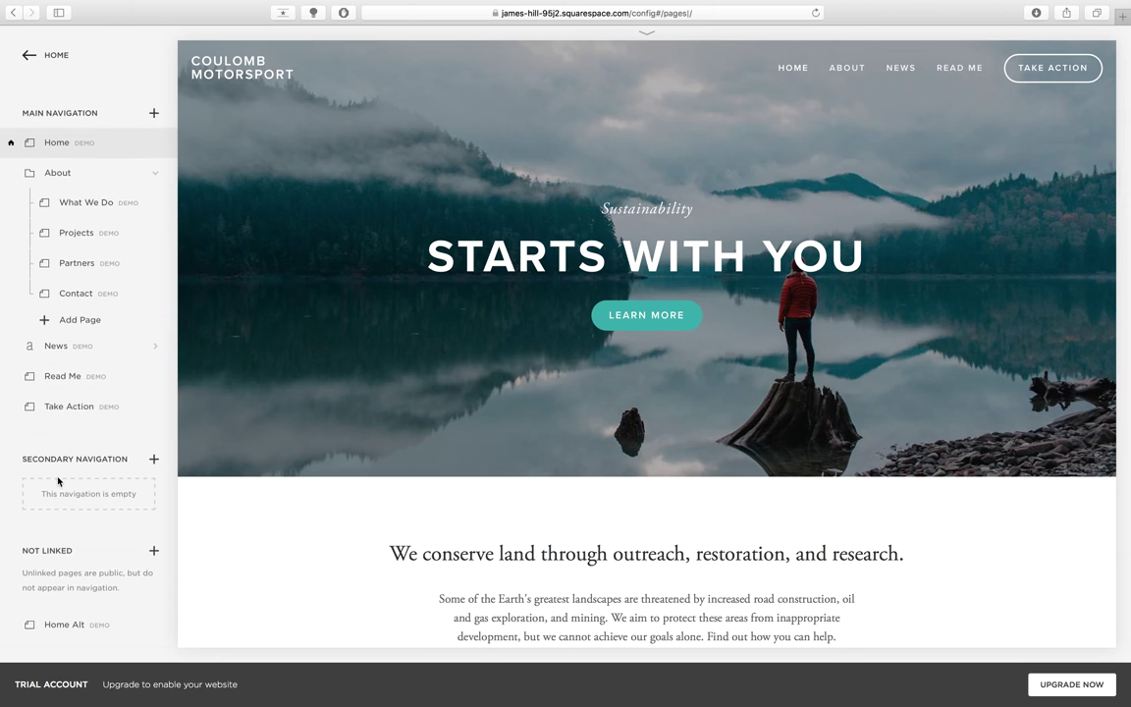
scroll(57, 461, "down", 2)
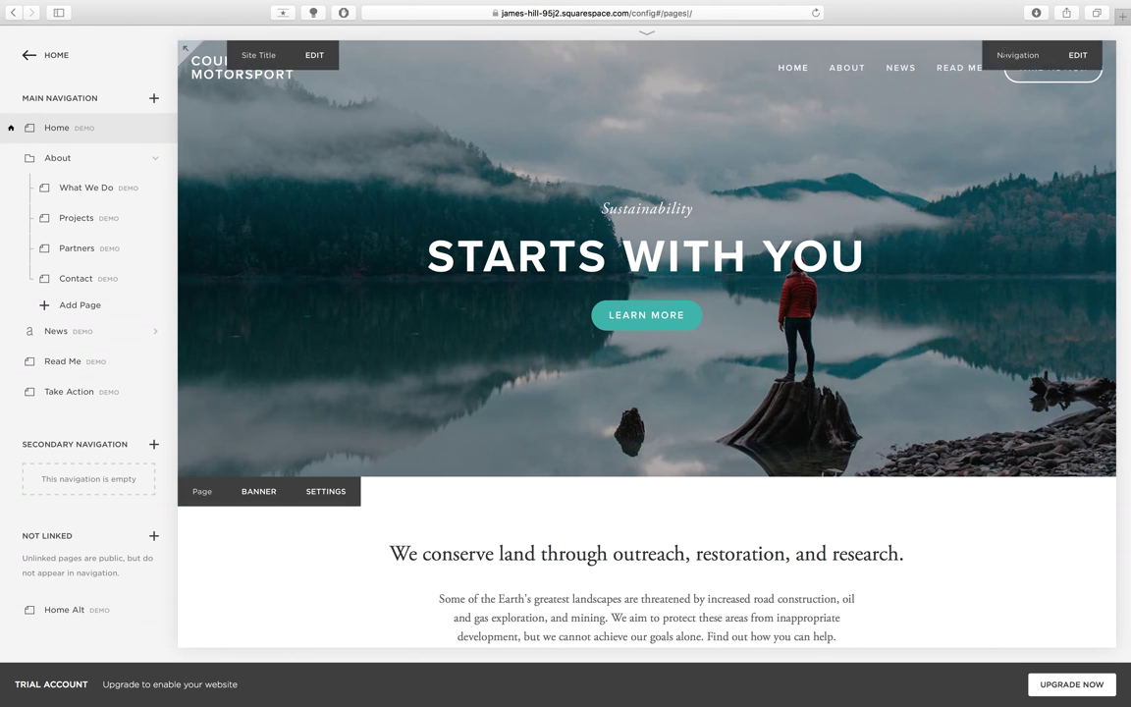
mouse_move(872, 77)
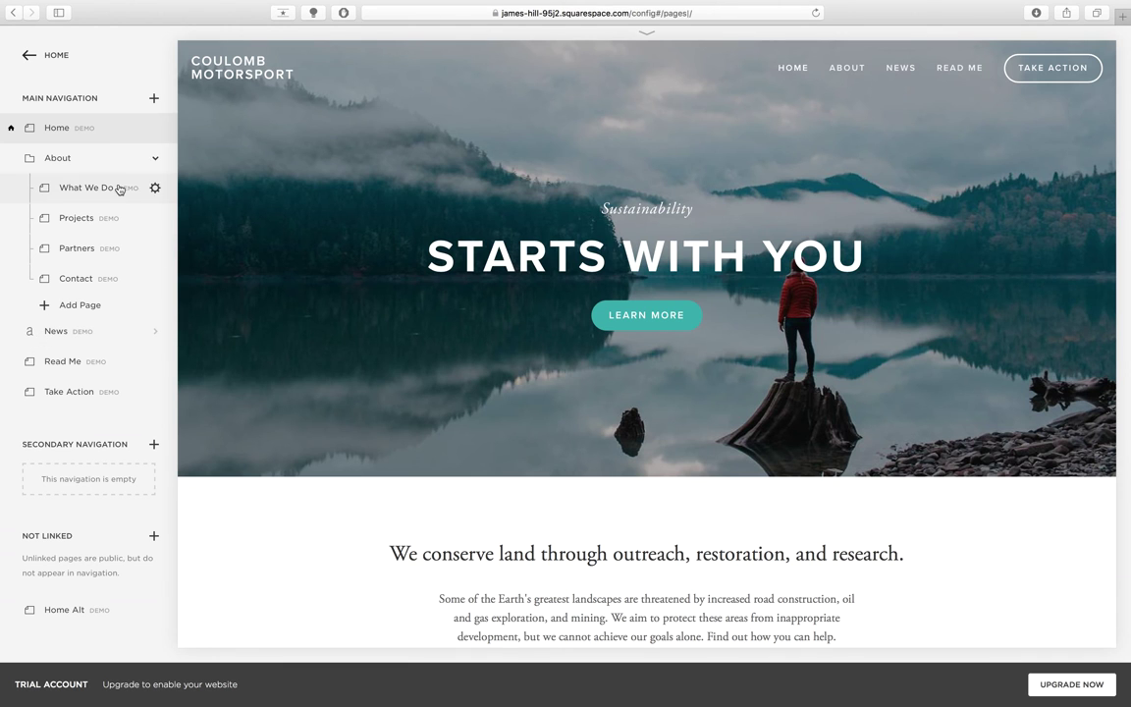
left_click(154, 100)
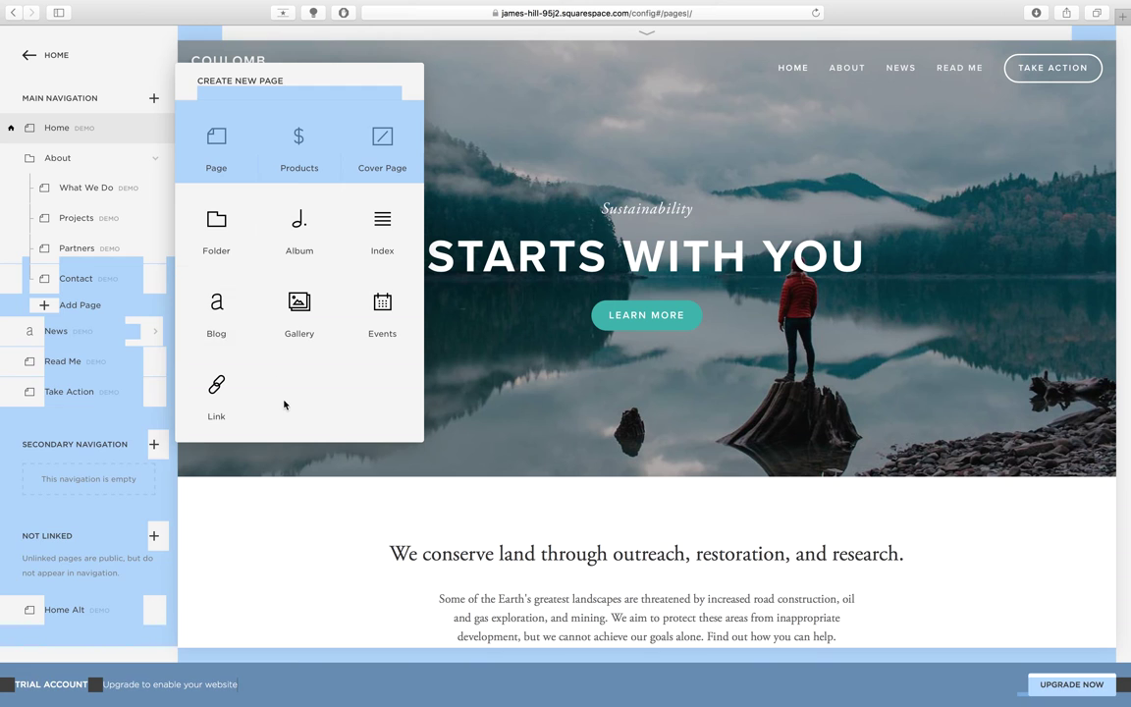
left_click(227, 222)
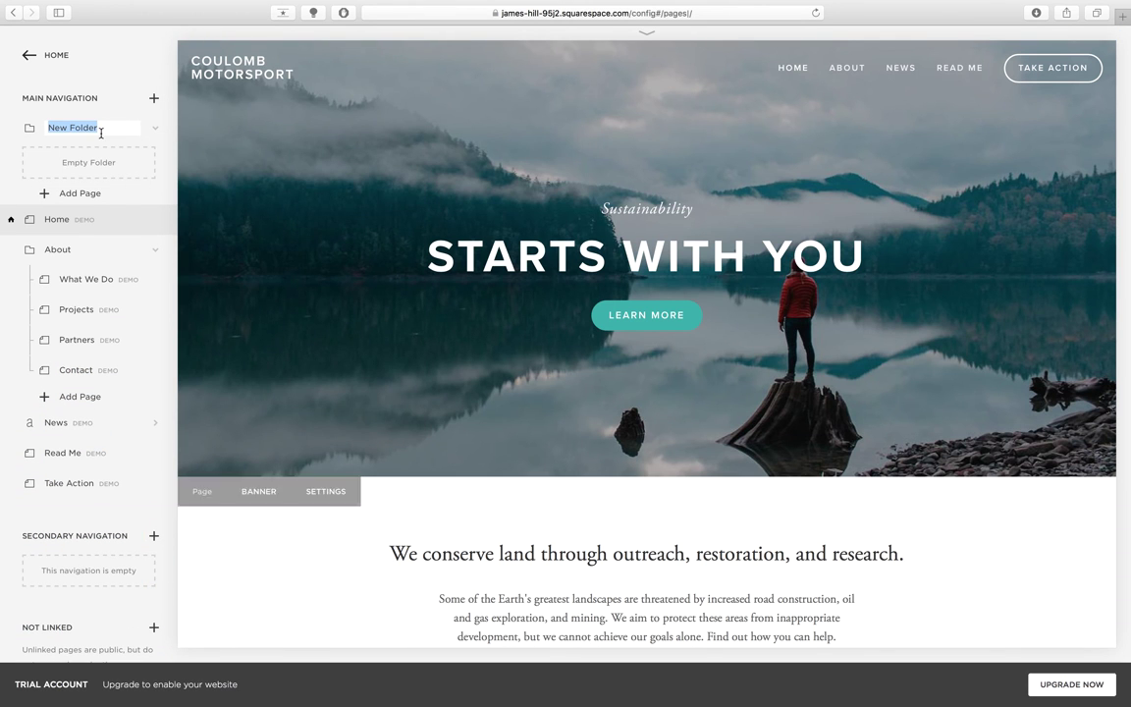
- Name the new Main Navigation folder 'Products'
type("A")
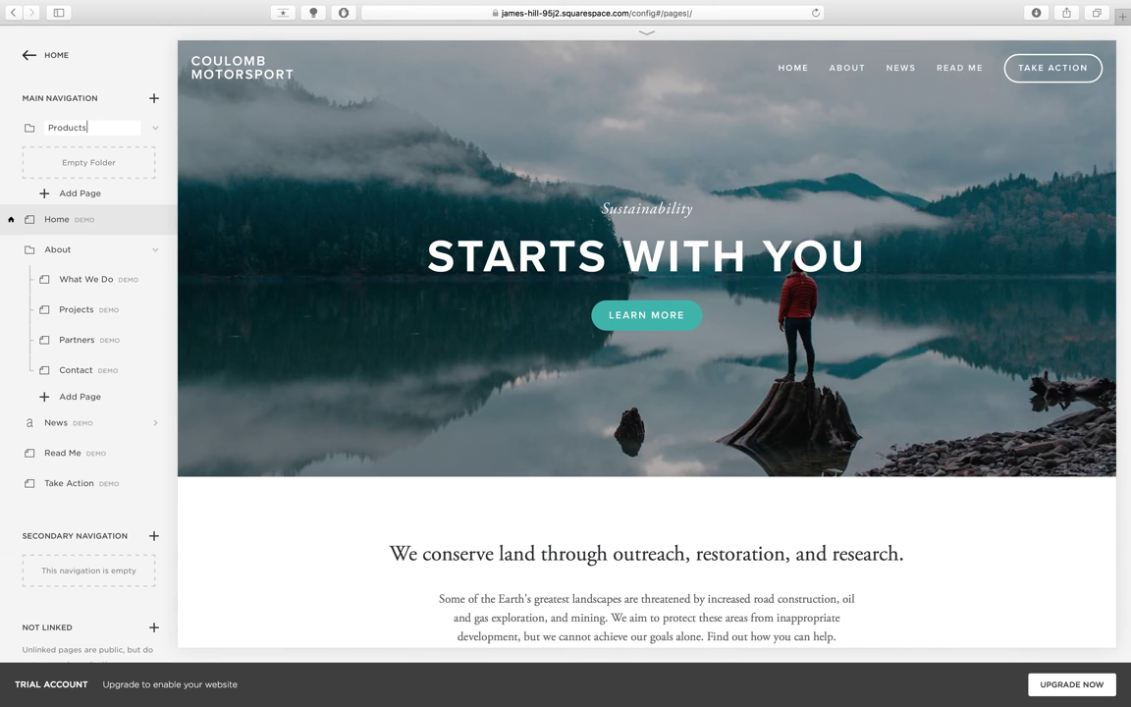
key("Return")
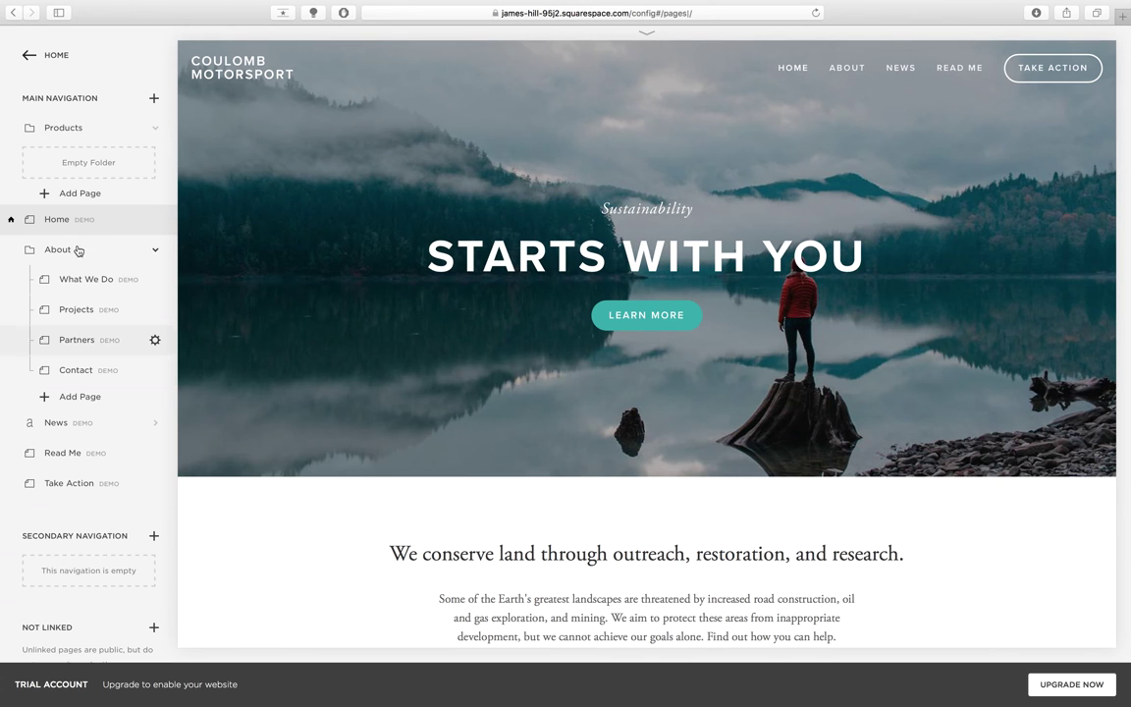
- Move the Products folder just below Home and preview its empty page
left_click(186, 52)
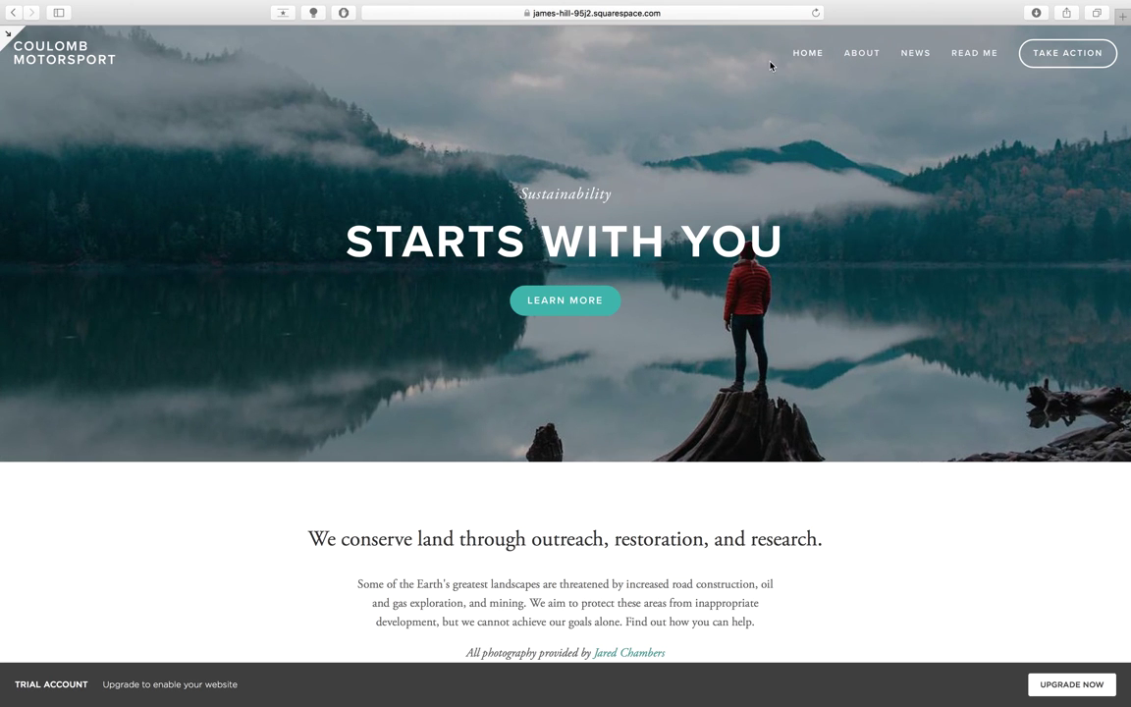
left_click(9, 36)
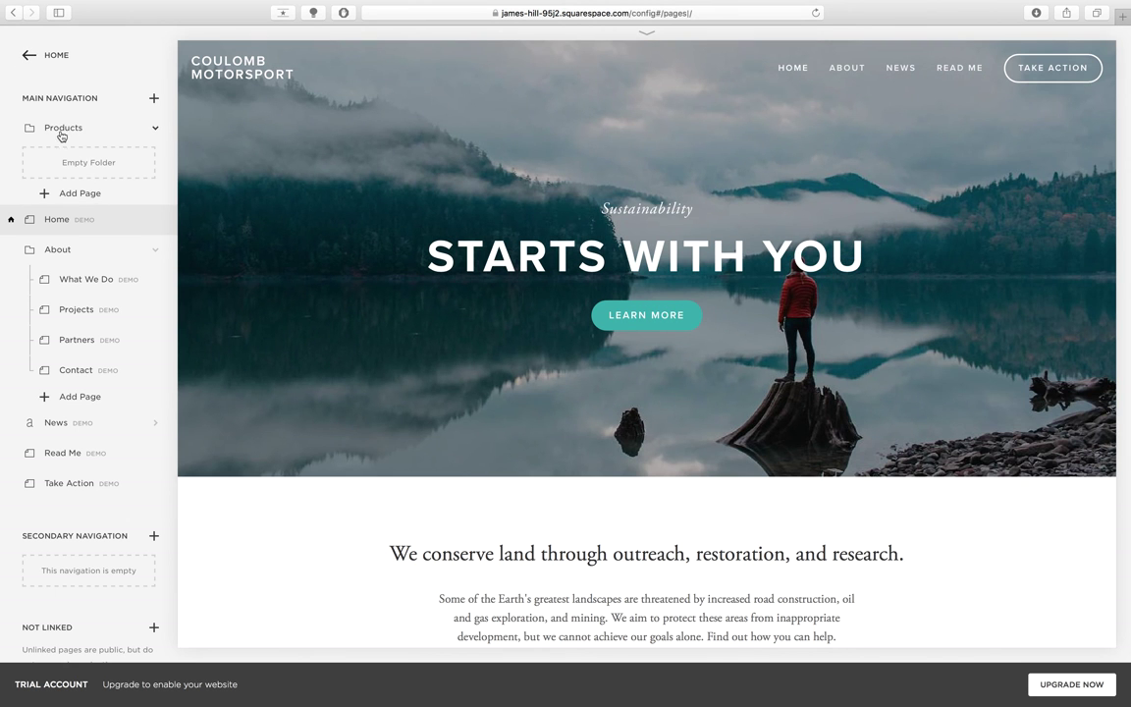
left_click_drag(61, 135, 59, 147)
left_click(59, 155)
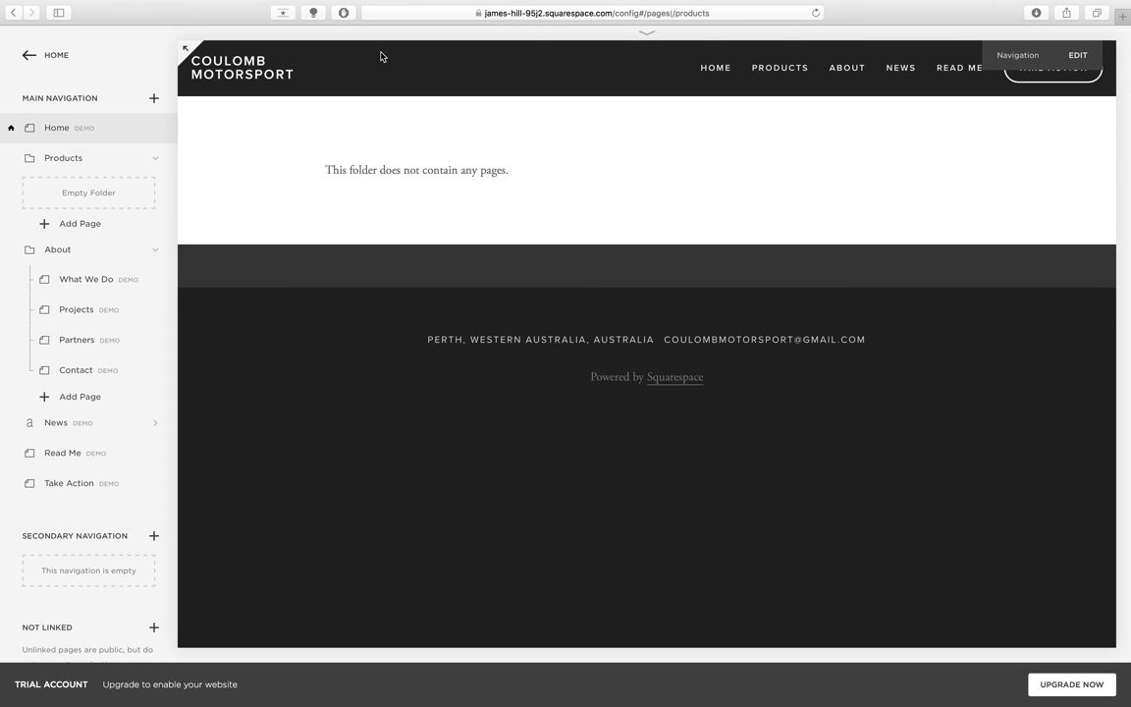
left_click(716, 69)
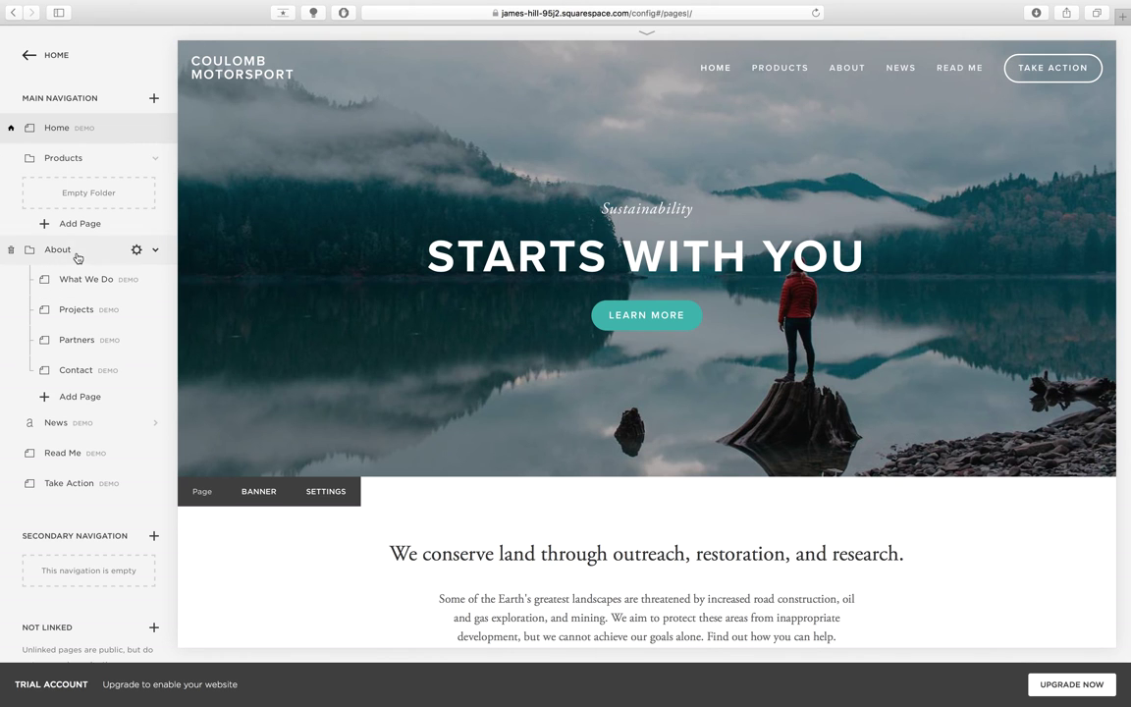
- Drag About and Read Me so the order is Home, About, Products, News, Read Me, Take Action
left_click_drag(57, 249, 100, 383)
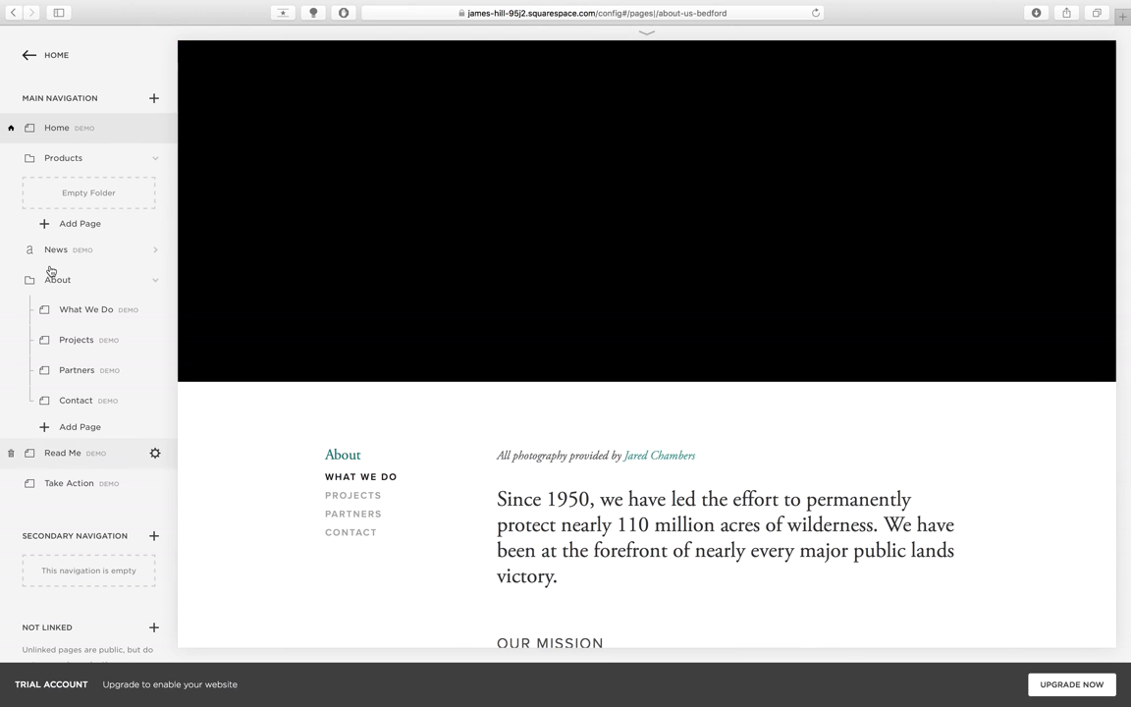
left_click_drag(51, 271, 54, 291)
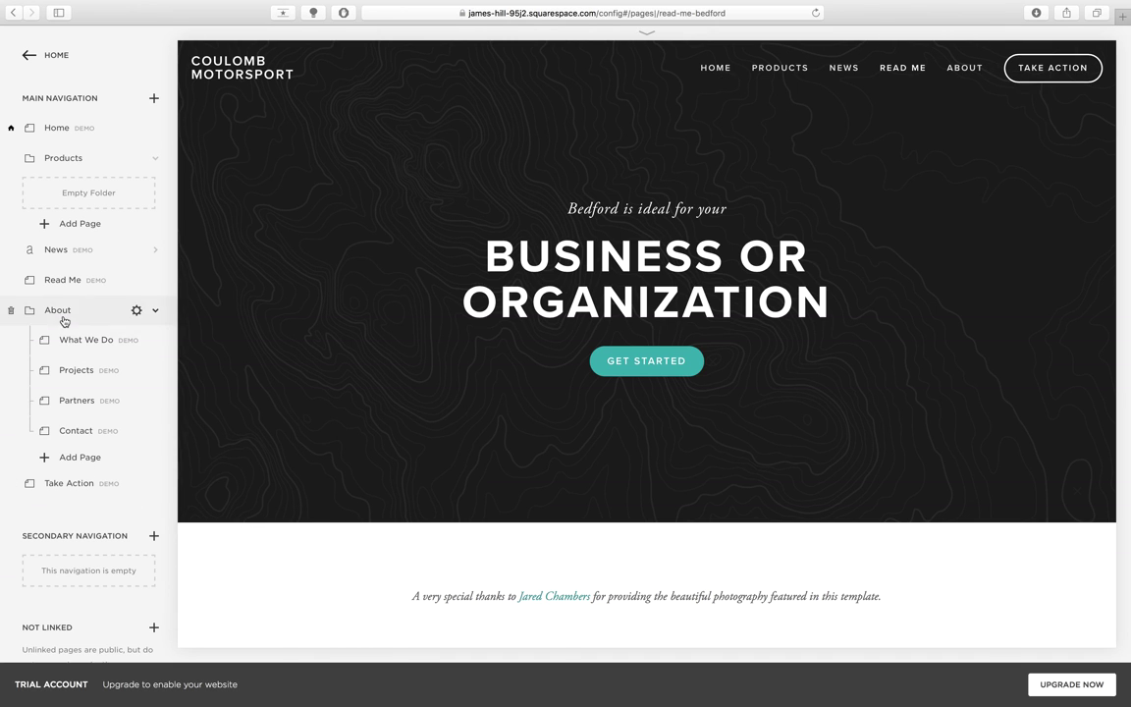
left_click_drag(66, 314, 59, 159)
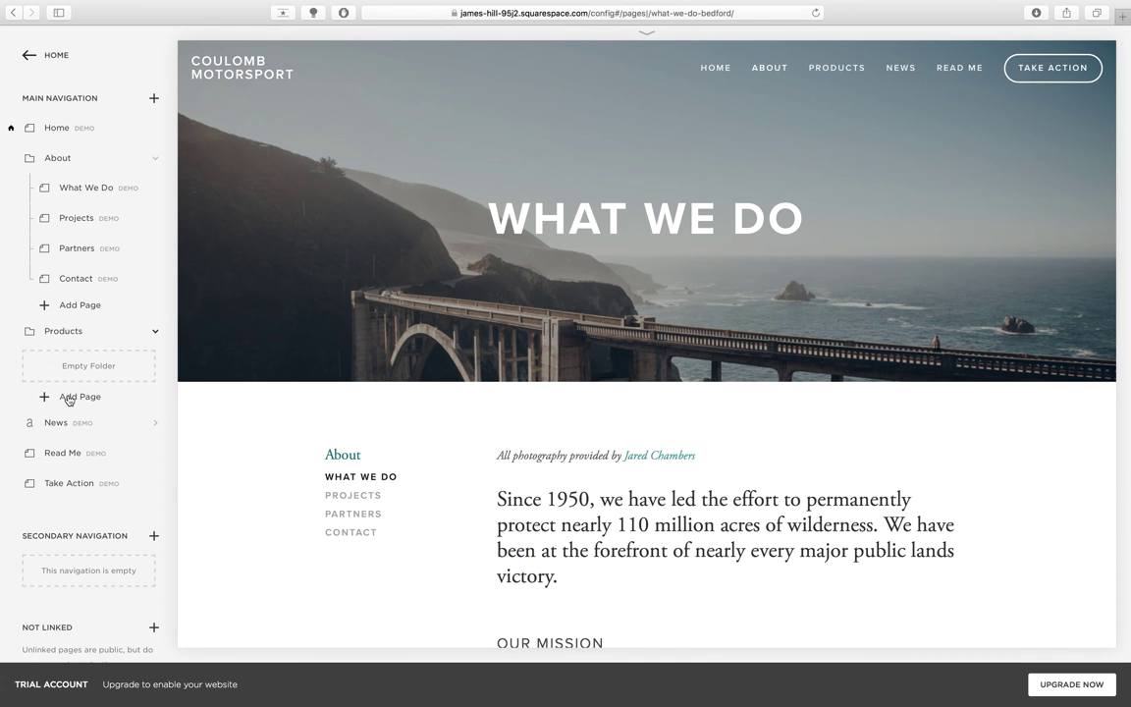
left_click(71, 397)
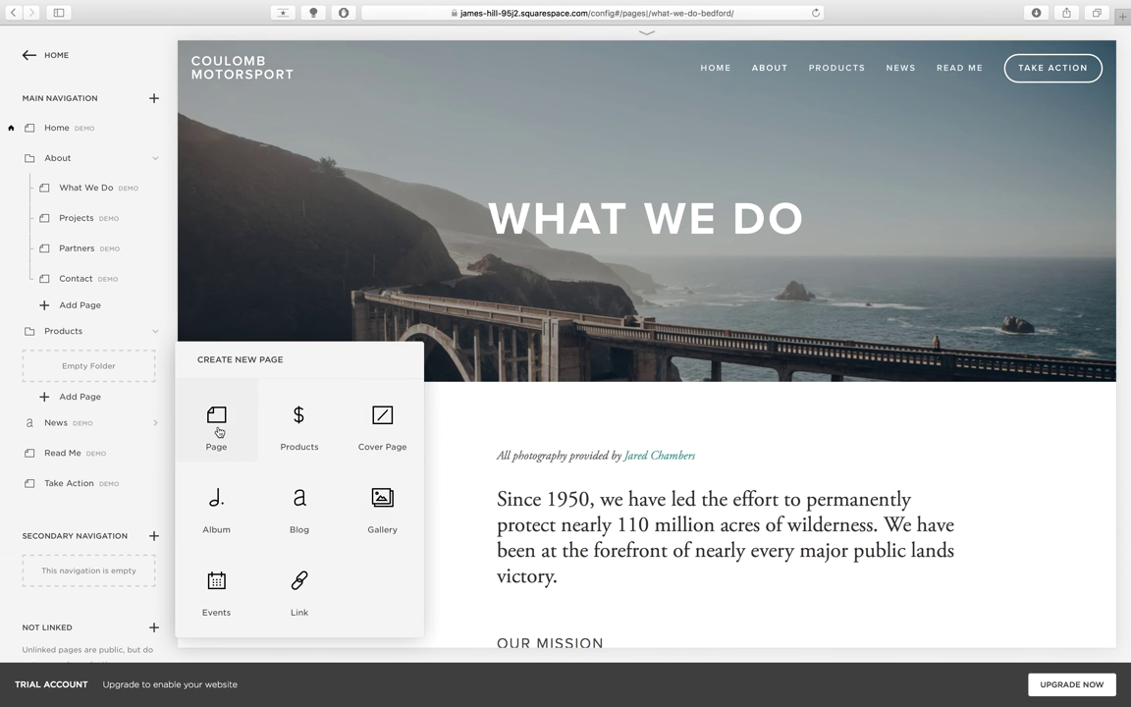
- Add a blank page named 'Quark' inside the Products folder
left_click(217, 432)
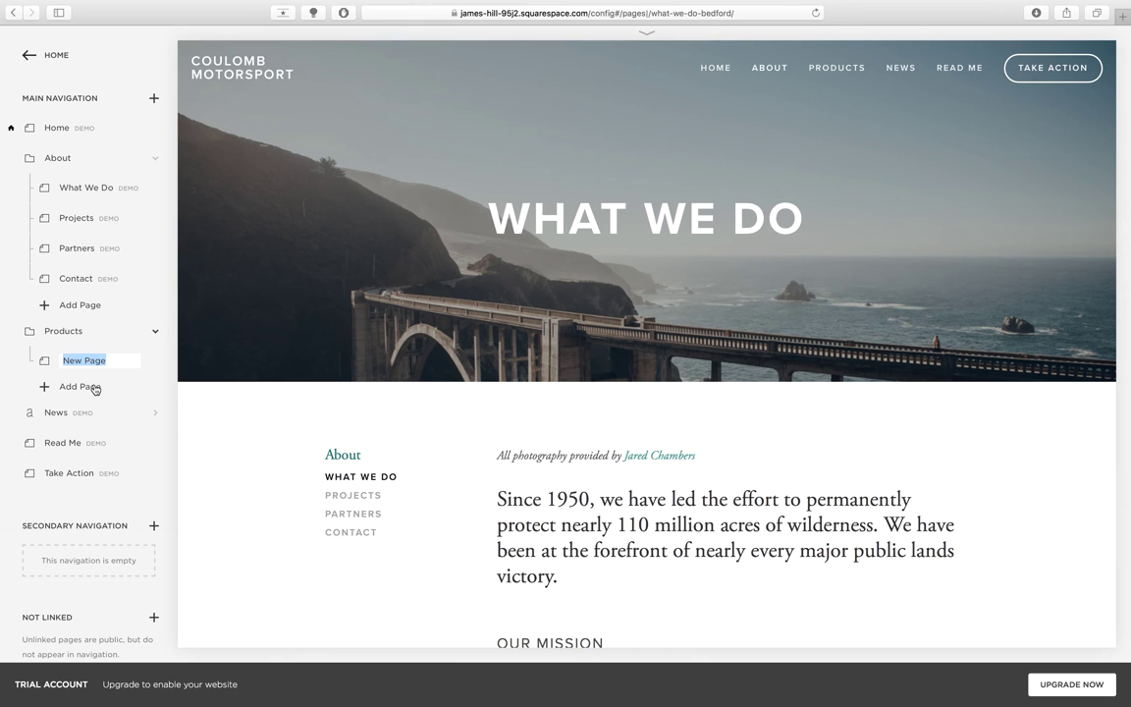
type("Quark")
key("Return")
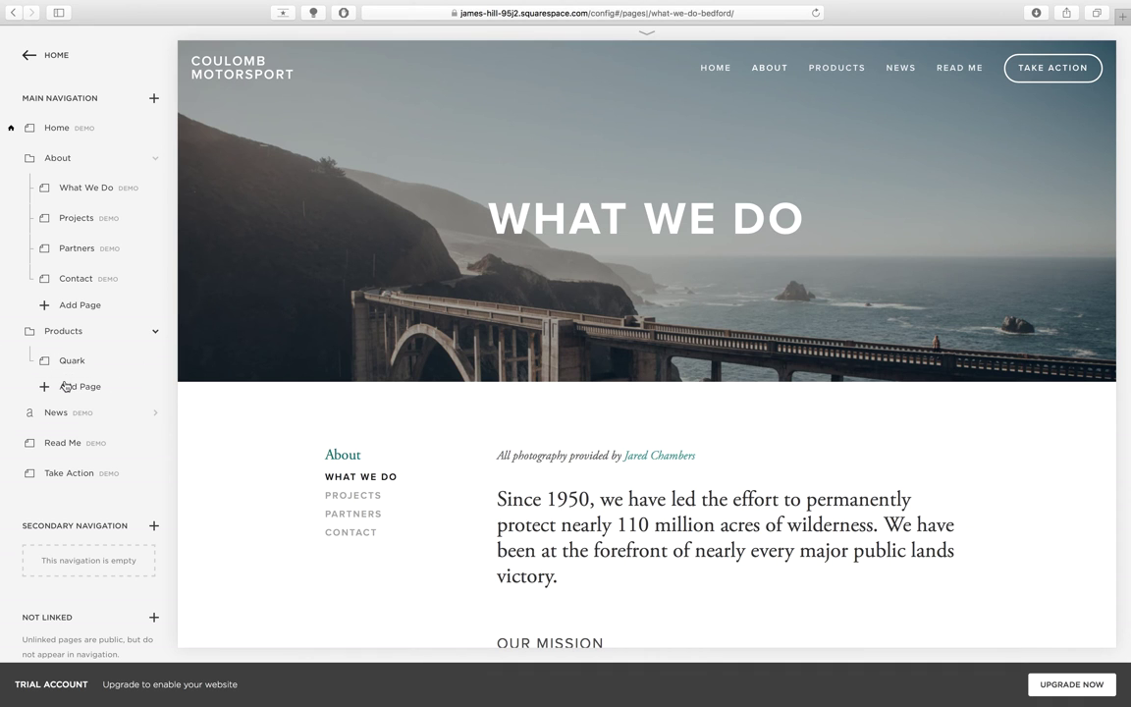
- Add a second Products page named 'EGP2015', then move Products into Secondary Navigation
left_click(70, 386)
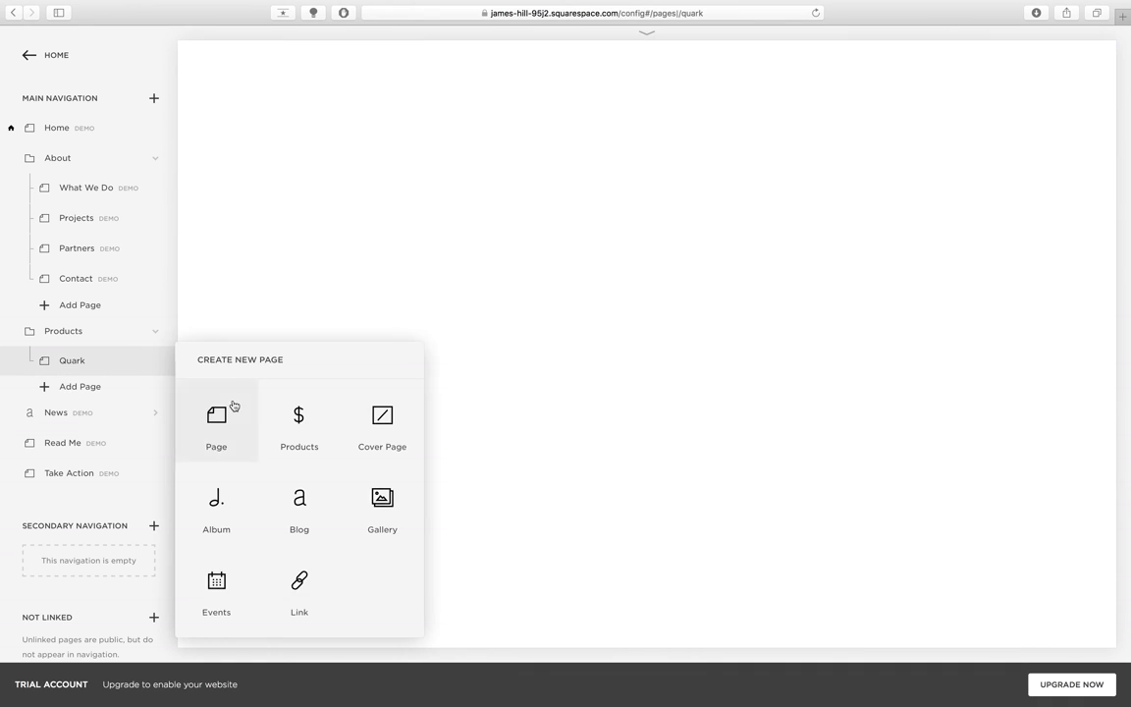
left_click(228, 403)
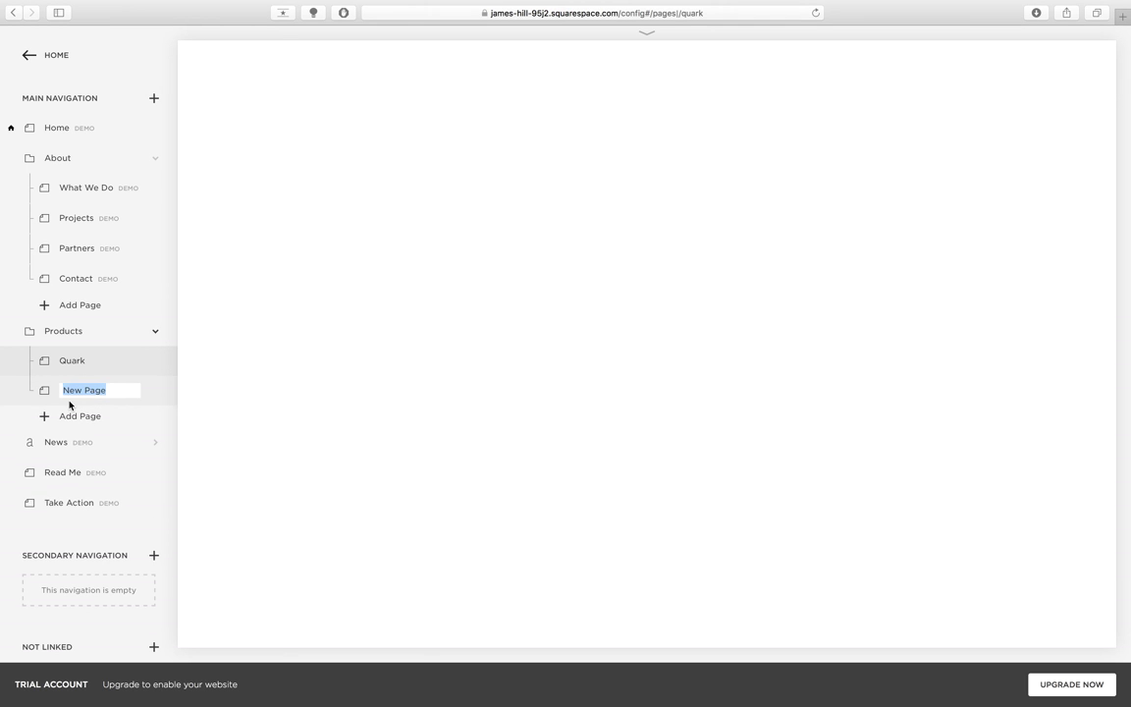
type("CM")
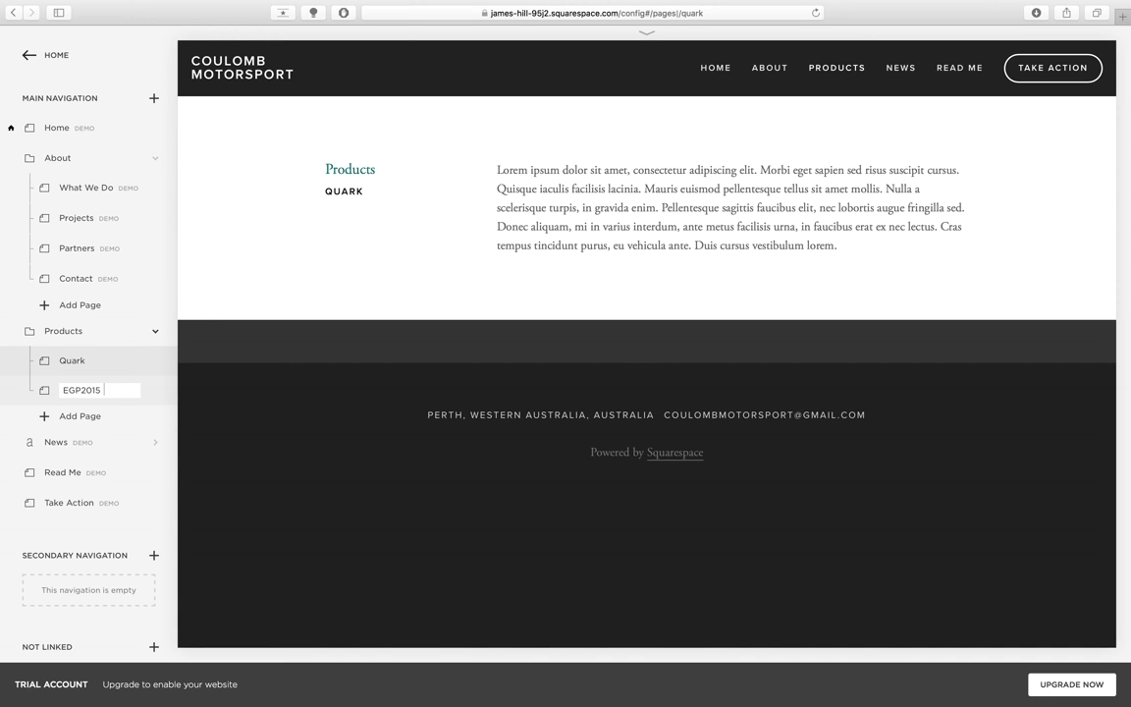
key("Return")
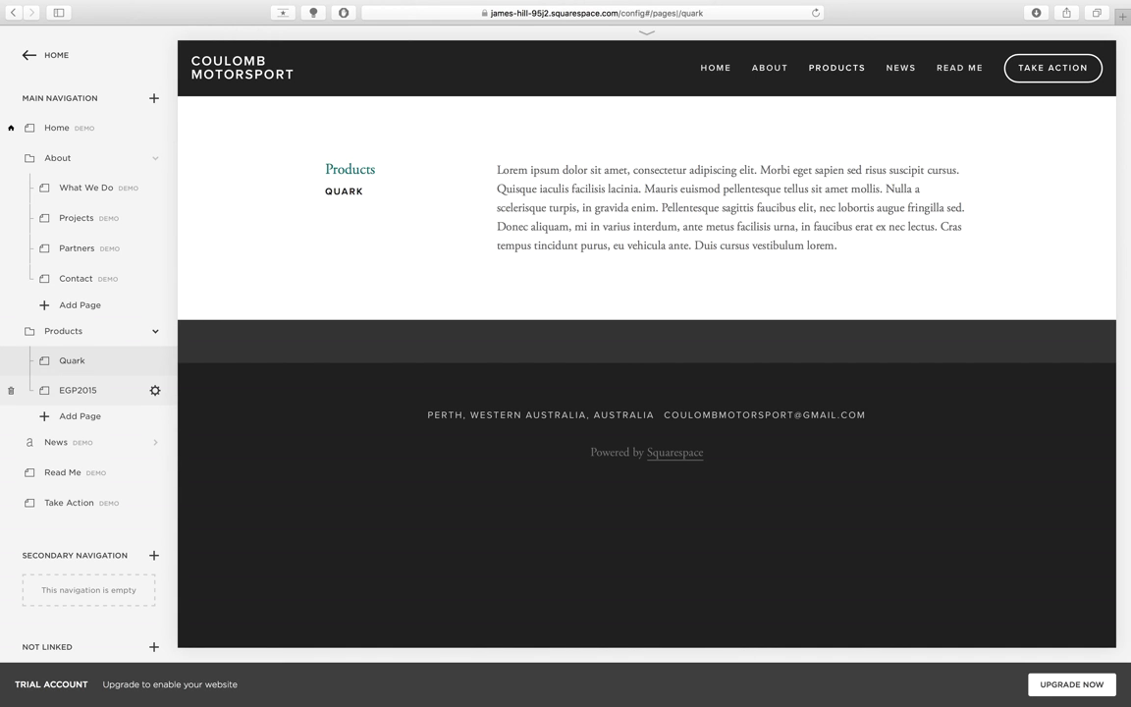
mouse_move(821, 70)
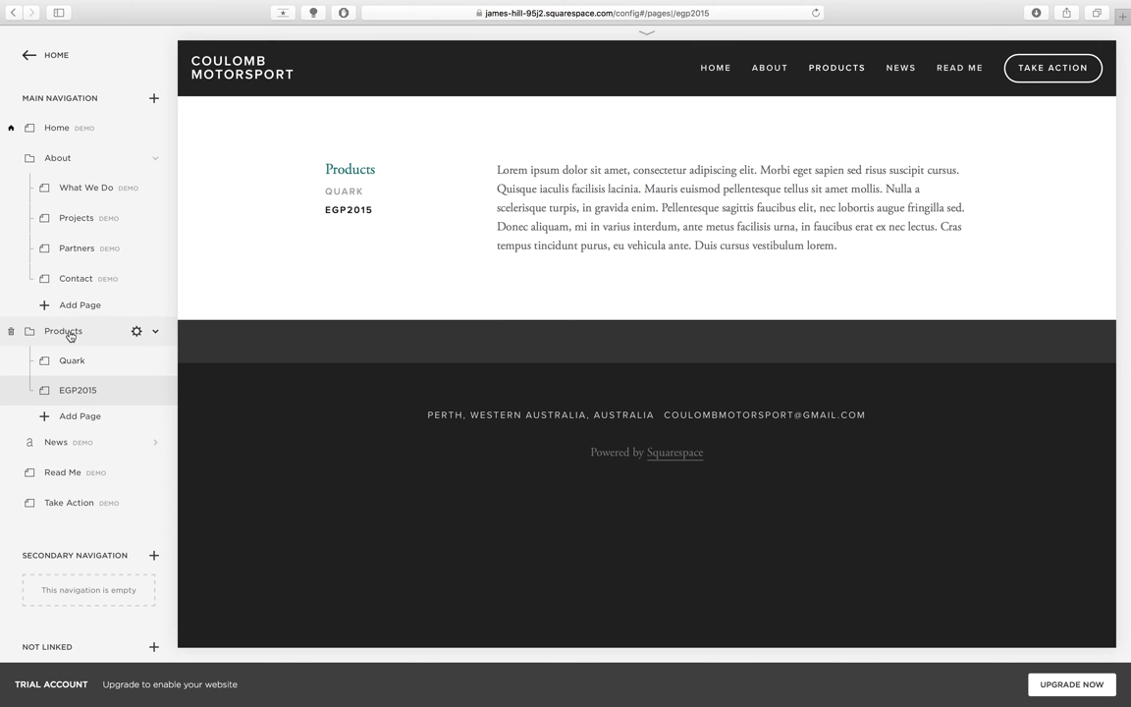
left_click_drag(68, 336, 80, 474)
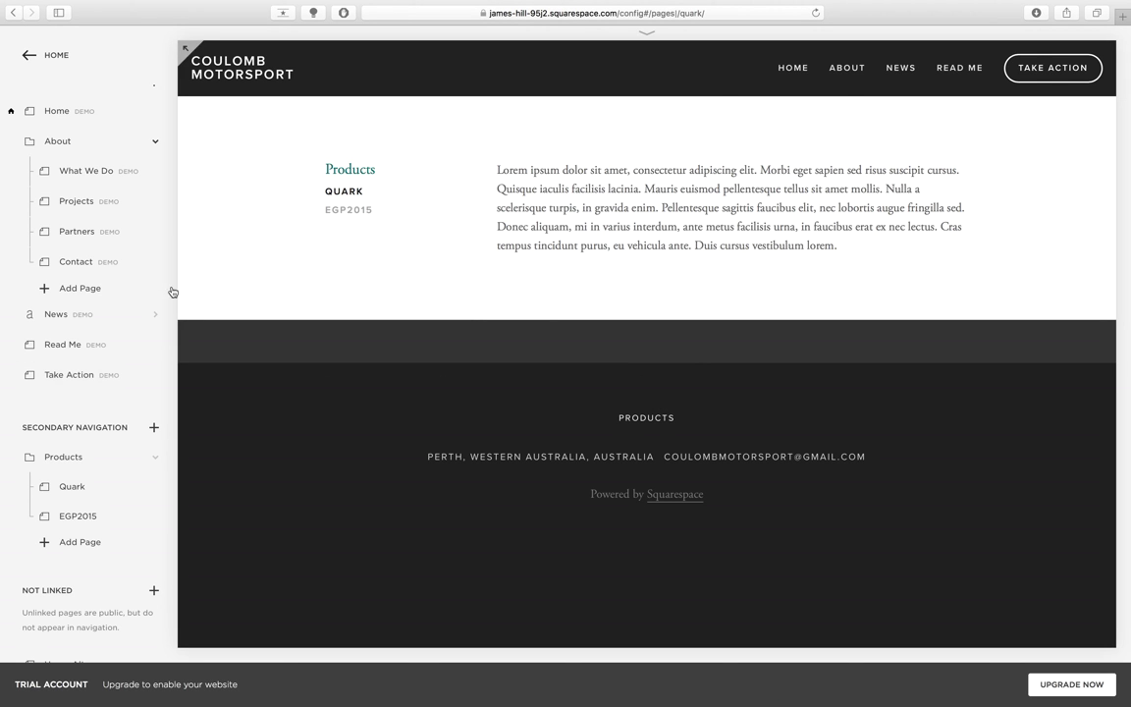
- Rearrange Quark and Products so Quark sits back in Products above EGP2015 in Secondary Navigation
scroll(118, 284, "down", 1)
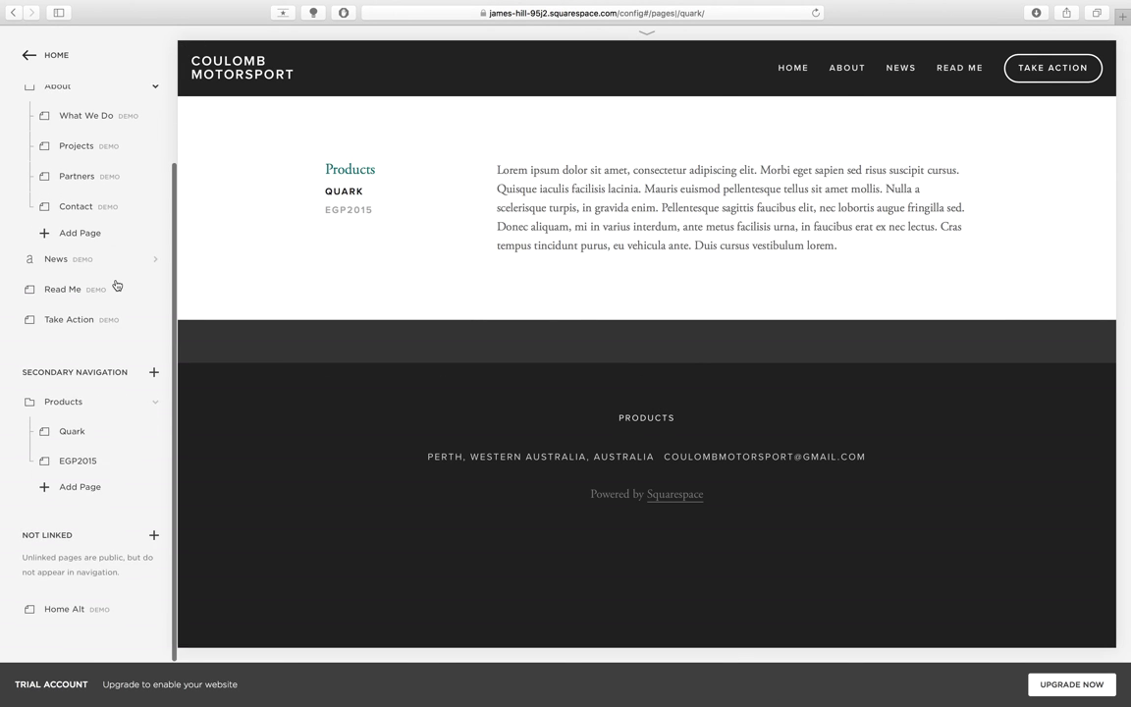
mouse_move(94, 405)
left_click_drag(94, 425, 96, 572)
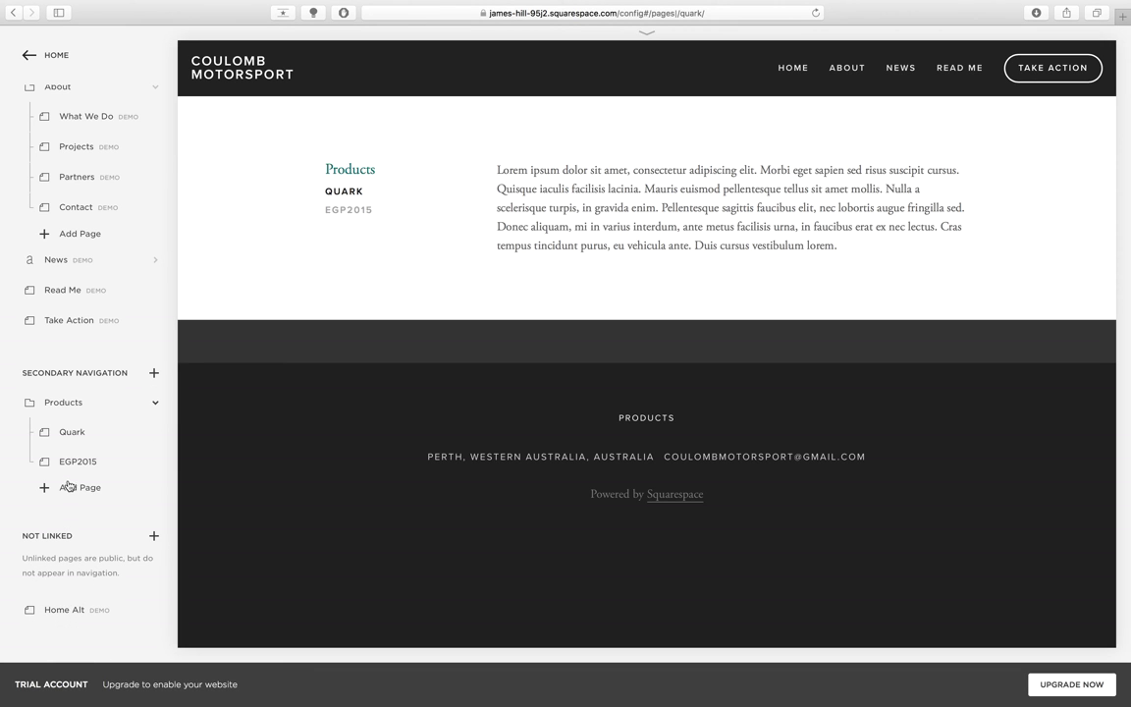
left_click_drag(70, 432, 82, 621)
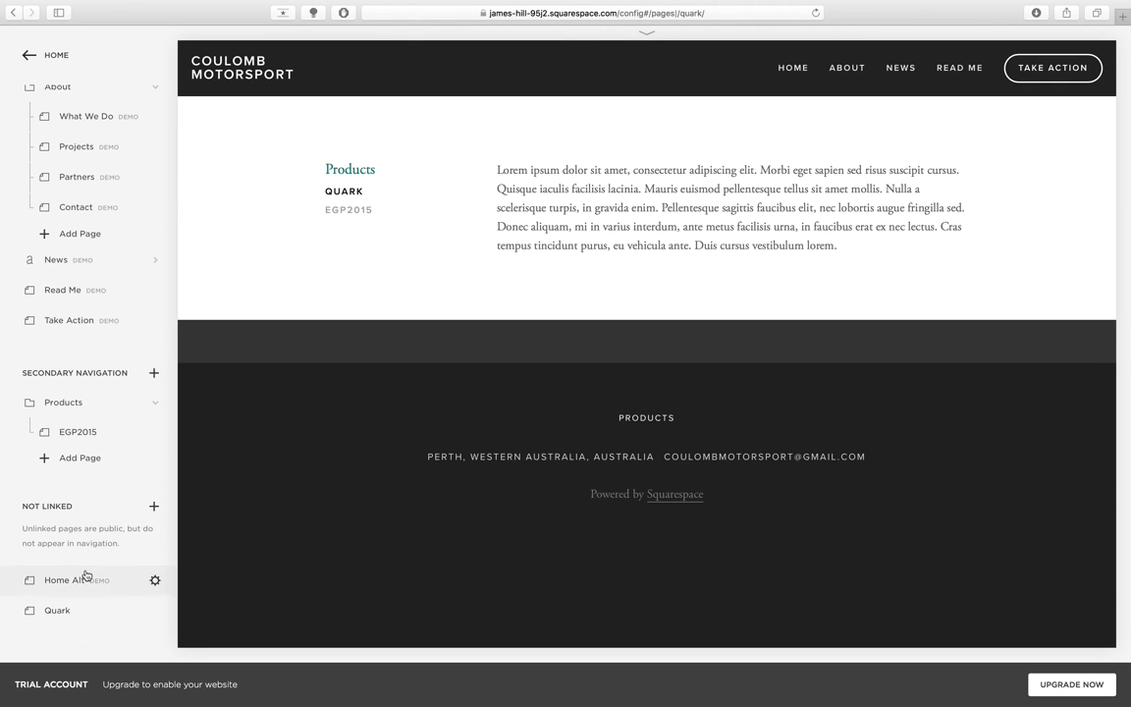
left_click_drag(65, 403, 69, 611)
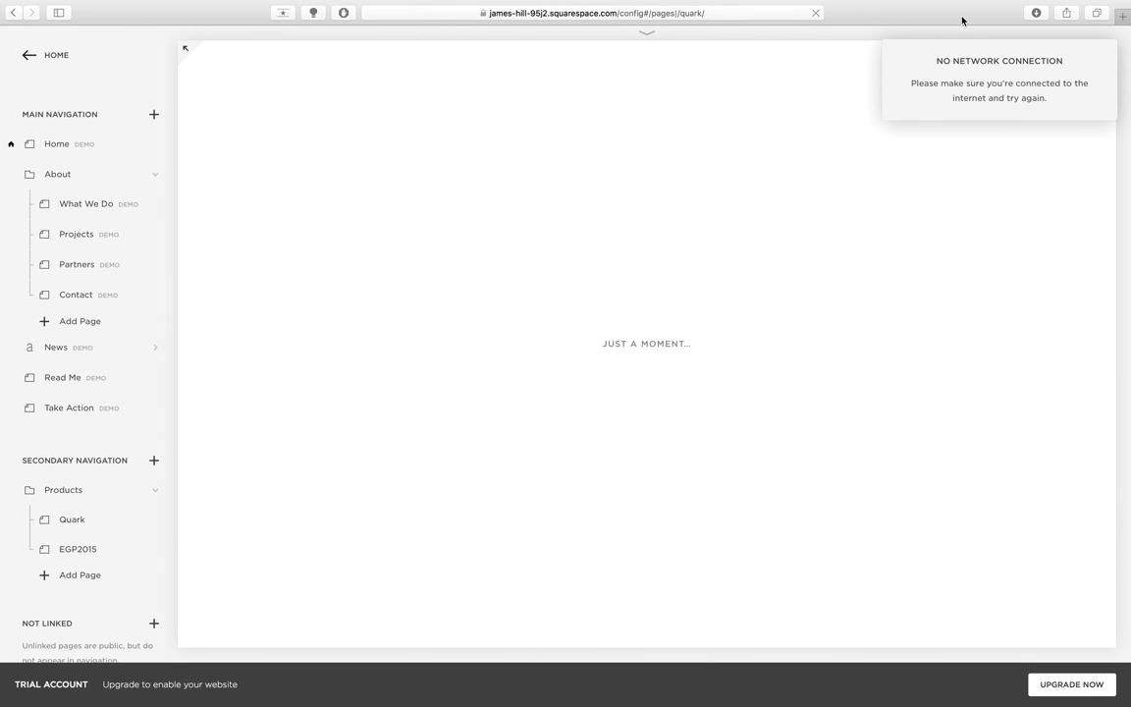
mouse_move(1043, 5)
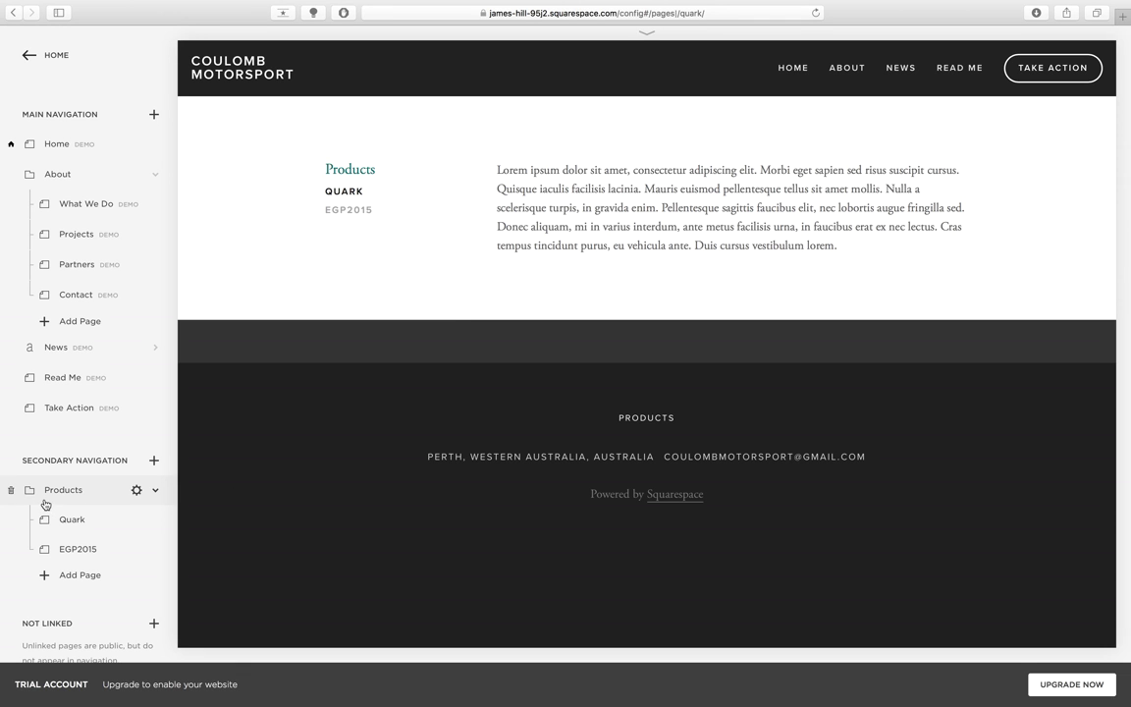
left_click_drag(59, 489, 77, 570)
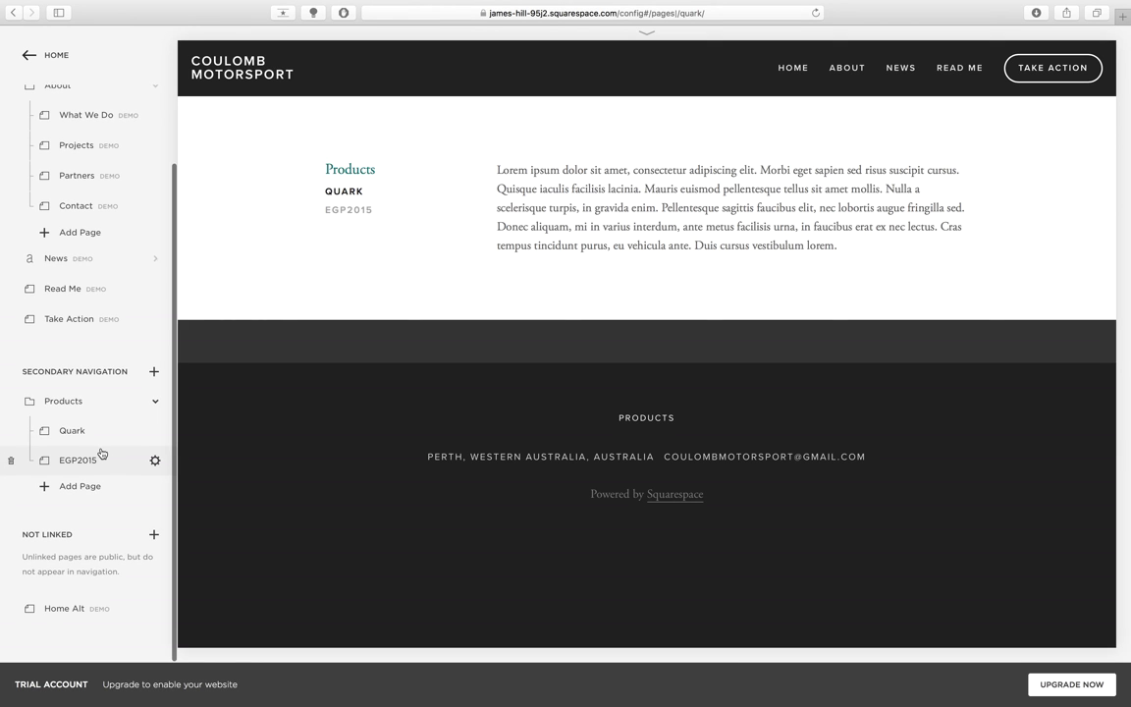
- Move Quark, EGP2015 and the Products folder into Not Linked, leaving Secondary Navigation empty
left_click_drag(95, 438, 94, 517)
left_click_drag(56, 463, 51, 639)
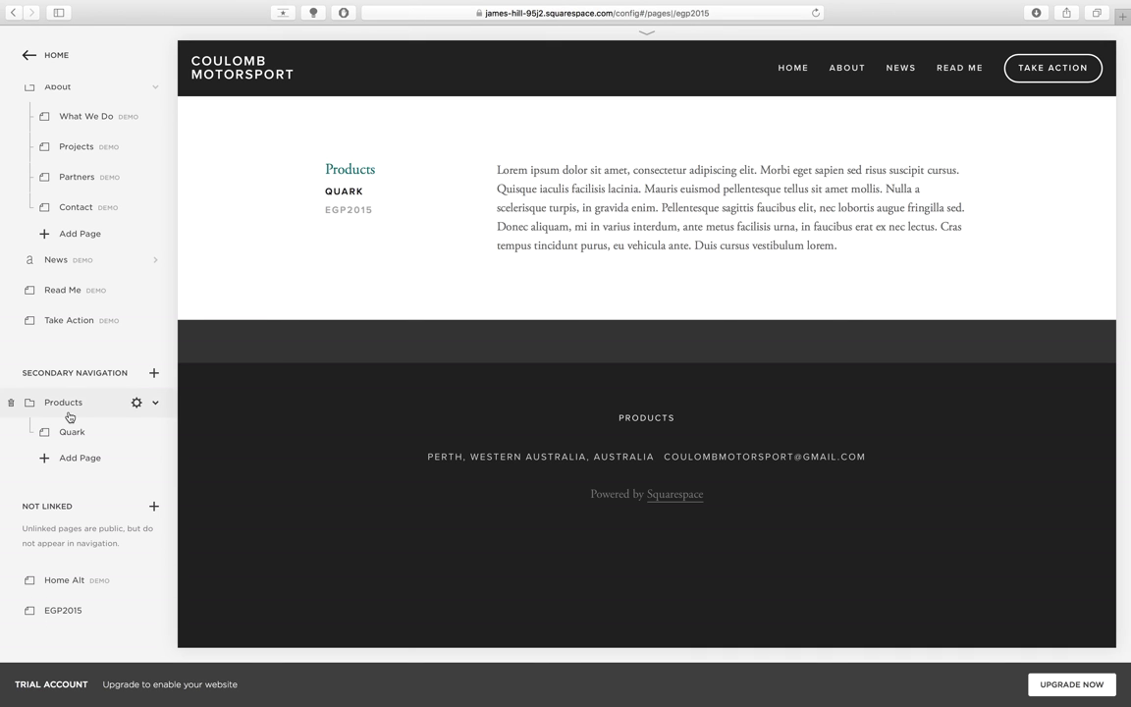
left_click_drag(59, 403, 59, 636)
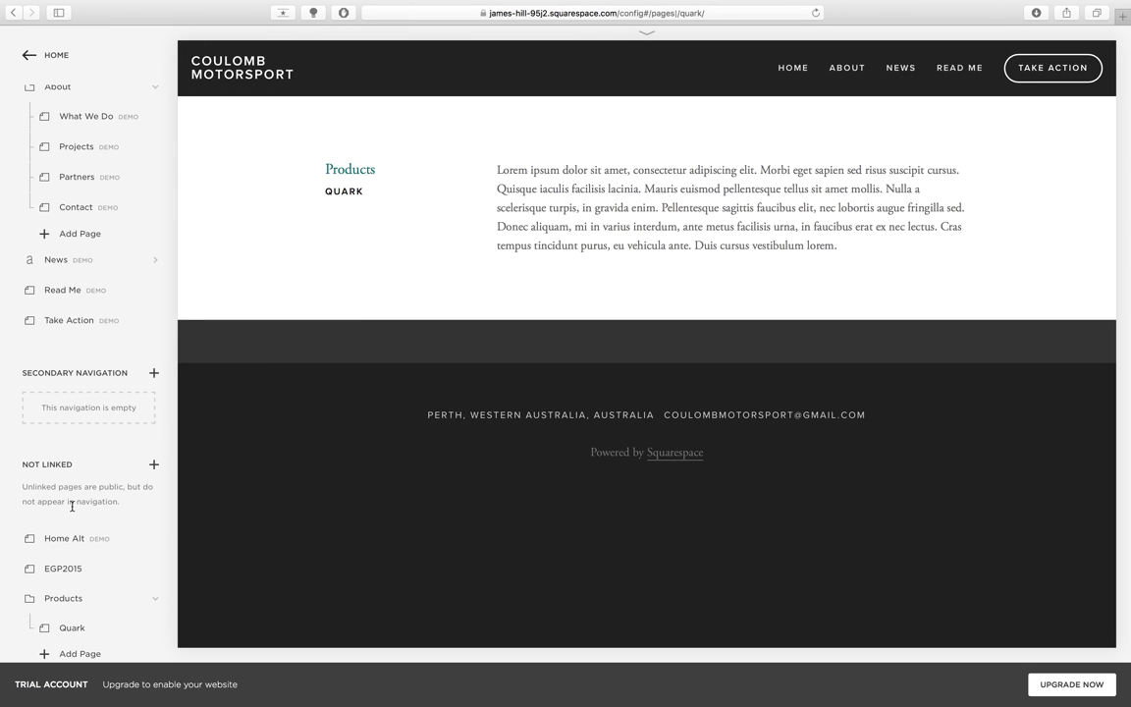
scroll(72, 506, "up", 3)
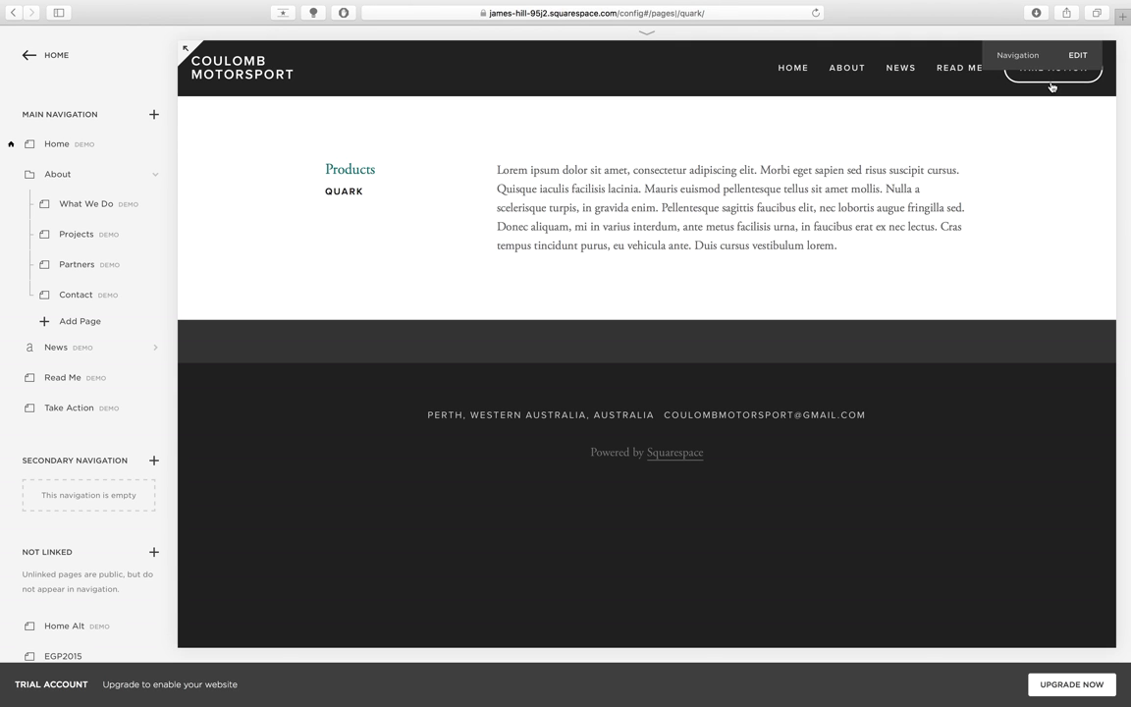
- Convert the Take Action demo page into a real editable page and rename it 'Subscribe'
left_click(89, 413)
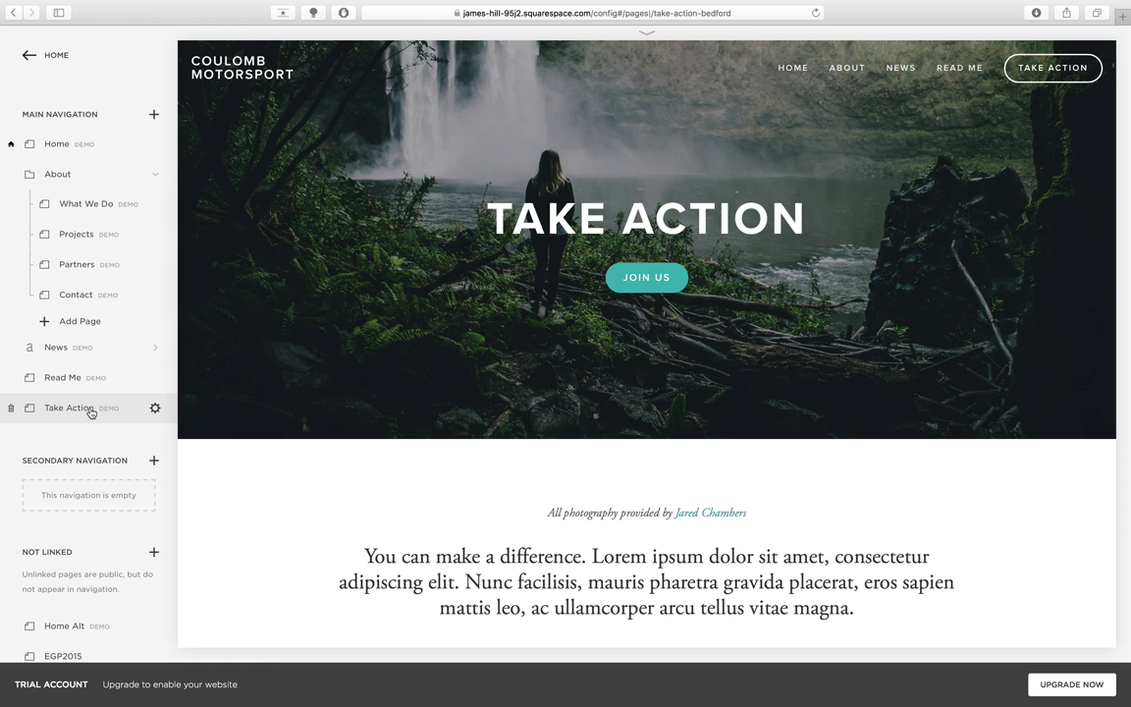
left_click_drag(96, 409, 106, 423)
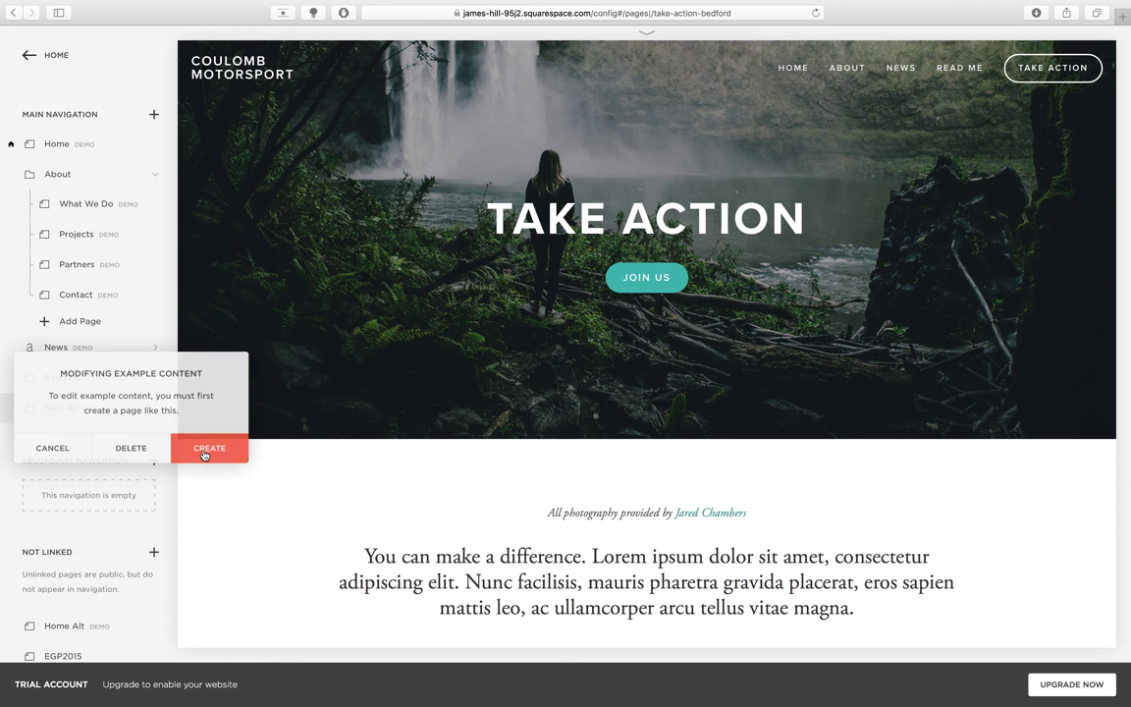
left_click(209, 448)
double_click(92, 408)
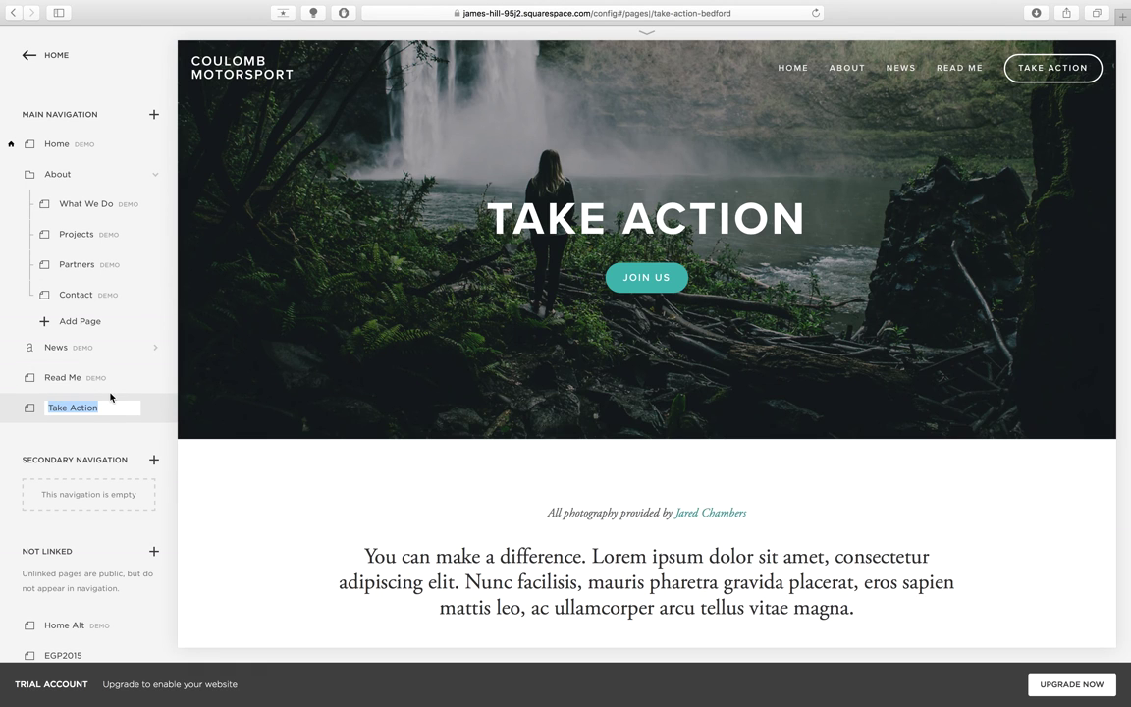
key("BackSpace")
type("Subscribe")
key("Return")
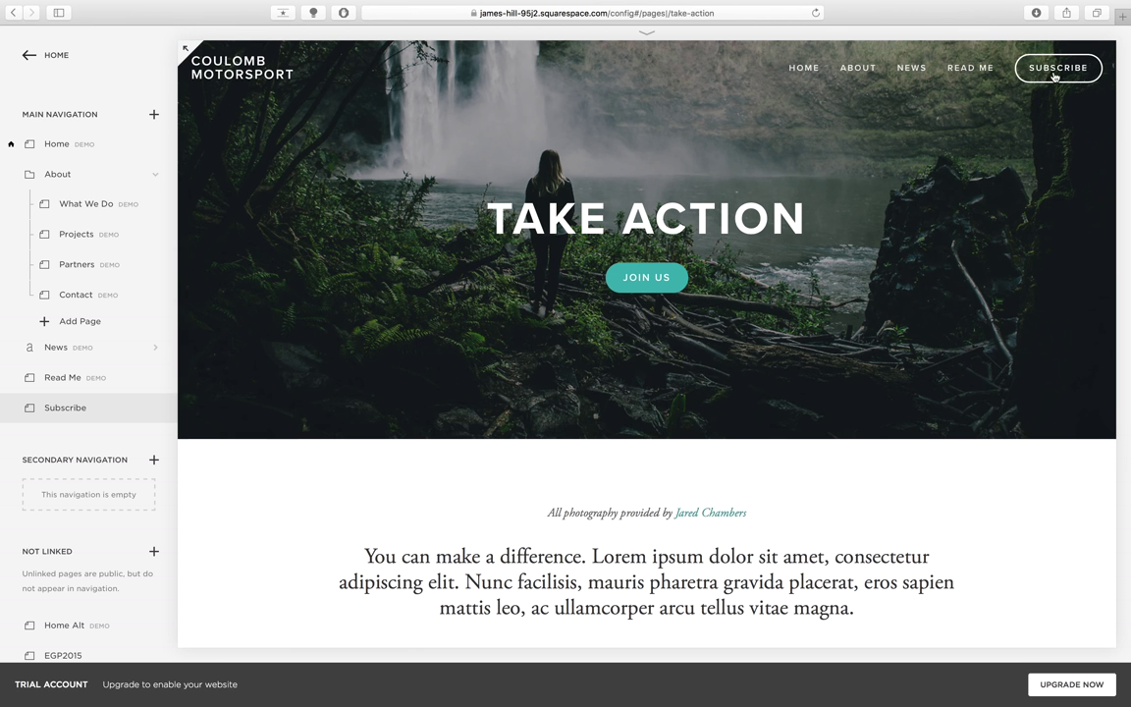
mouse_move(944, 69)
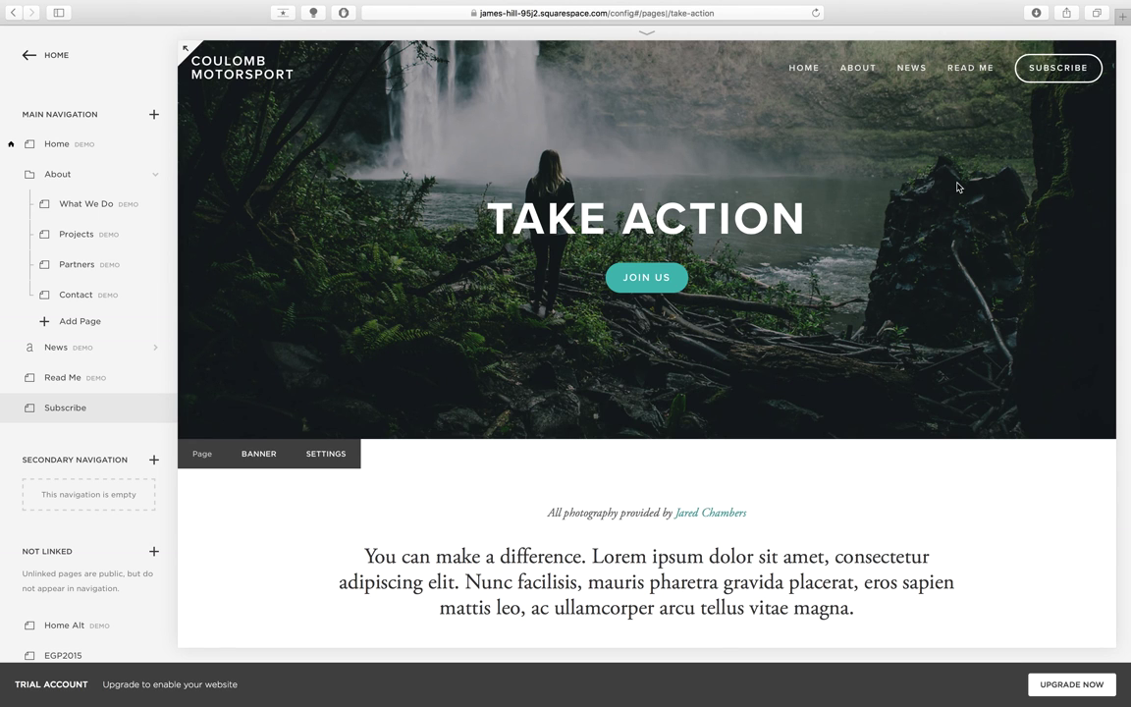
mouse_move(1056, 78)
scroll(619, 417, "down", 5)
- Scroll through the Take Action page and start editing its large intro text
scroll(619, 417, "down", 2)
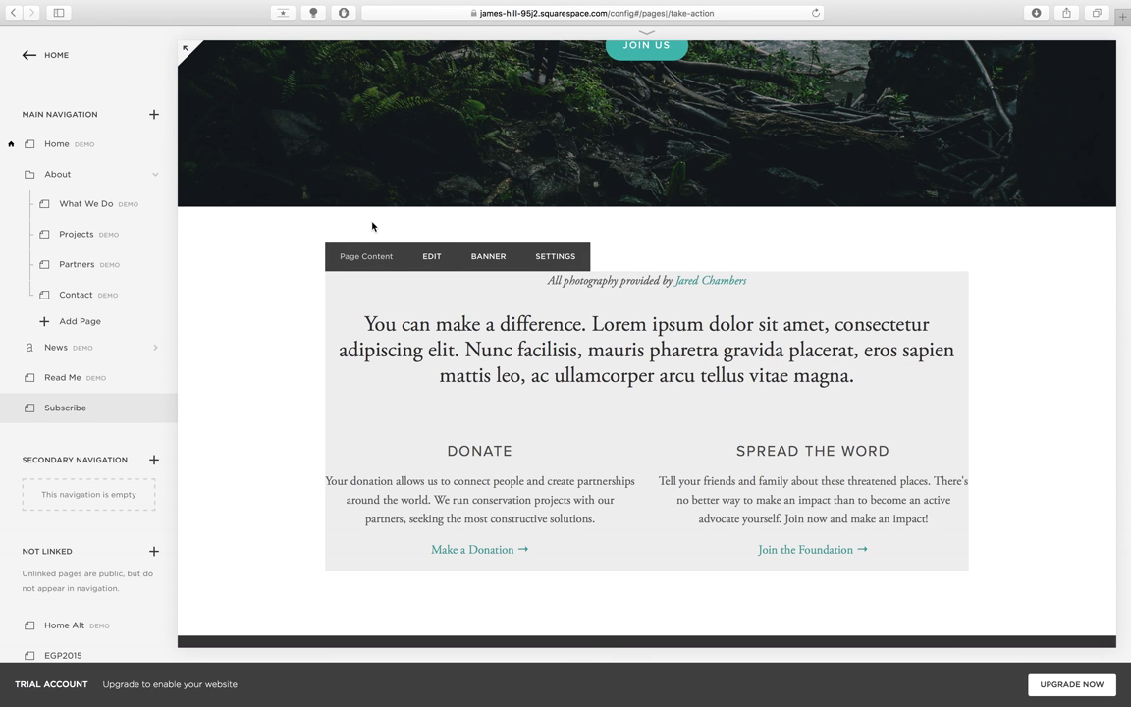
scroll(396, 132, "down", 1)
scroll(396, 132, "up", 5)
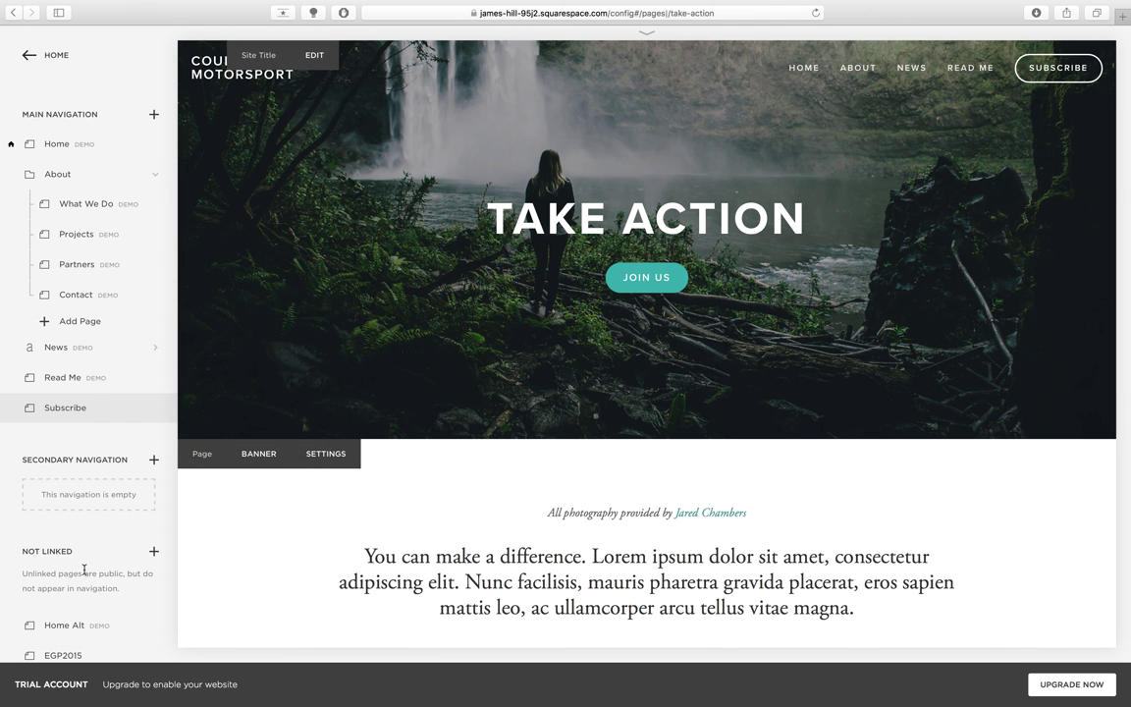
scroll(184, 47, "down", 3)
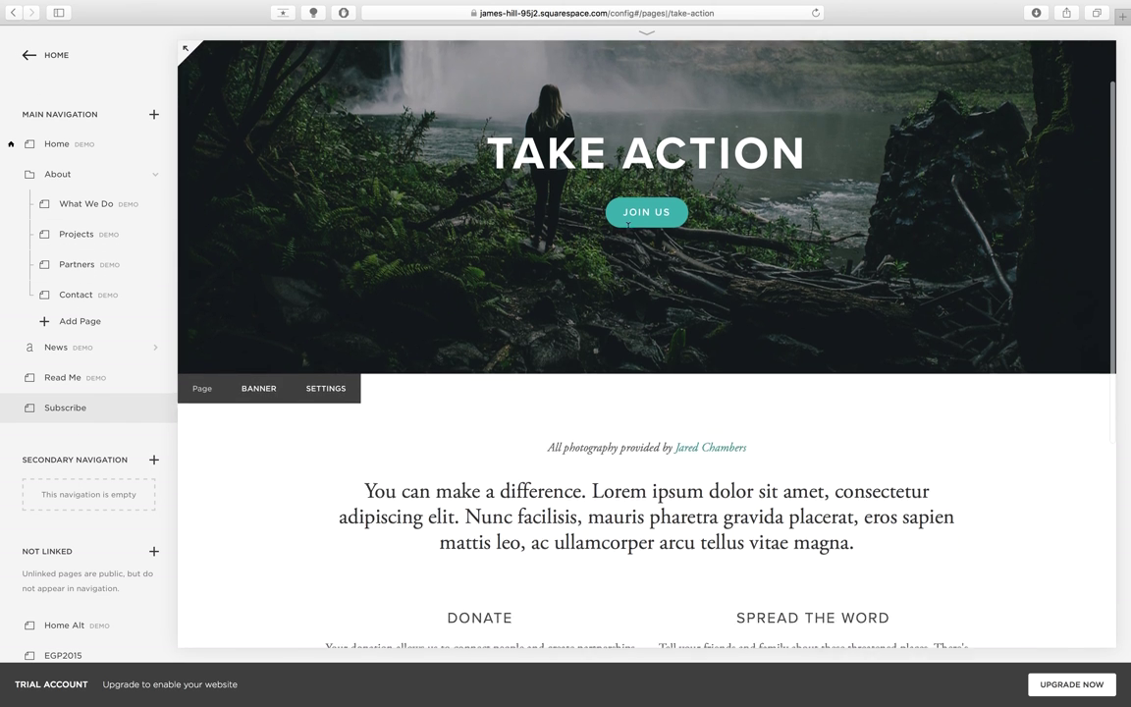
scroll(629, 233, "down", 3)
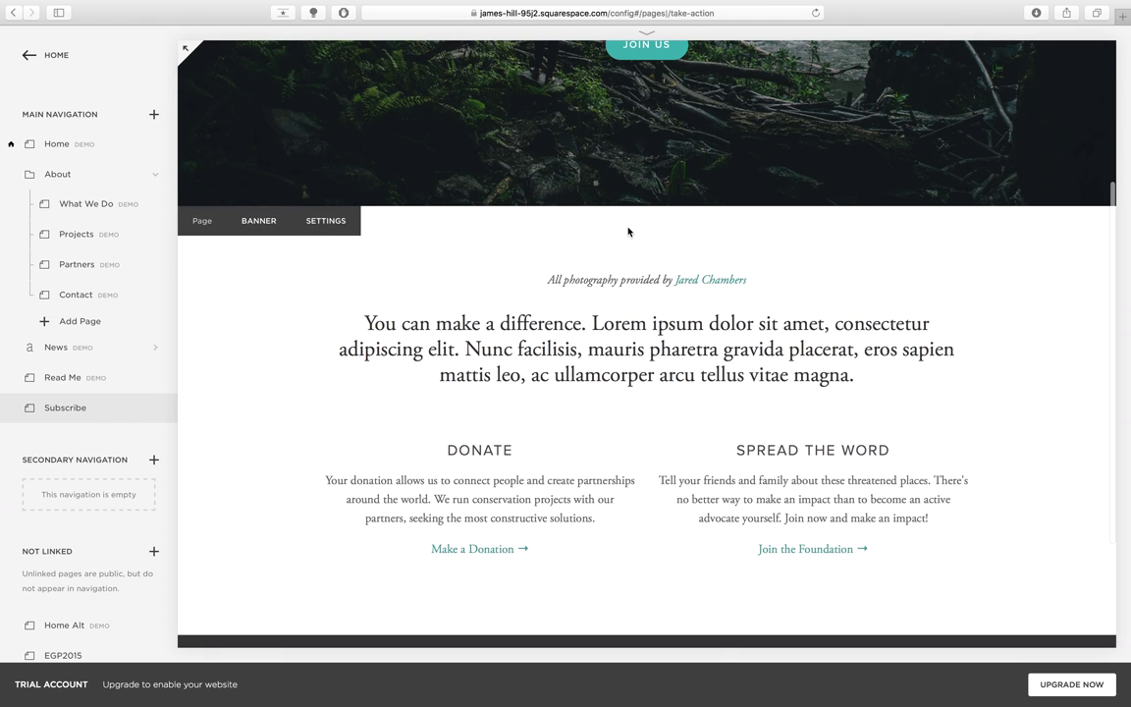
mouse_move(446, 416)
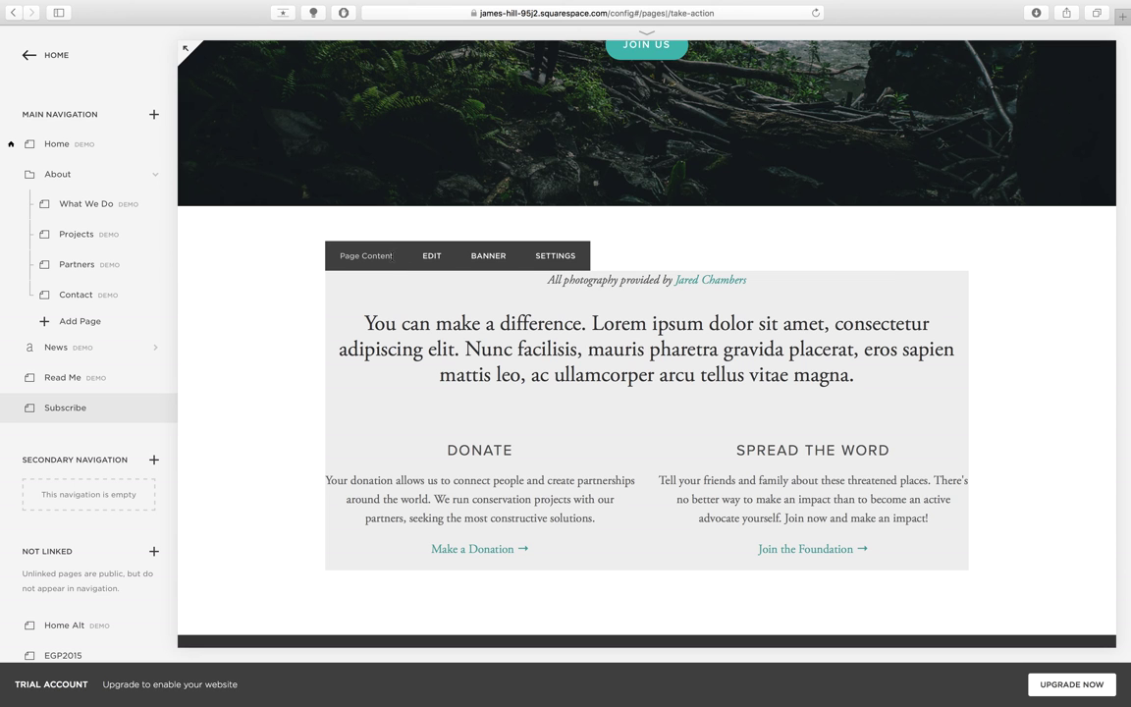
left_click(428, 257)
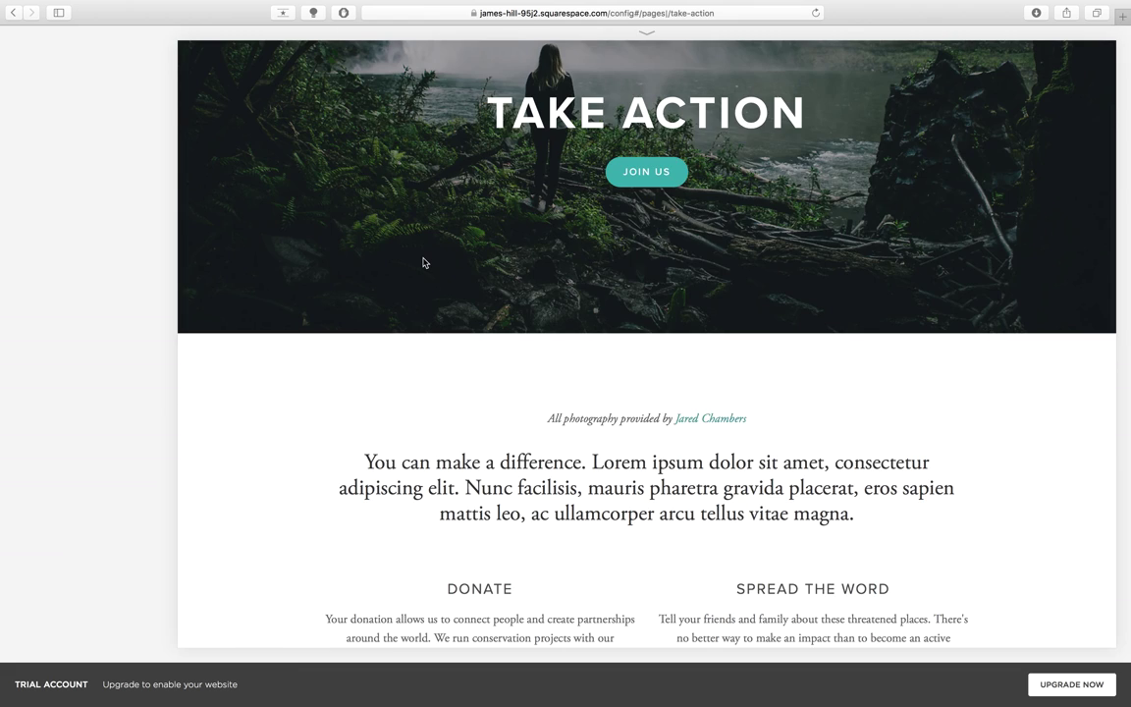
left_click(424, 262)
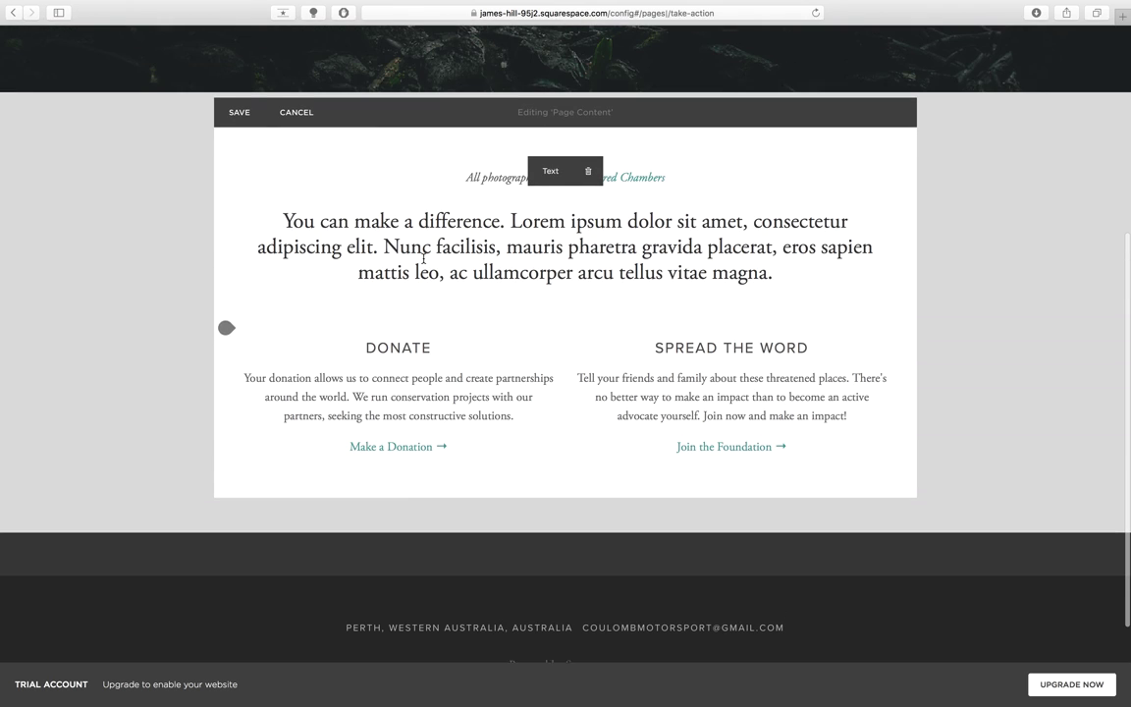
left_click(321, 225)
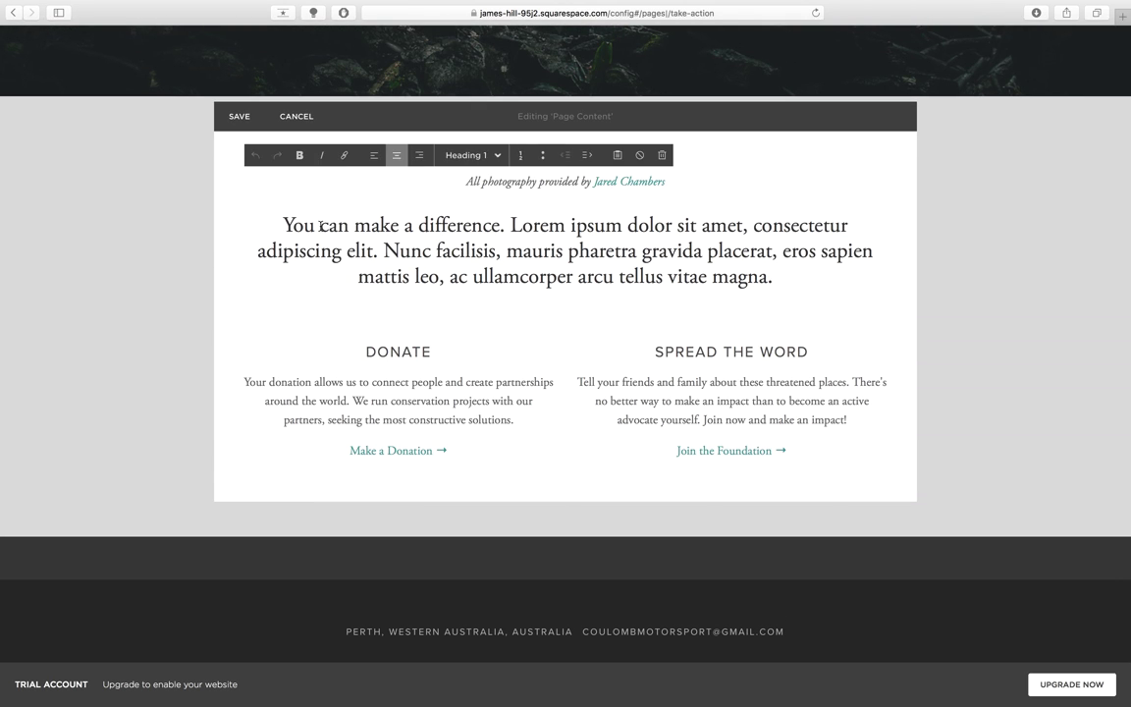
- Rewrite the intro's opening sentence to 'You can make changes to this site live!'
left_click_drag(346, 230, 283, 226)
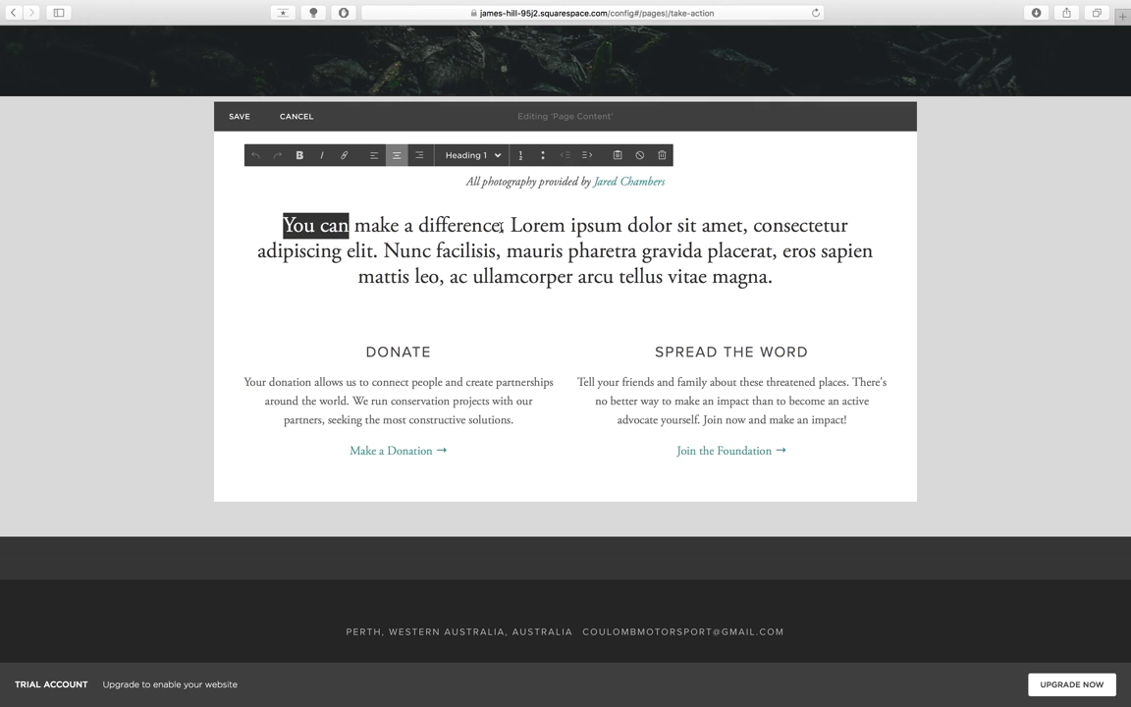
left_click_drag(501, 227, 420, 225)
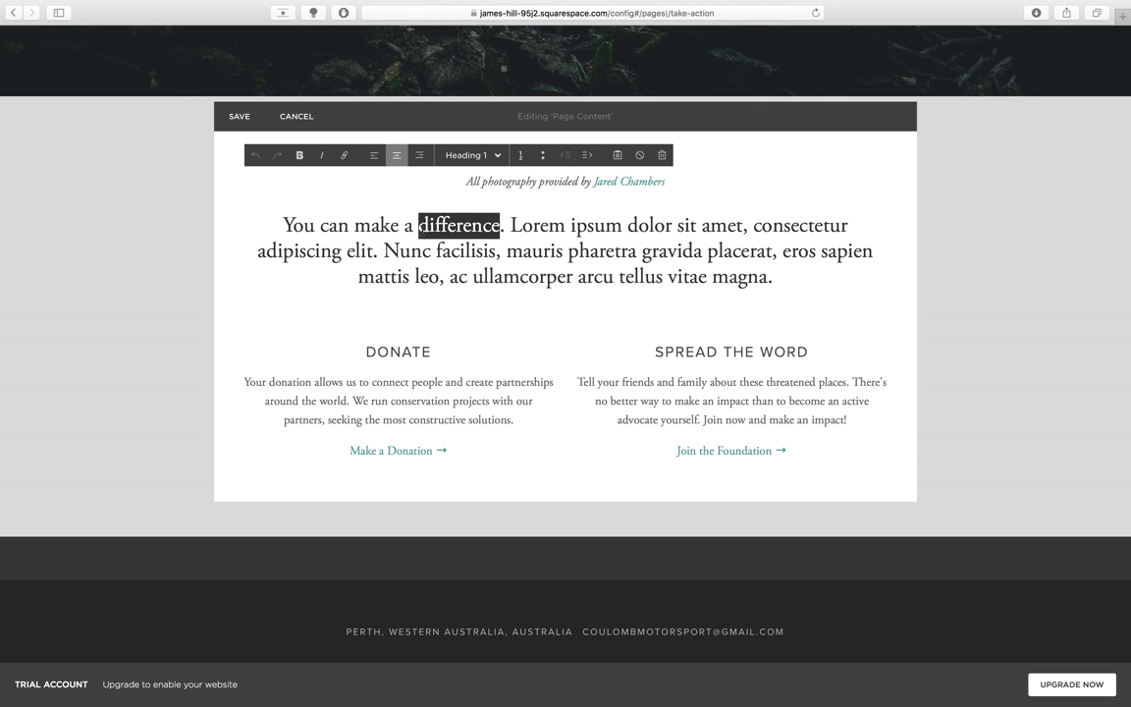
type("changes")
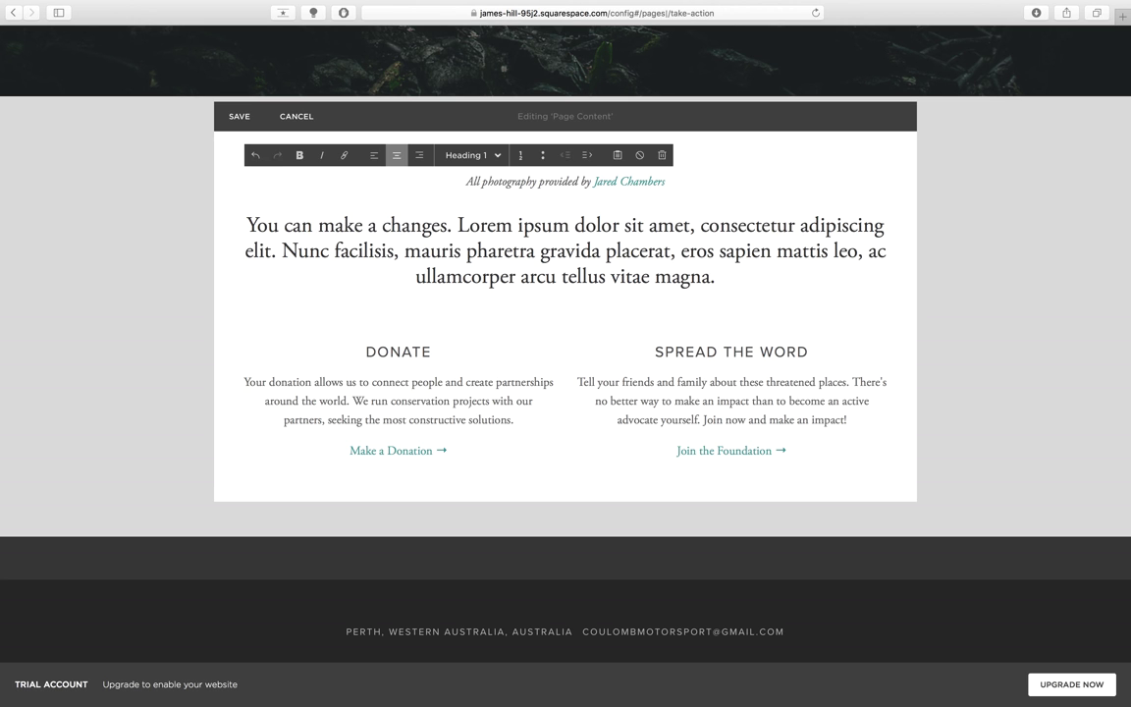
key("BackSpace")
key("BackSpace")
key("BackSpace")
key("BackSpace")
key("BackSpace")
key("BackSpace")
key("BackSpace")
key("BackSpace")
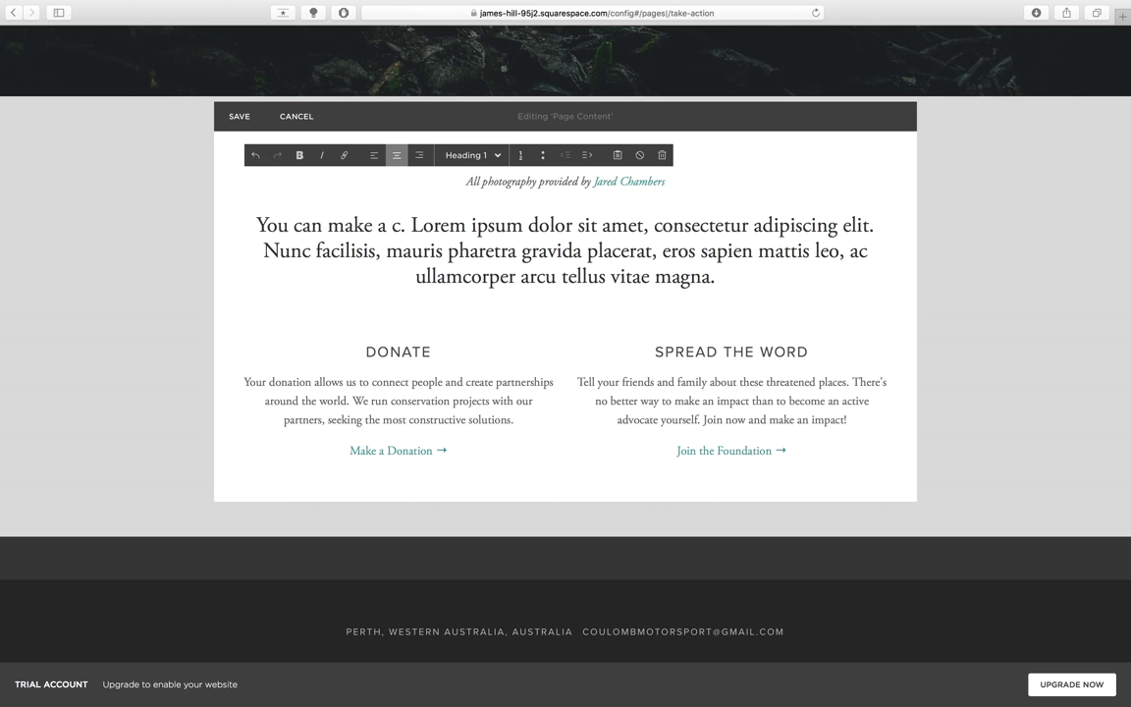
key("BackSpace")
key("BackSpace")
type("change")
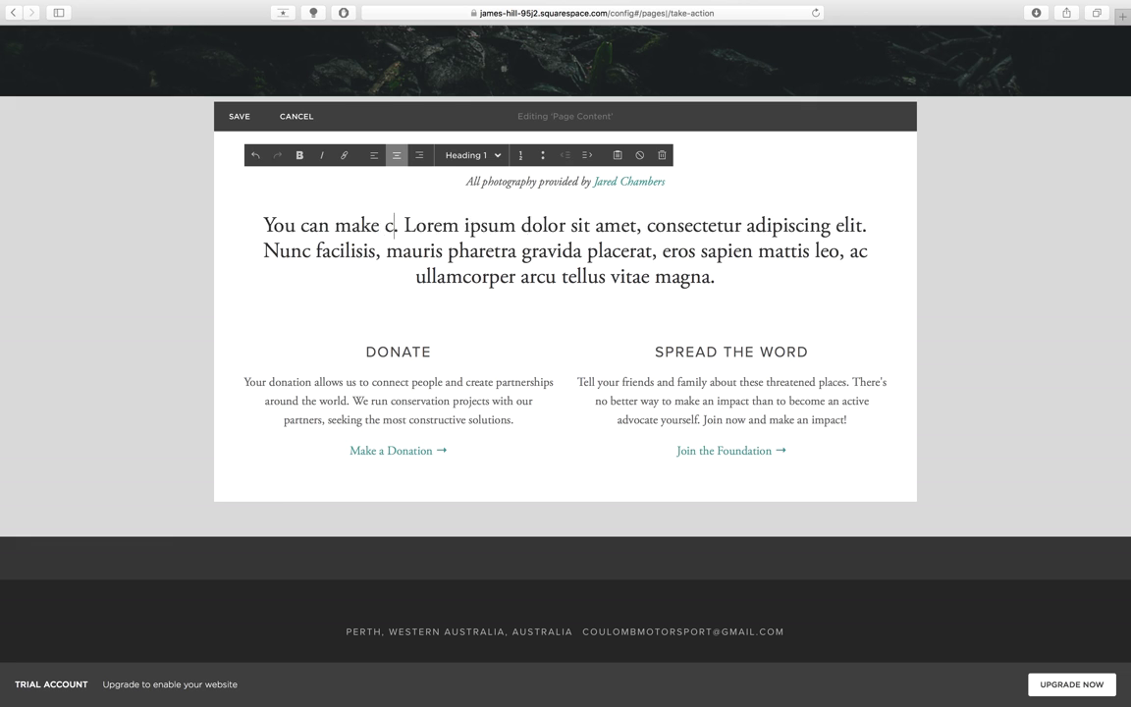
type("s to this ")
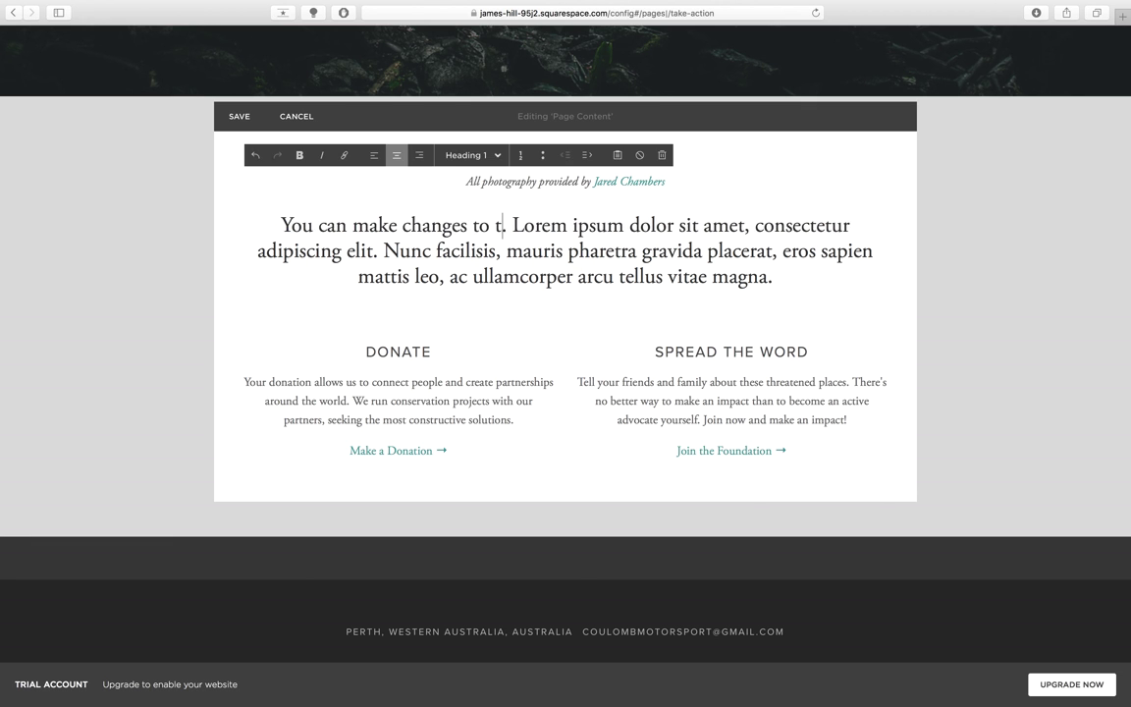
type("site live")
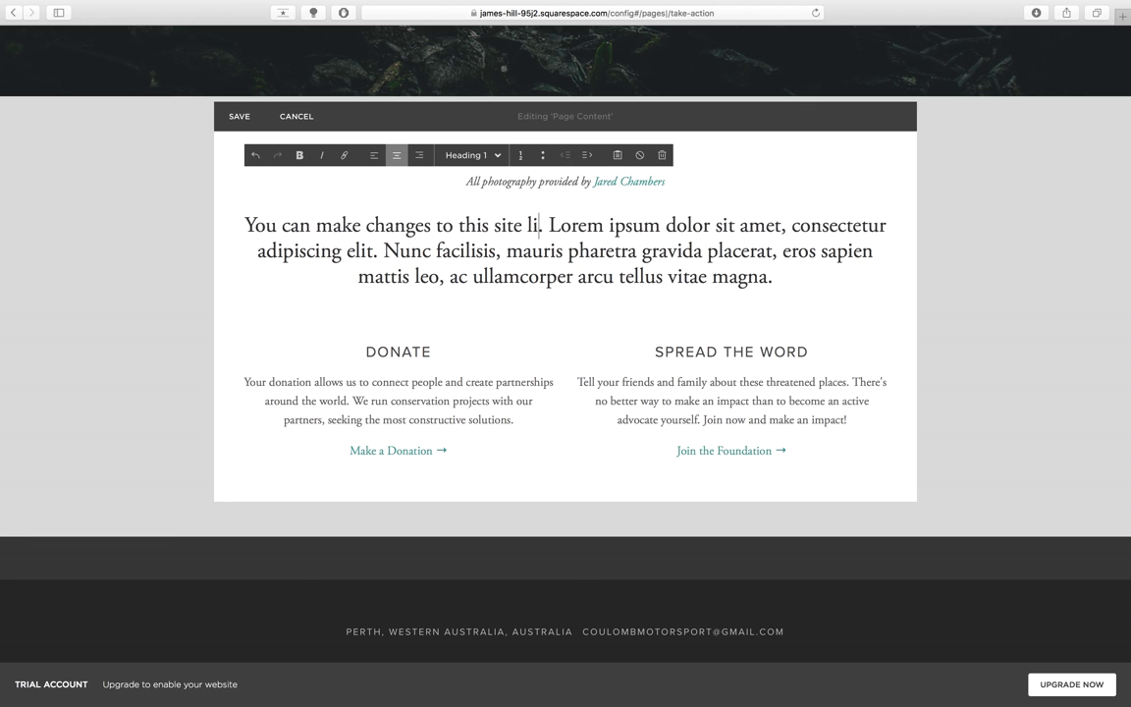
type("!")
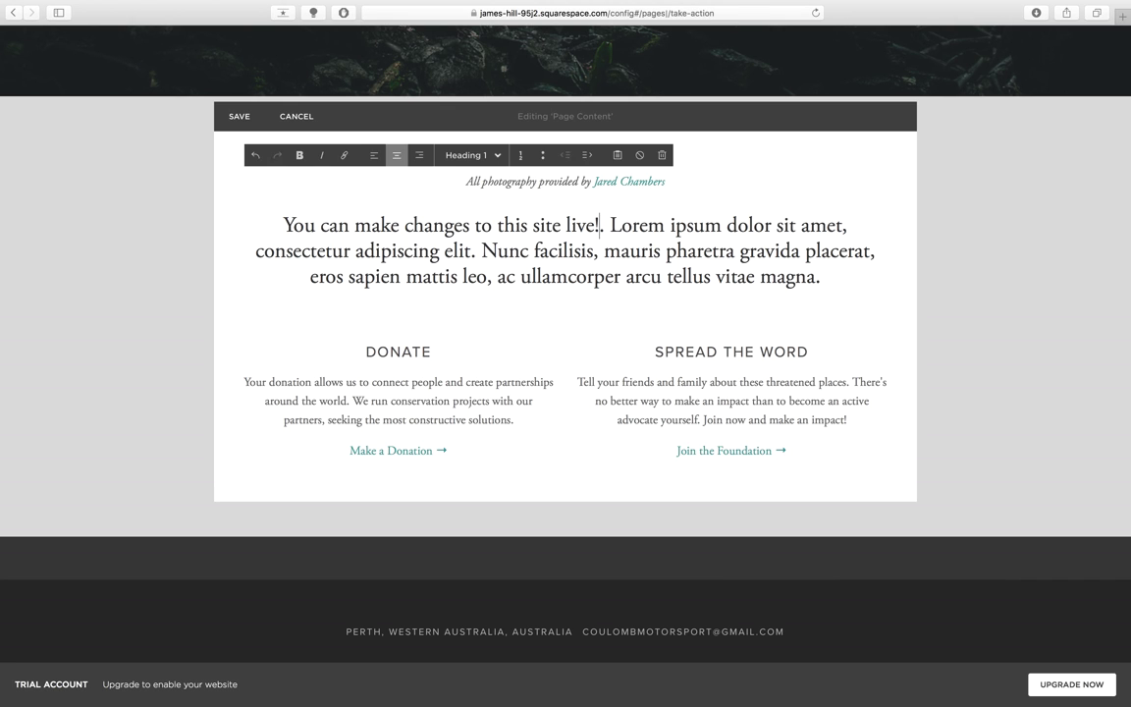
key("BackSpace")
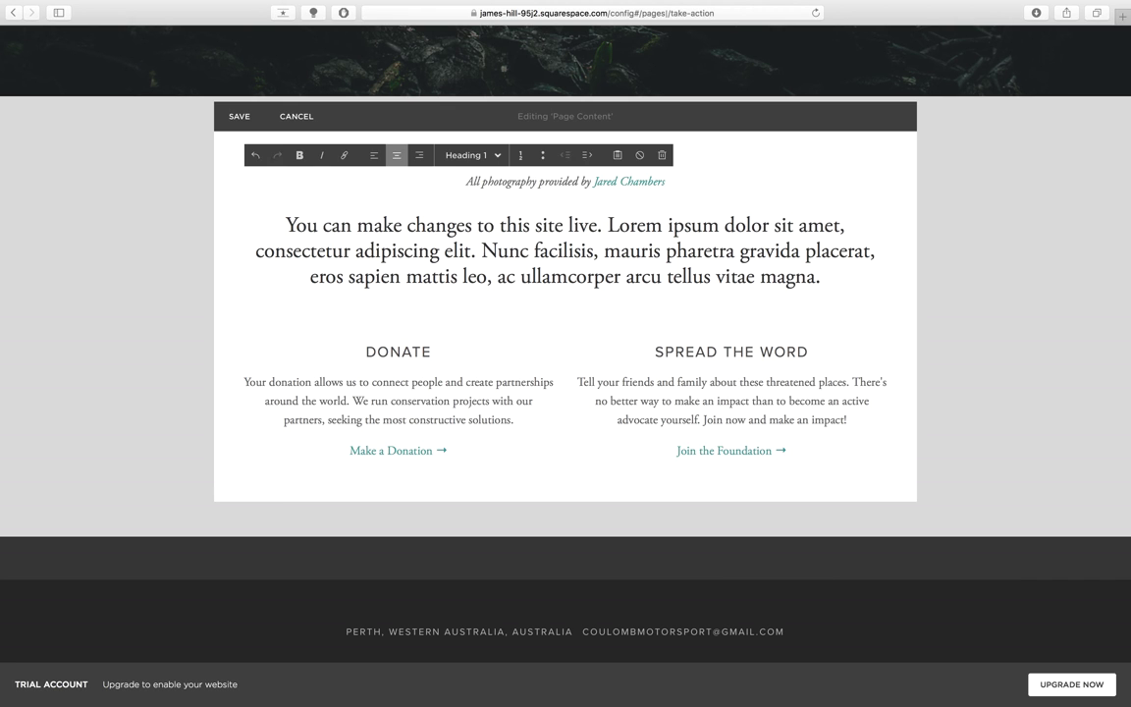
type("!")
key("BackSpace")
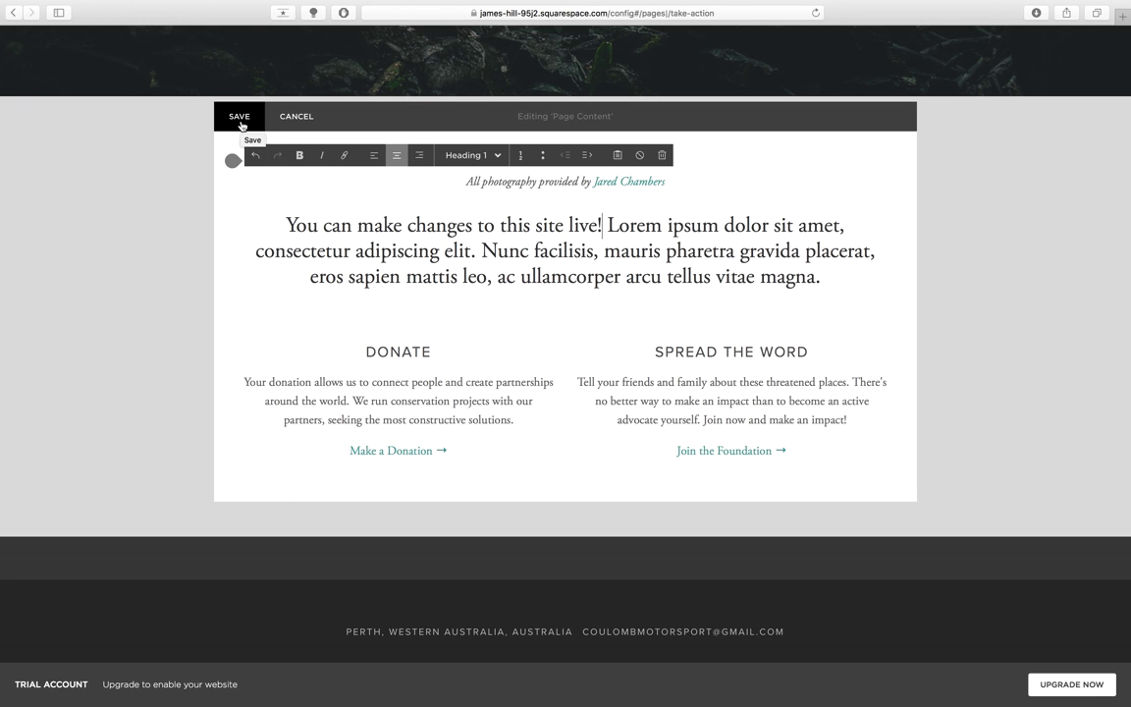
mouse_move(423, 345)
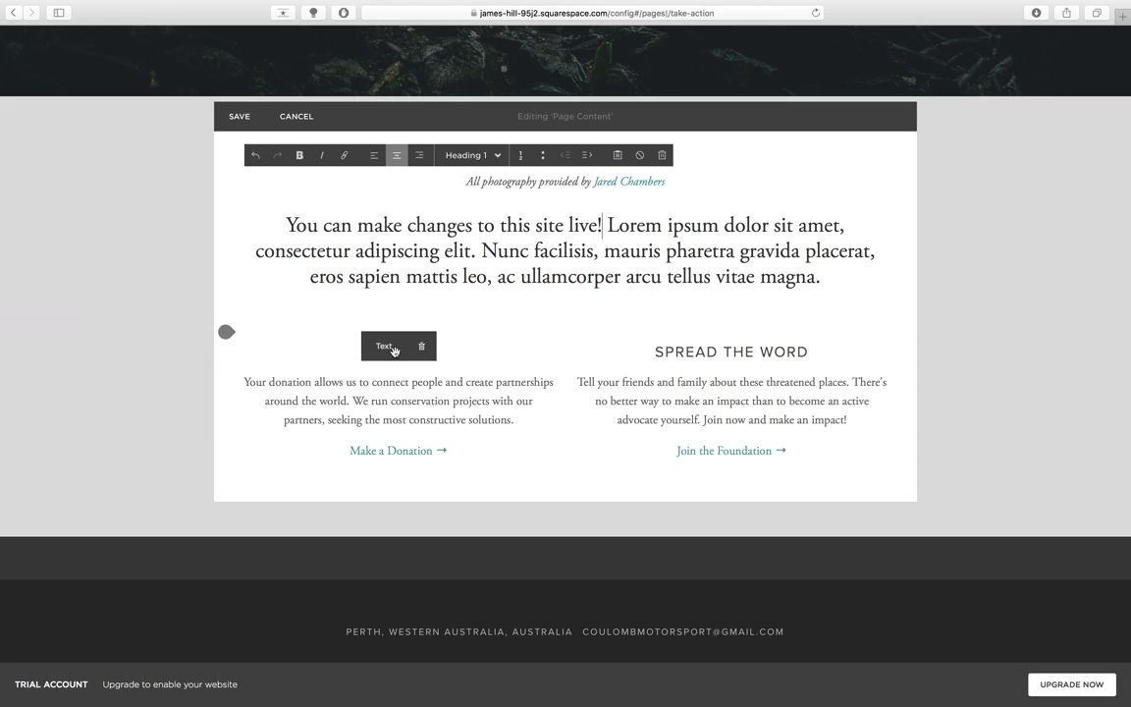
left_click_drag(392, 351, 380, 346)
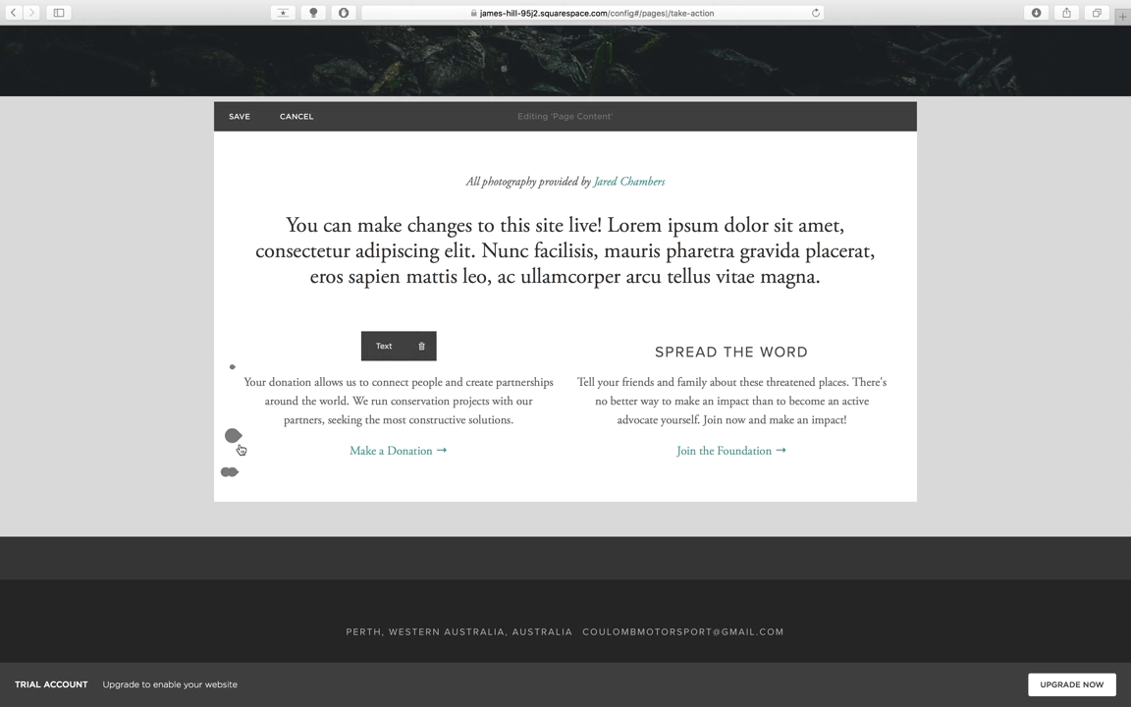
left_click(229, 472)
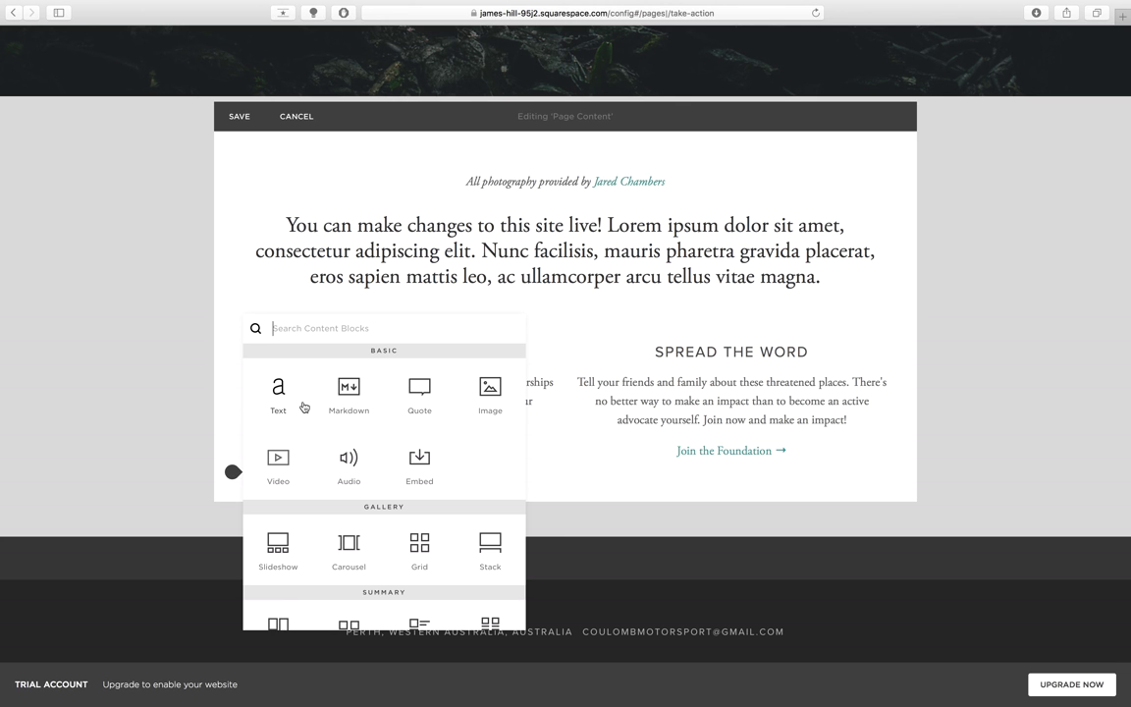
scroll(359, 413, "down", 2)
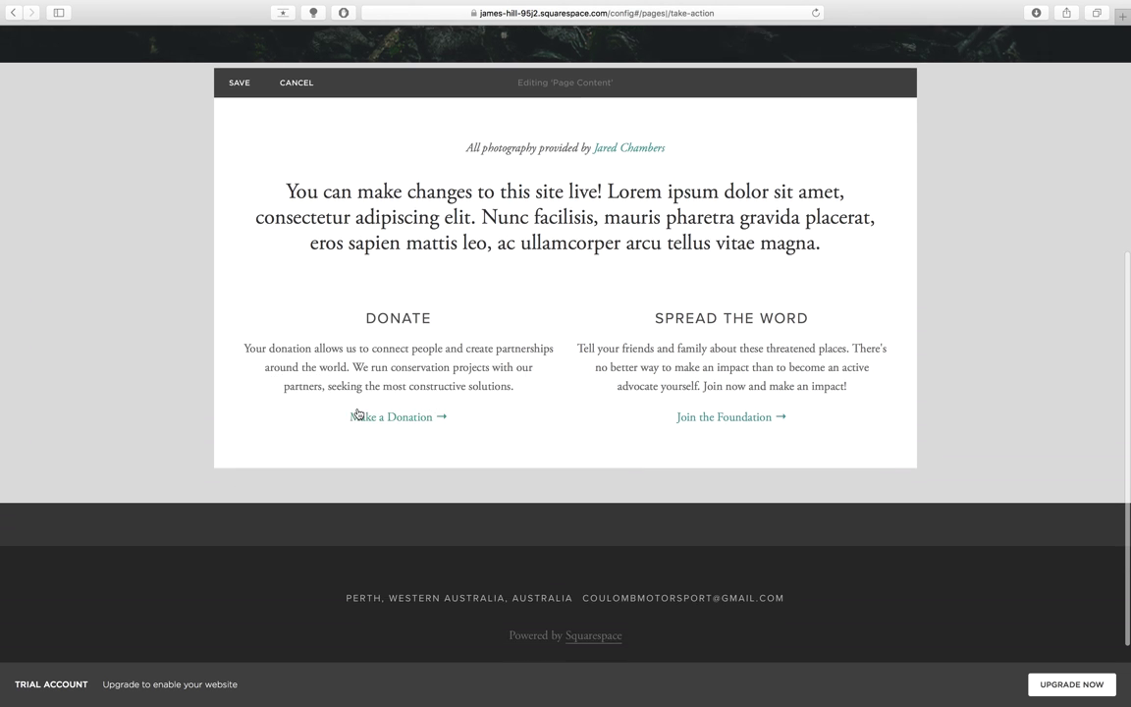
scroll(356, 413, "down", 1)
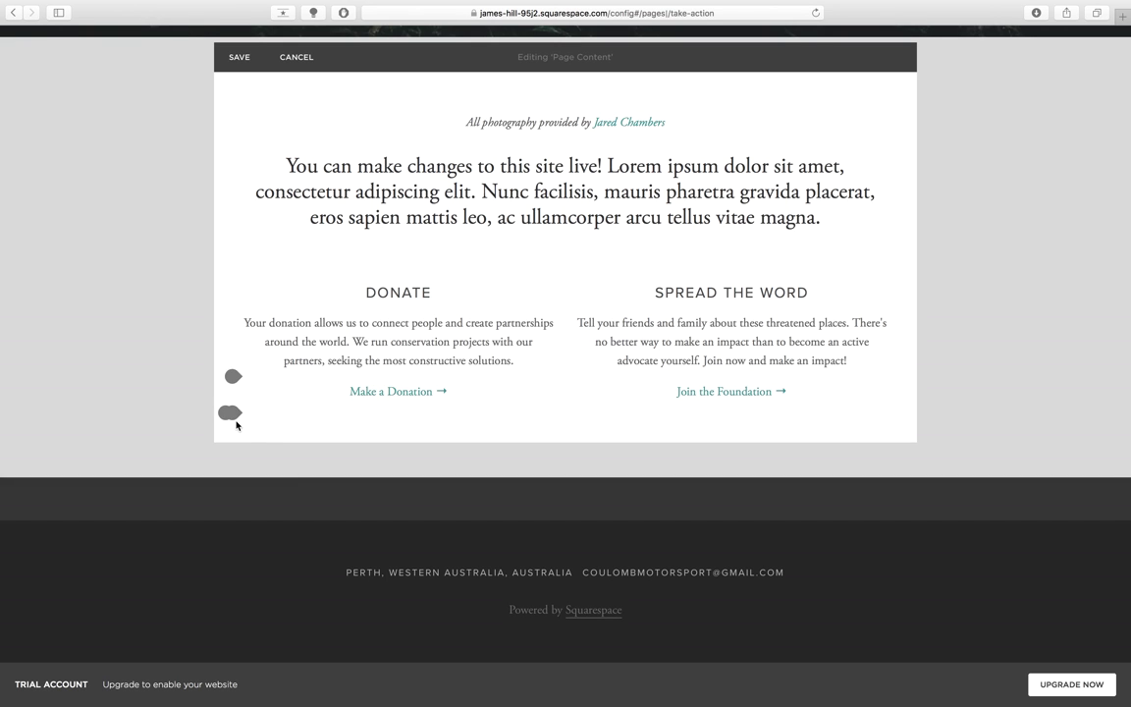
left_click(232, 413)
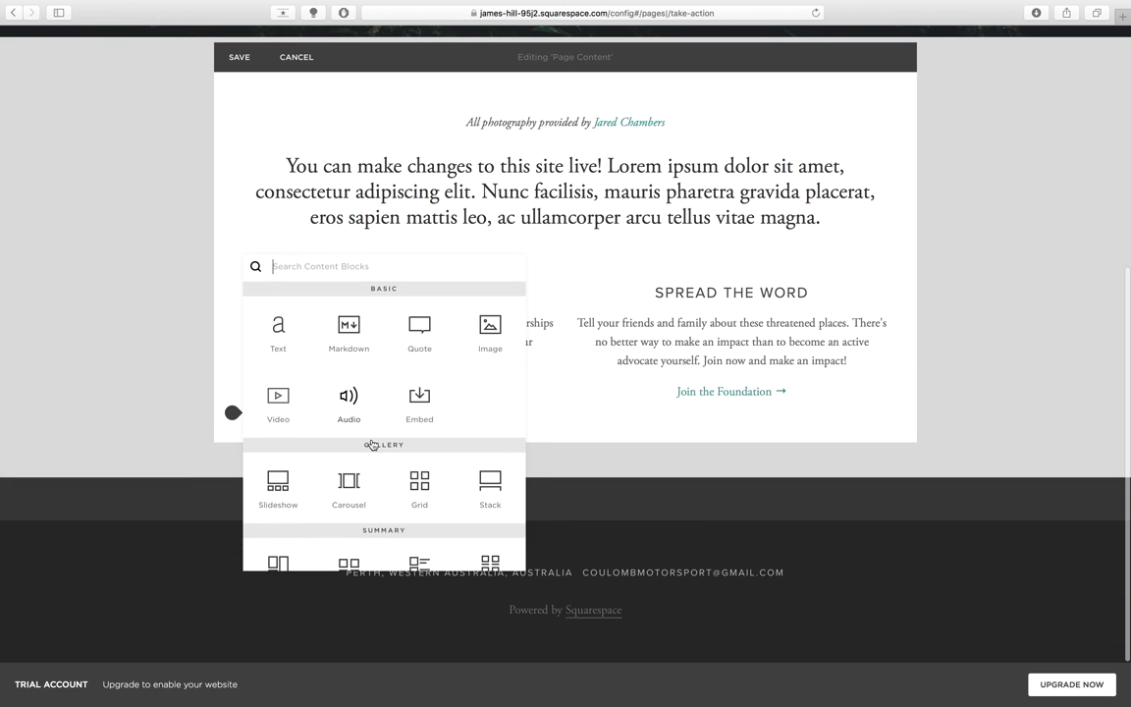
scroll(372, 445, "down", 5)
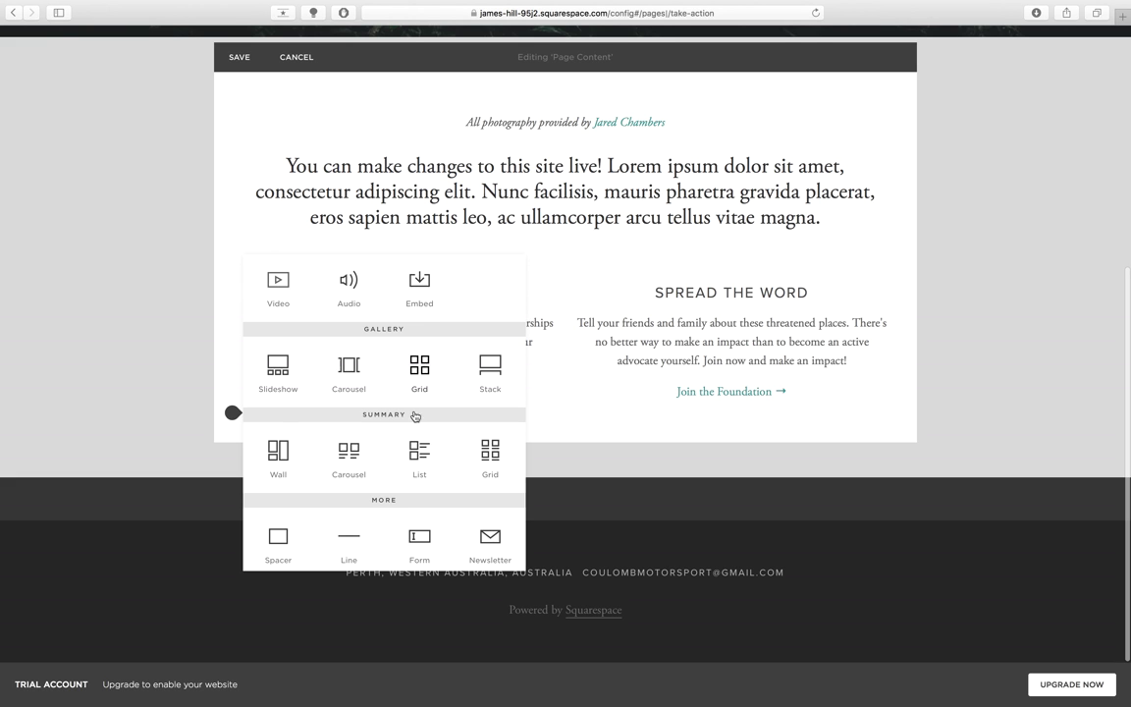
scroll(414, 422, "down", 5)
scroll(412, 422, "down", 7)
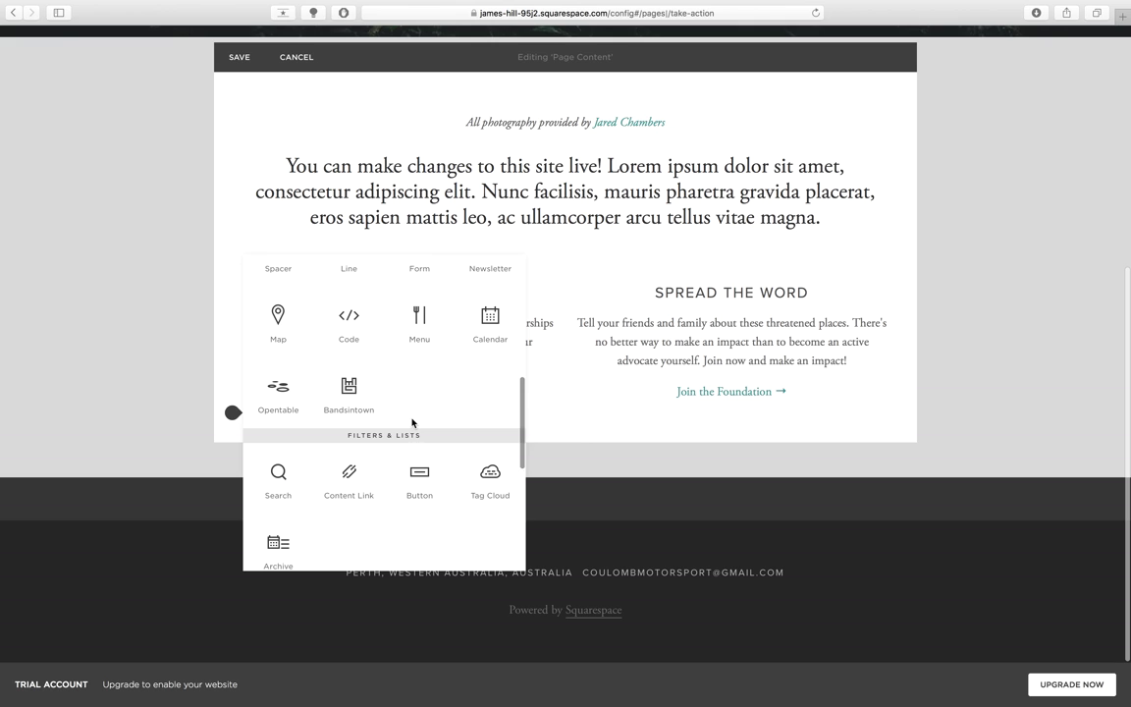
scroll(412, 422, "down", 2)
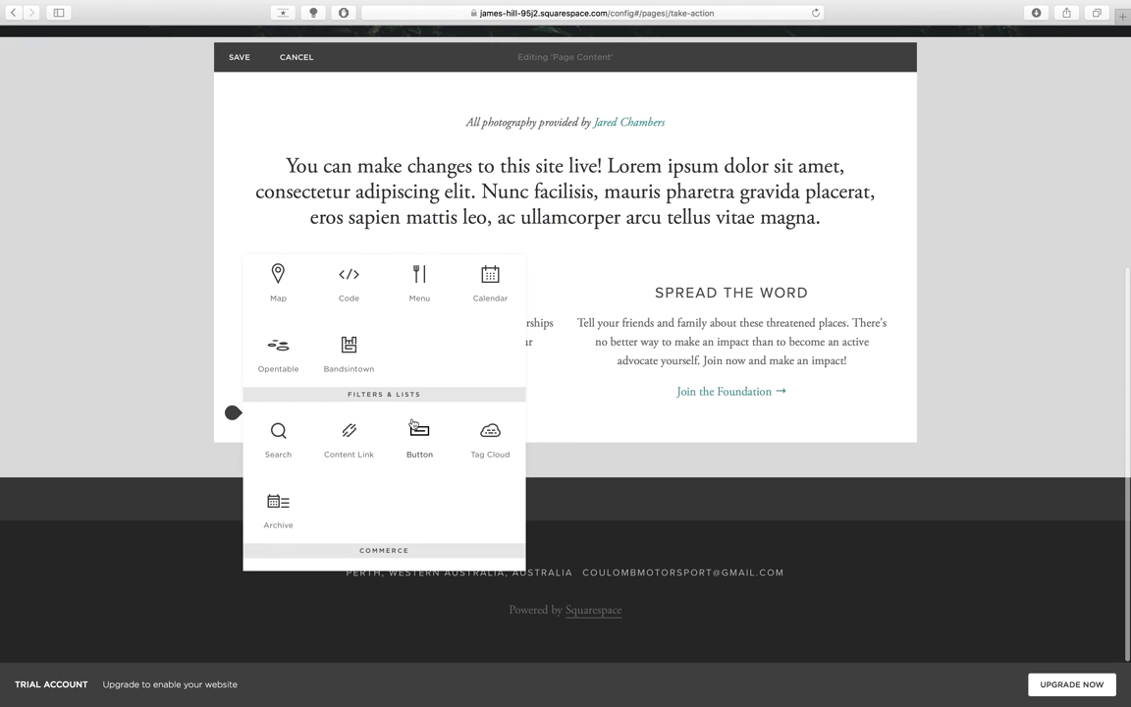
scroll(413, 424, "down", 6)
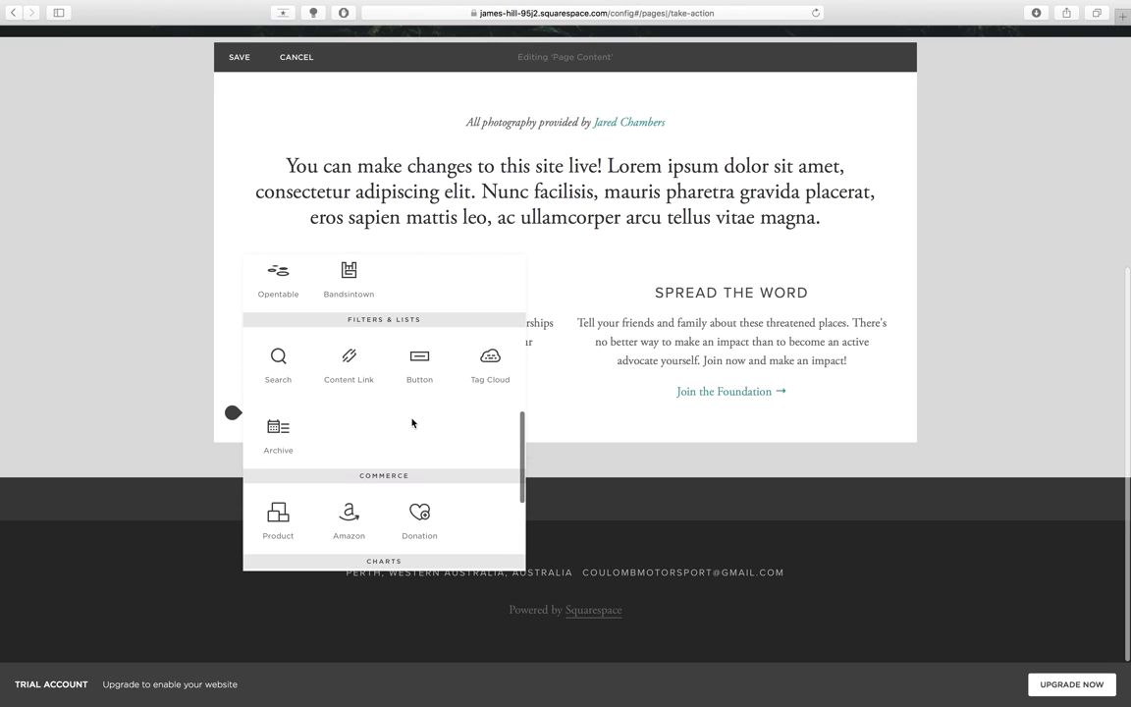
scroll(412, 424, "down", 5)
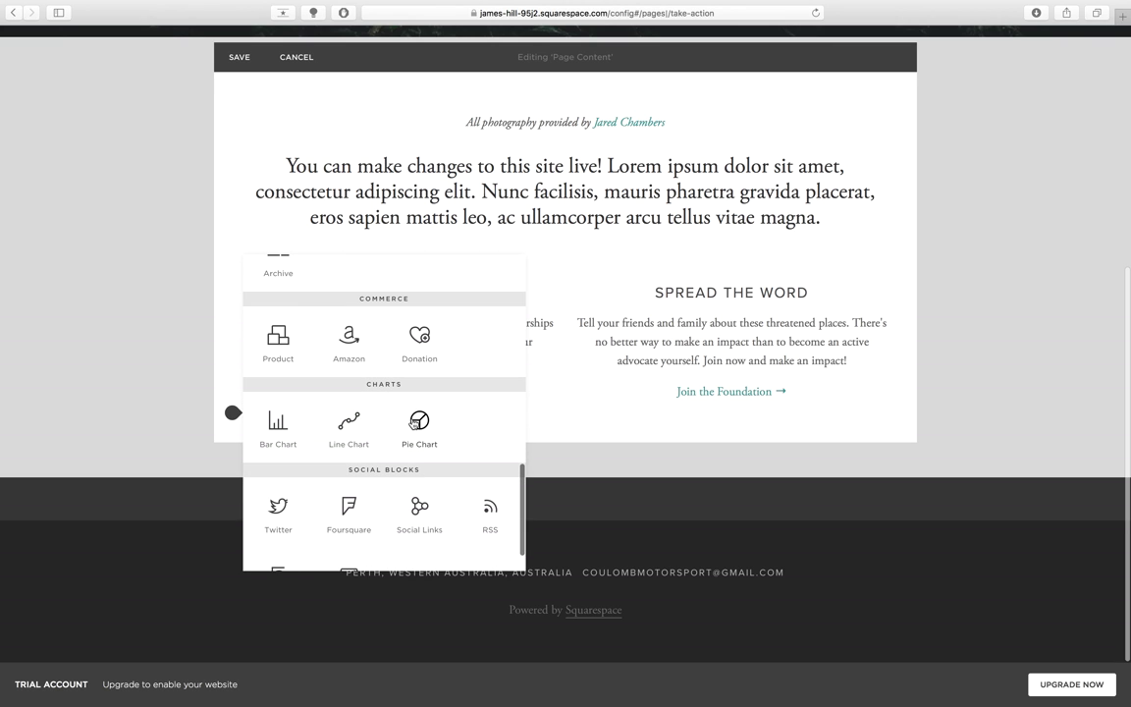
scroll(413, 422, "down", 2)
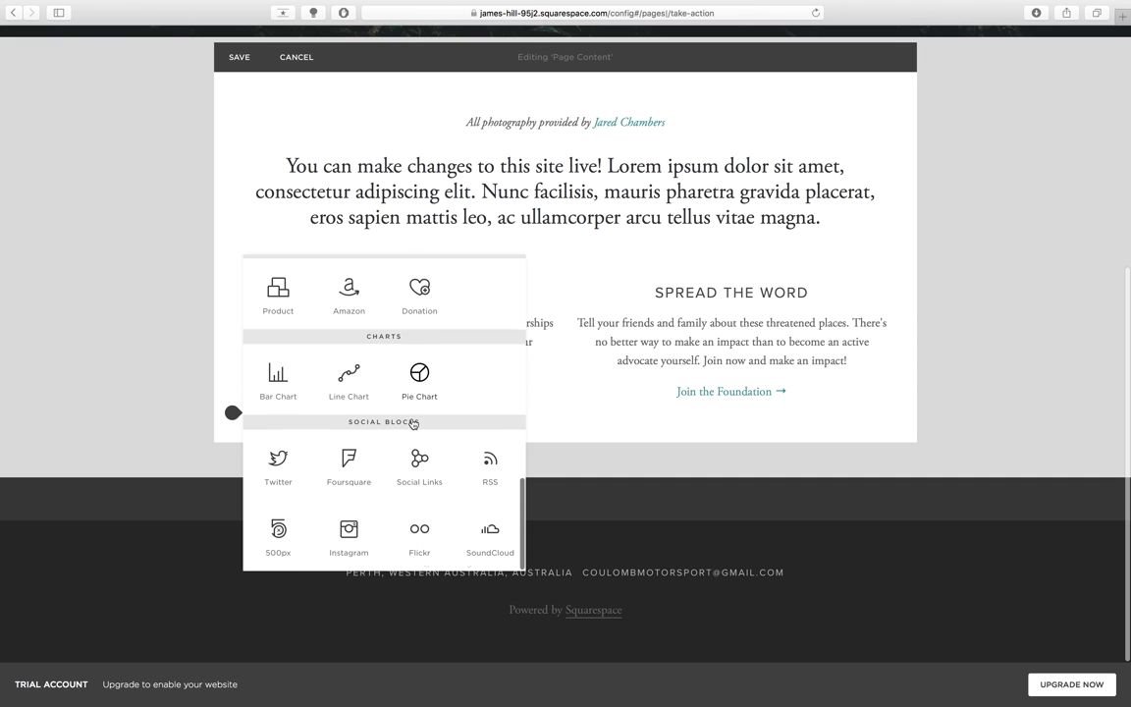
scroll(413, 395, "up", 20)
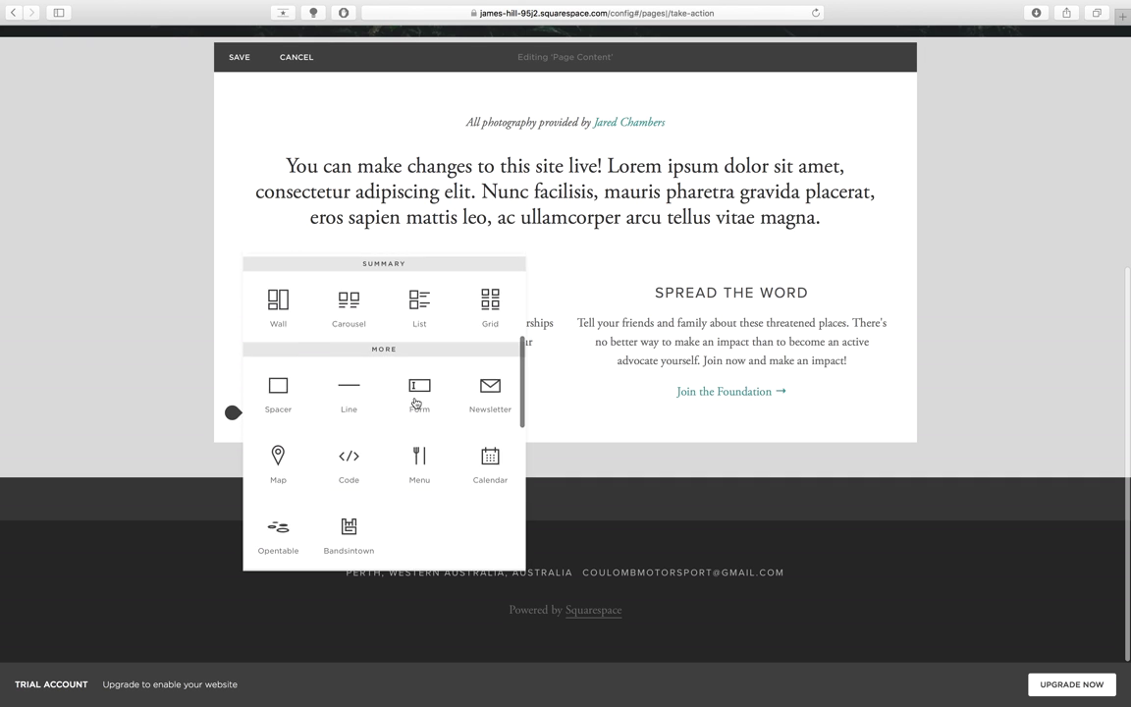
scroll(416, 402, "up", 4)
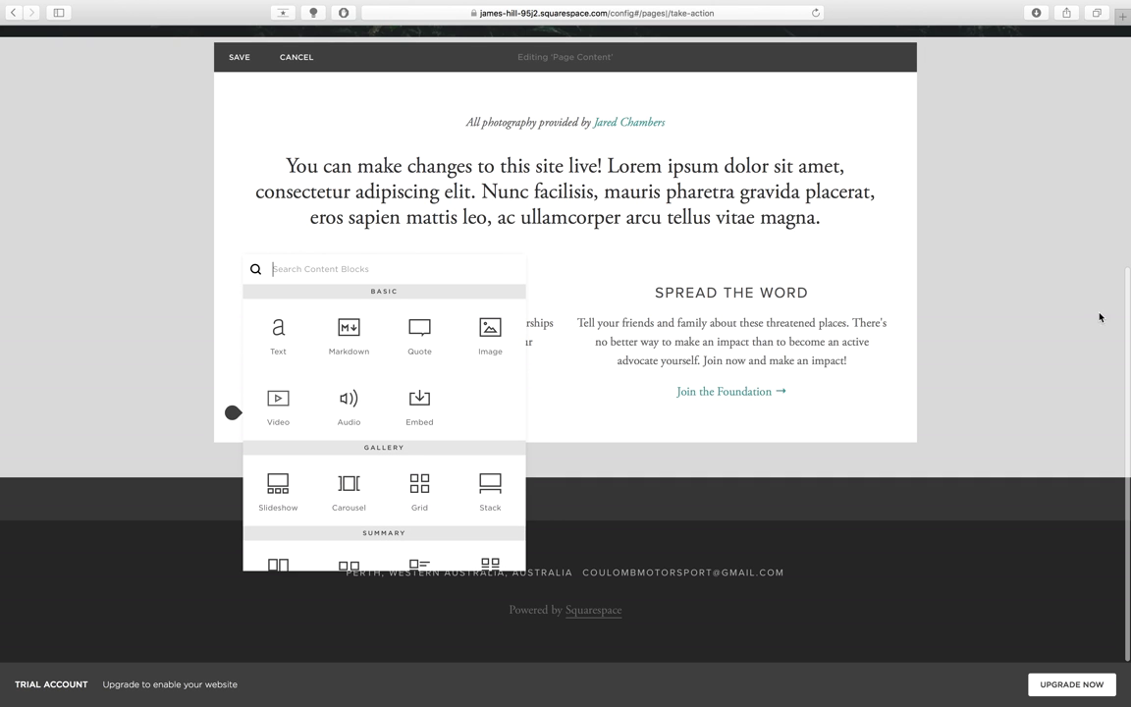
left_click(204, 326)
- Try layouts for DONATE and Spread the Word: full width, beside the intro, narrow column, original column
mouse_move(365, 287)
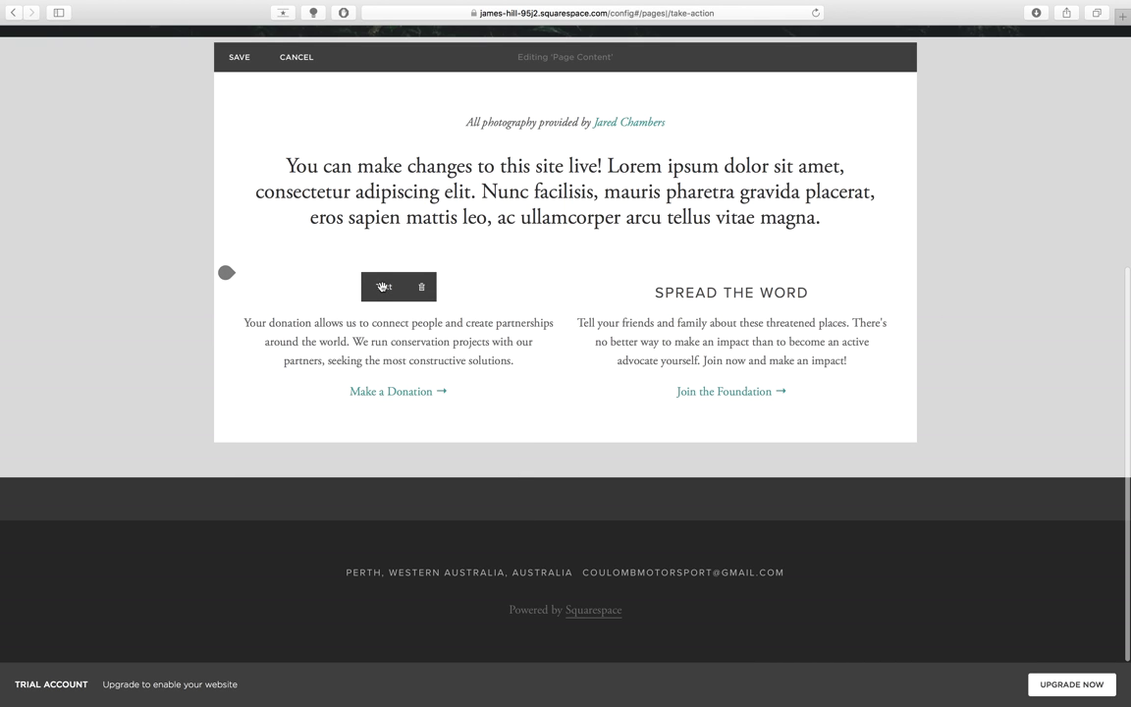
left_click_drag(383, 287, 520, 232)
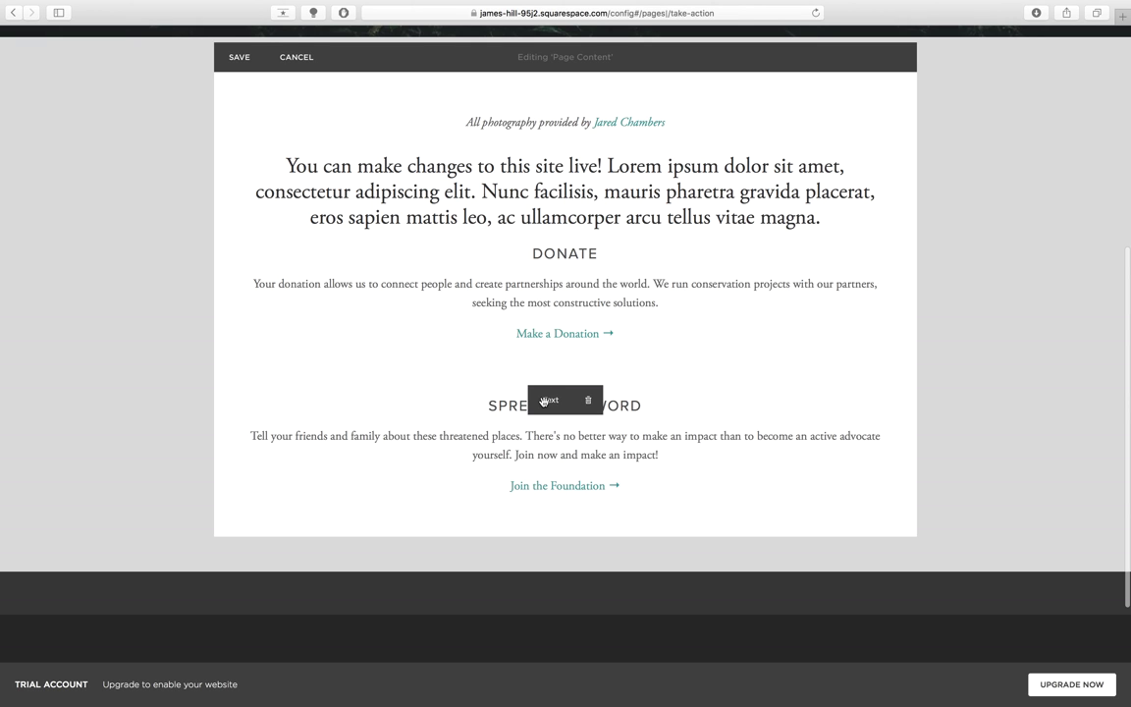
left_click_drag(544, 300, 907, 272)
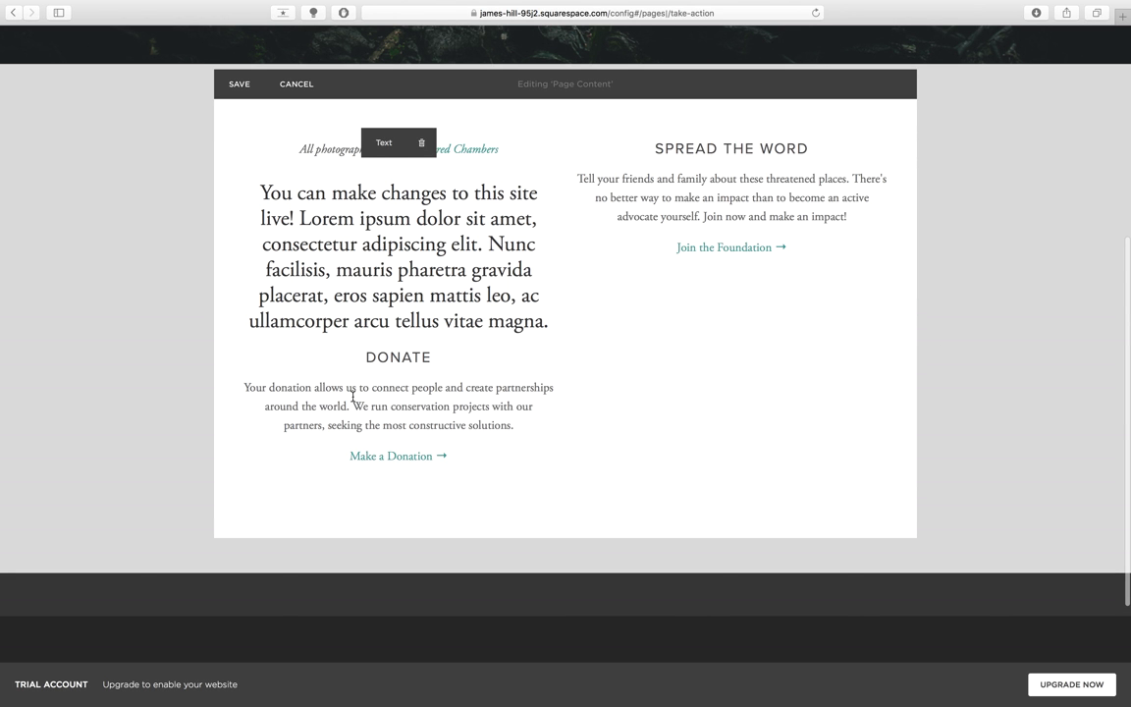
left_click_drag(714, 144, 482, 359)
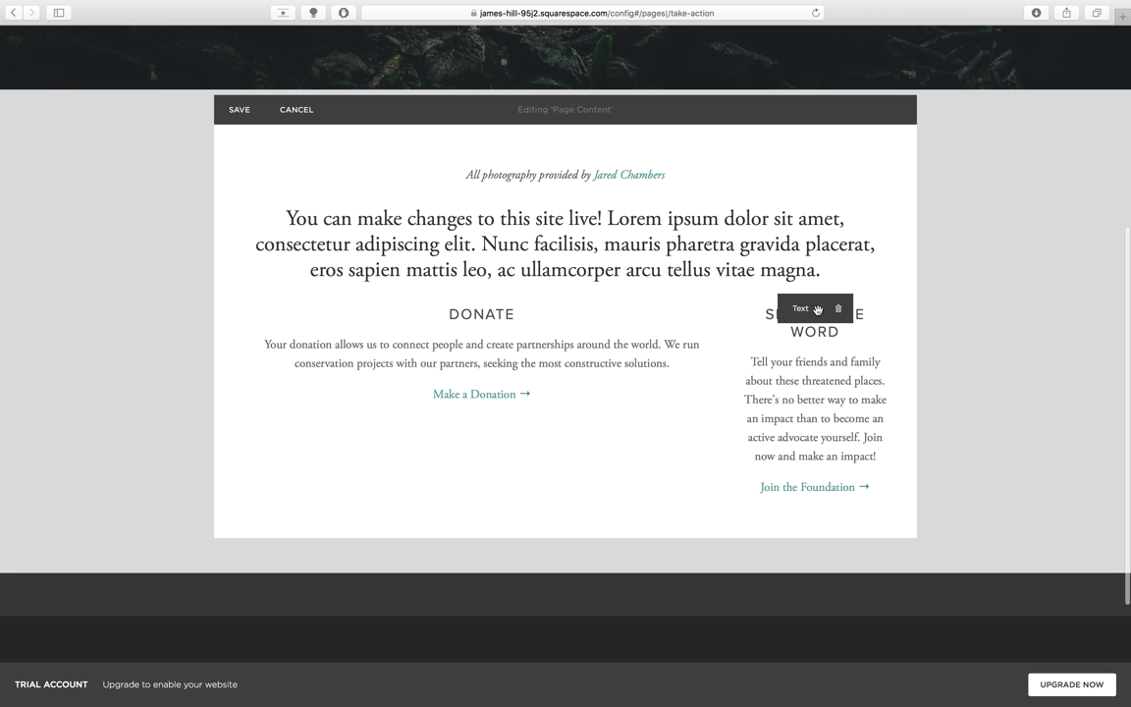
left_click_drag(797, 310, 726, 314)
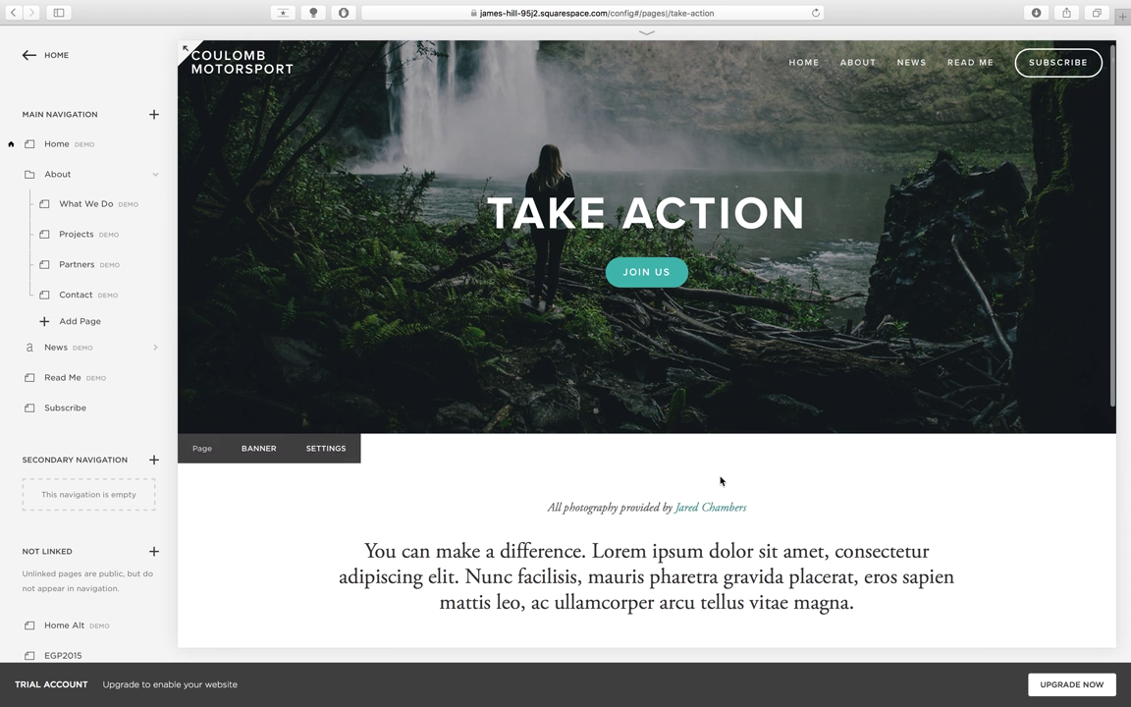
- Edit the Take Action content and drag the divider to widen DONATE against SPREAD THE WORD
scroll(722, 477, "down", 3)
scroll(720, 480, "down", 3)
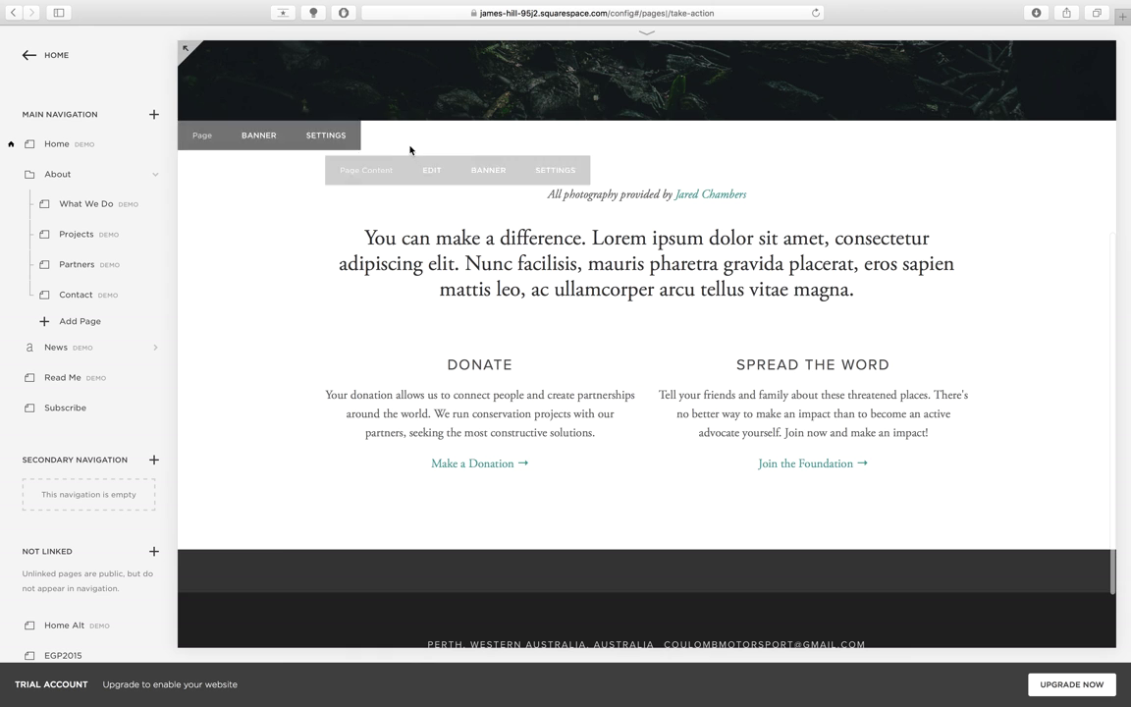
left_click(438, 183)
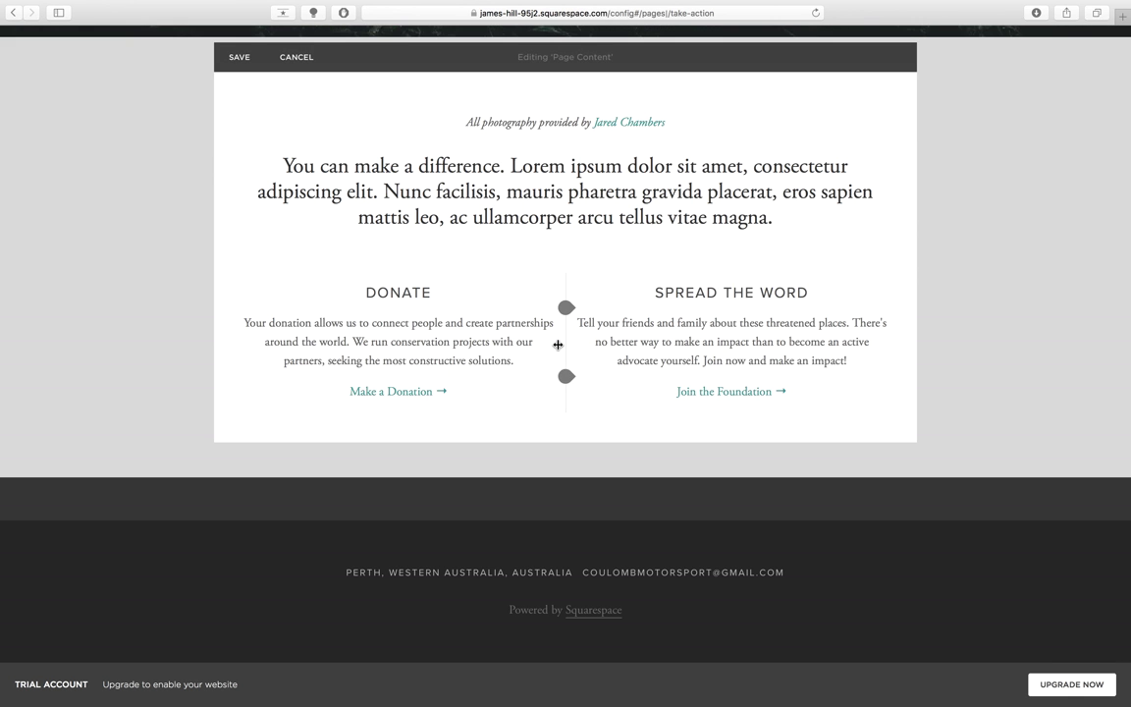
left_click_drag(566, 322, 565, 345)
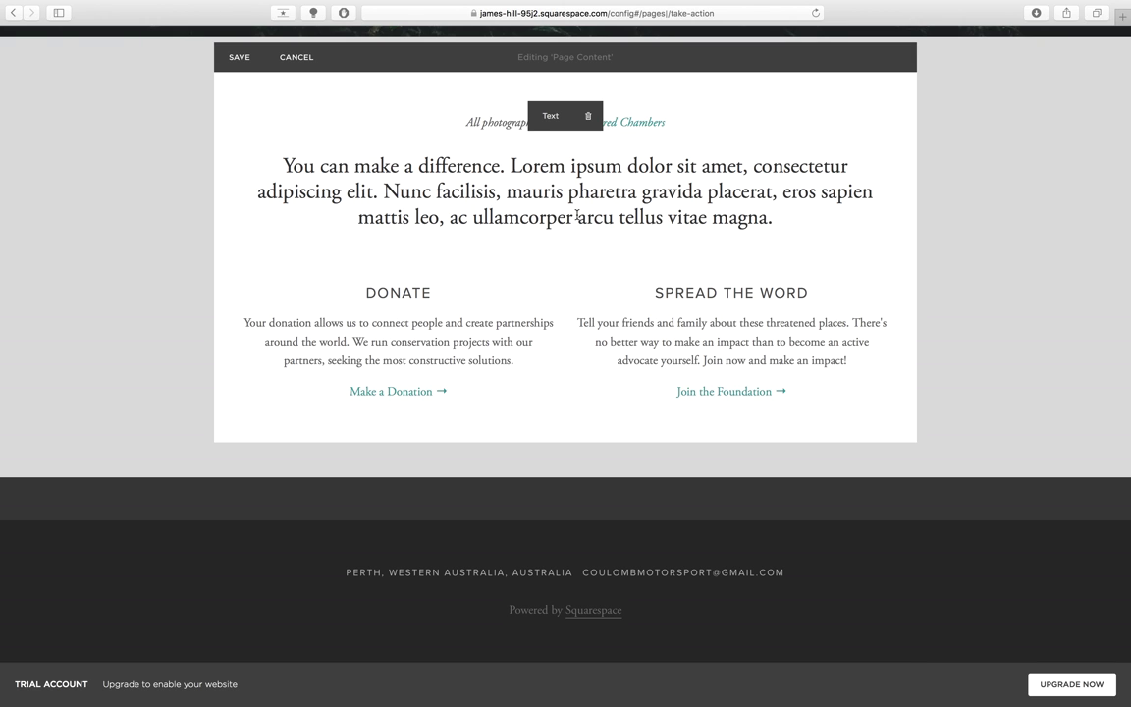
scroll(991, 283, "up", 2)
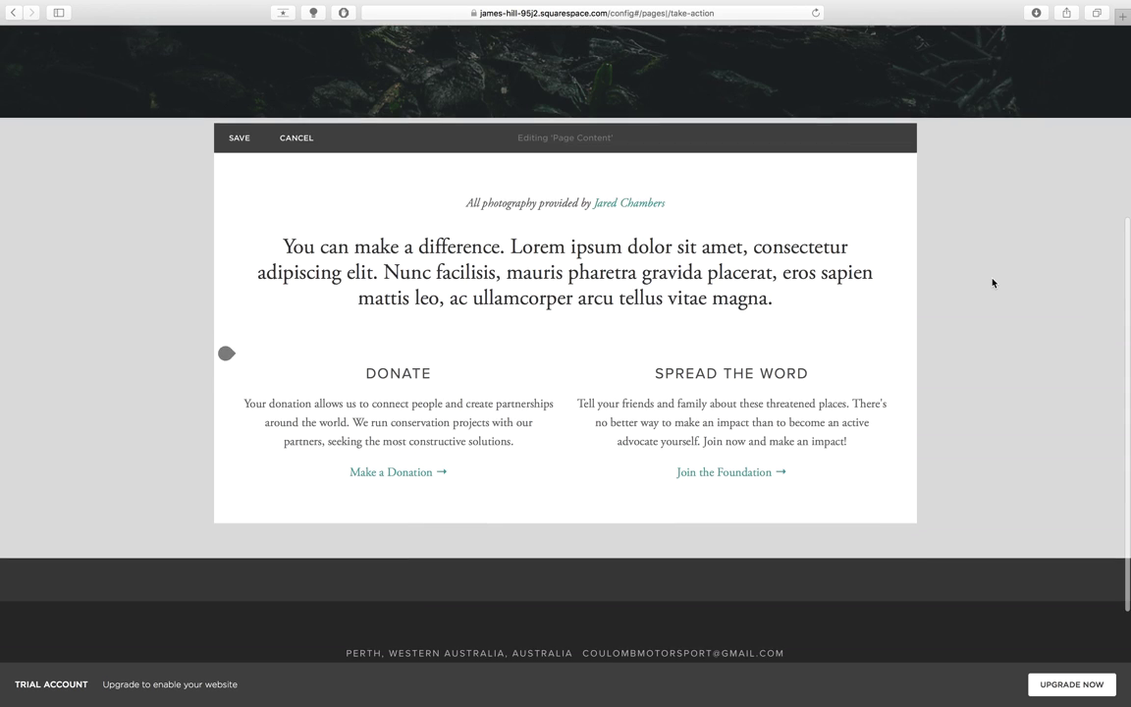
scroll(992, 282, "up", 3)
scroll(1017, 279, "up", 4)
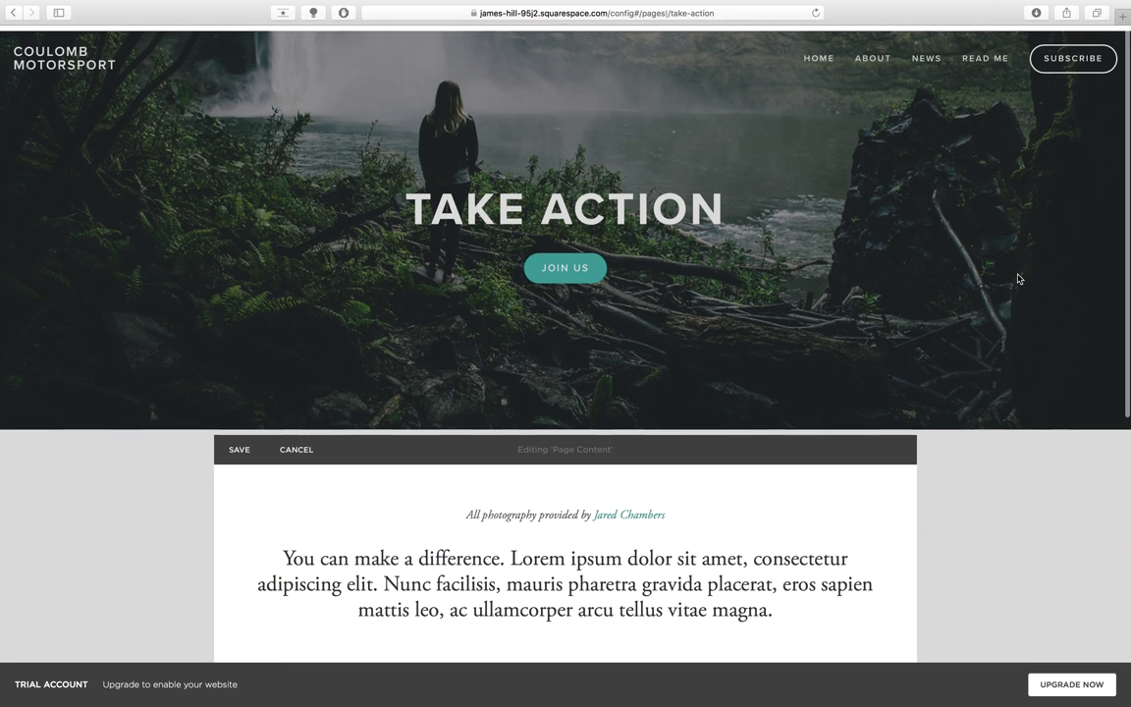